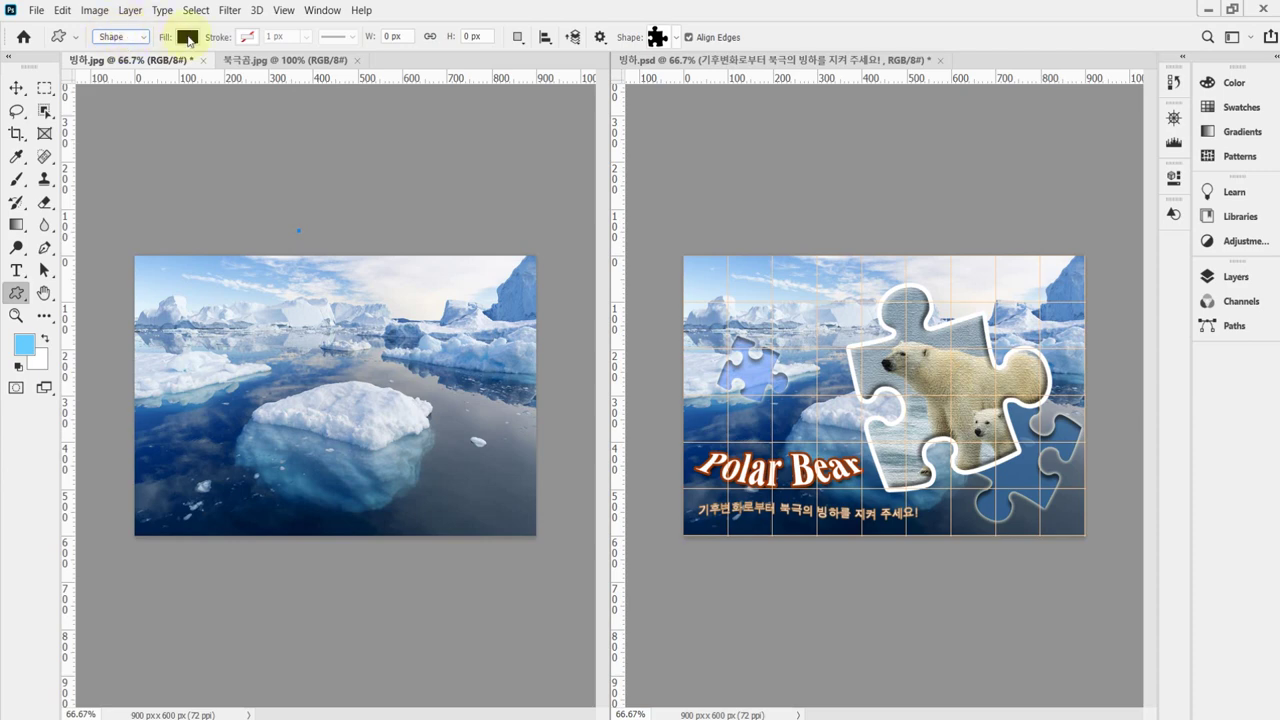
# - Draw a black jigsaw puzzle-piece custom shape about 413 × 414 px over the right half of the iceberg image
pyautogui.click(677, 39)
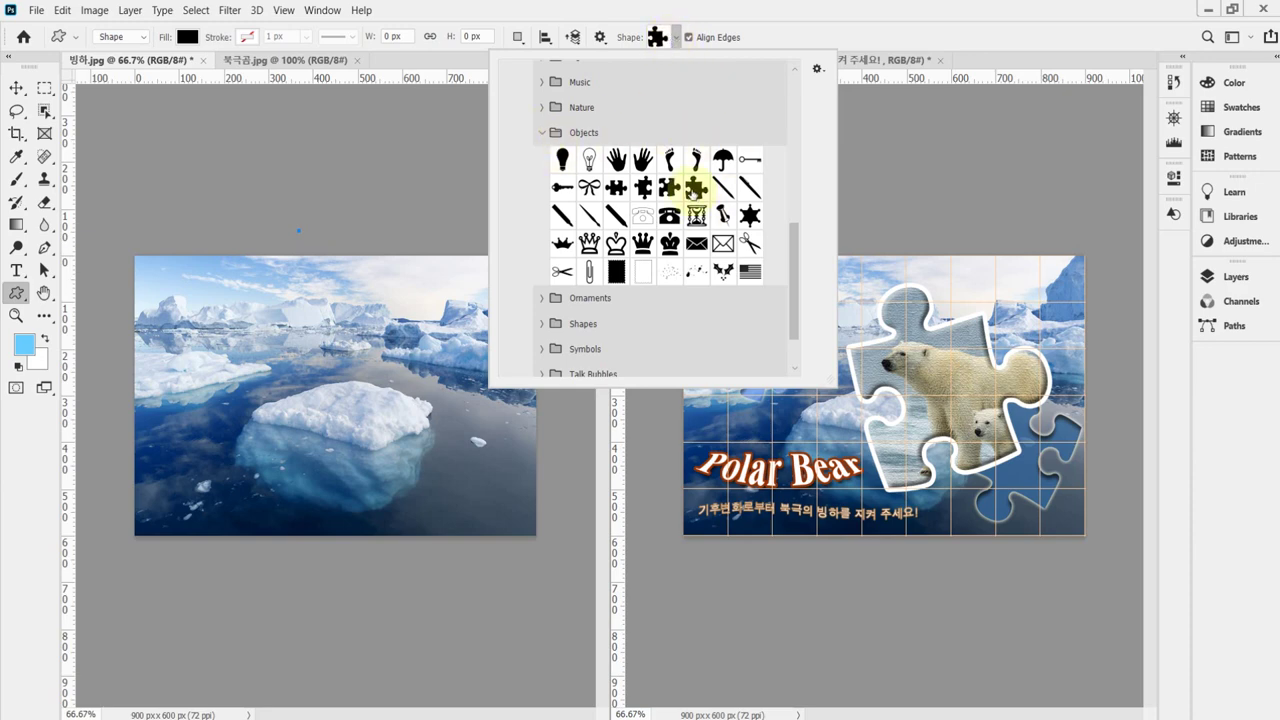
pyautogui.click(694, 188)
pyautogui.click(748, 13)
pyautogui.moveTo(343, 324); pyautogui.dragTo(554, 506)
pyautogui.moveTo(457, 434); pyautogui.dragTo(450, 409)
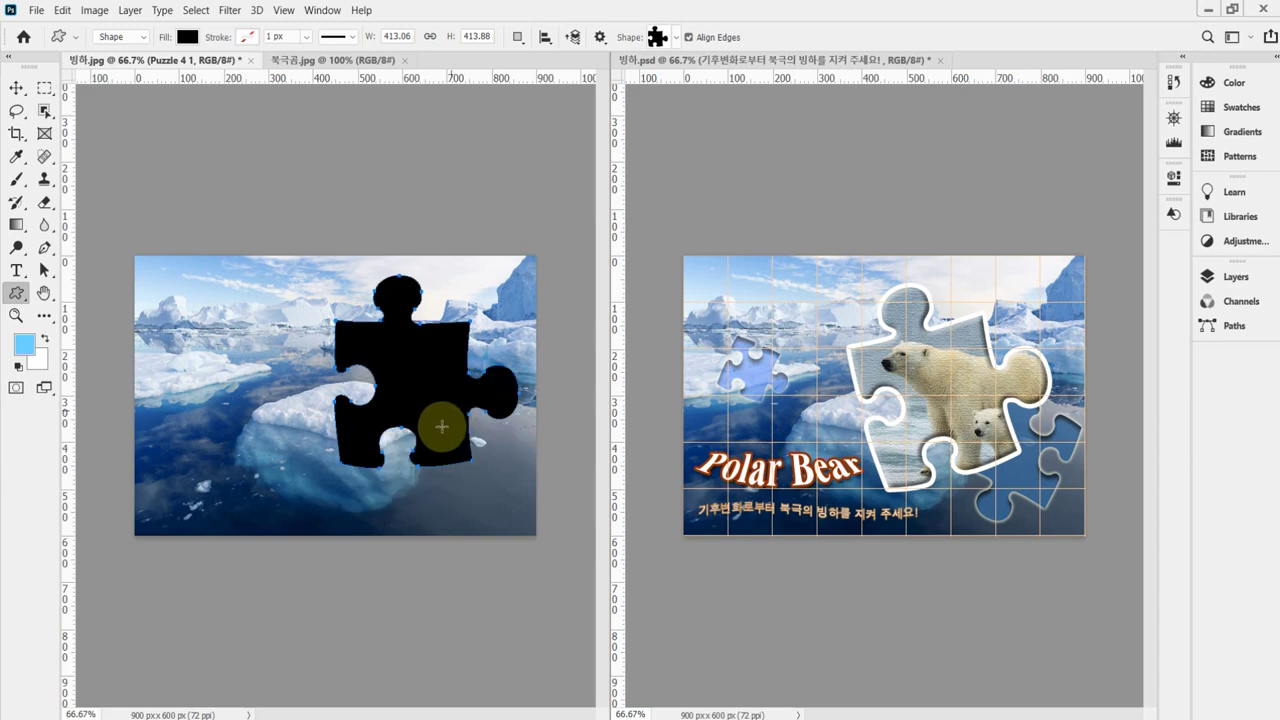
# - Show the grid and transform the puzzle piece: rotate it about -20.6°, scale it to about 98%, and centre it near X 600, Y 240 px
pyautogui.hotkey('ctrl', "'")
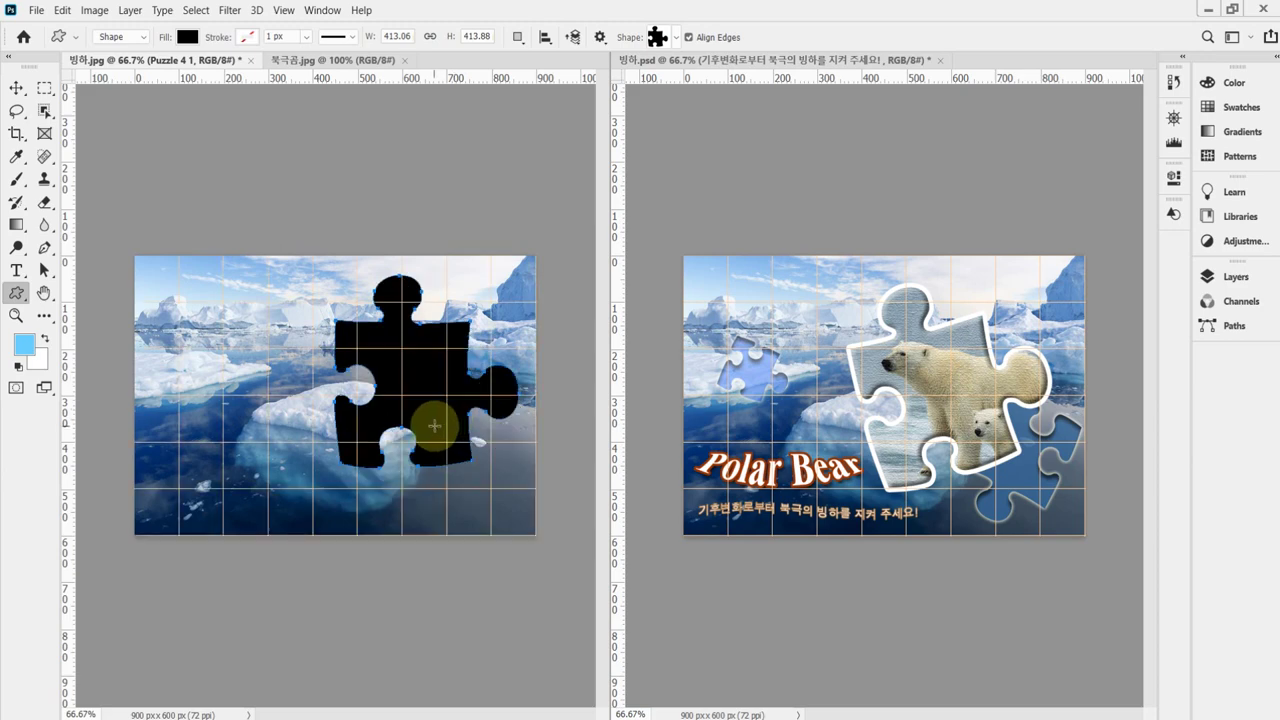
pyautogui.hotkey('ctrl', 't')
pyautogui.moveTo(543, 500)
pyautogui.mouseDown()
pyautogui.moveTo(554, 449)
pyautogui.moveTo(533, 484)
pyautogui.mouseUp()
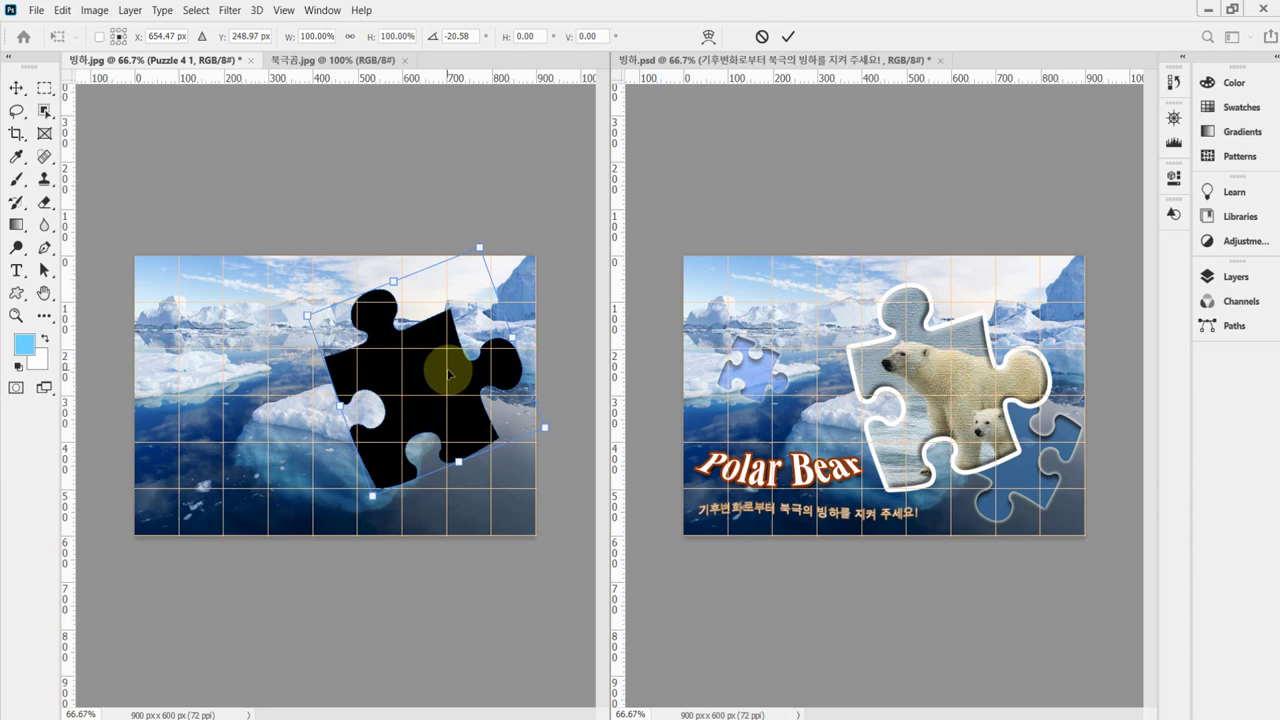
pyautogui.moveTo(447, 373)
pyautogui.mouseDown()
pyautogui.moveTo(429, 363)
pyautogui.moveTo(432, 373)
pyautogui.mouseUp()
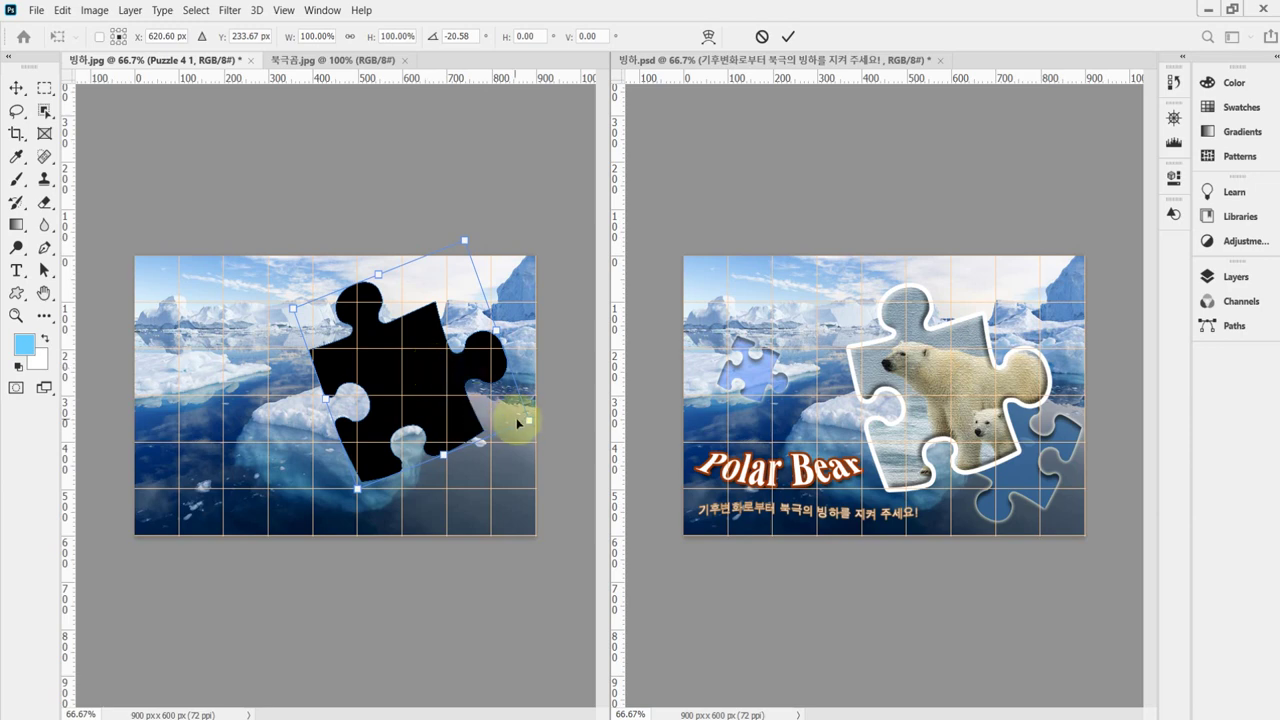
pyautogui.moveTo(523, 421); pyautogui.dragTo(519, 419)
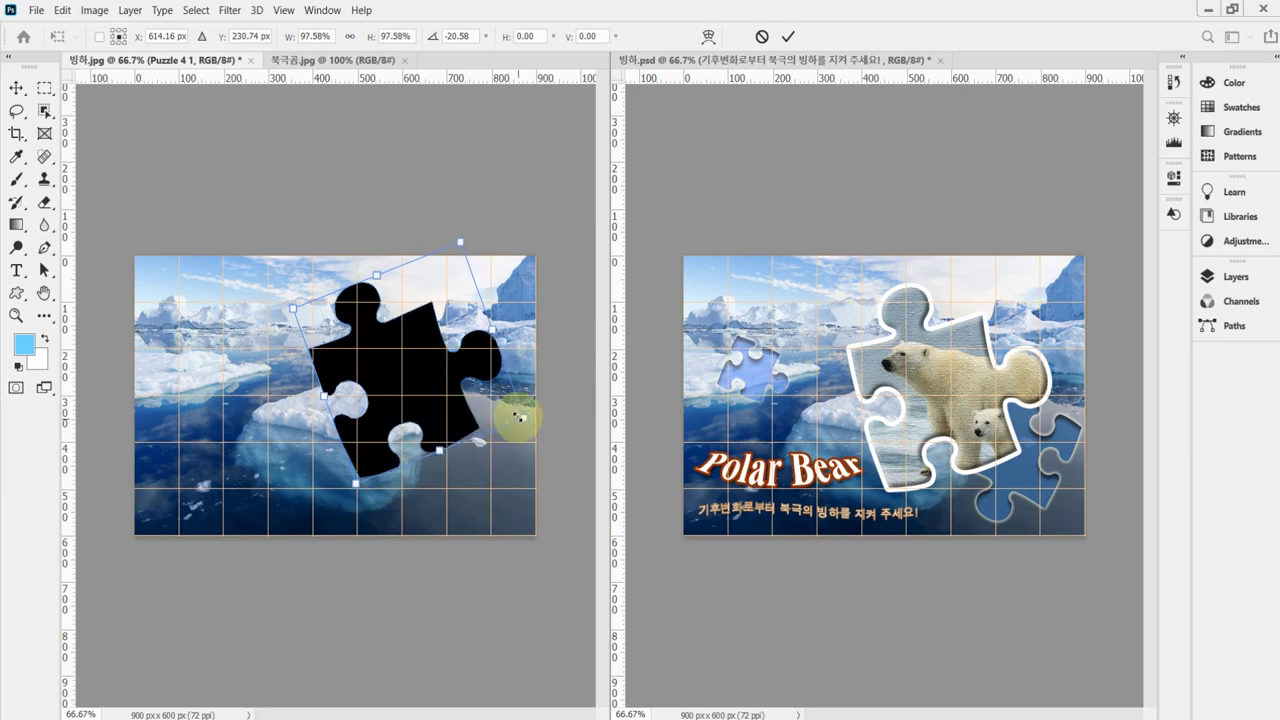
pyautogui.moveTo(432, 378); pyautogui.dragTo(423, 385)
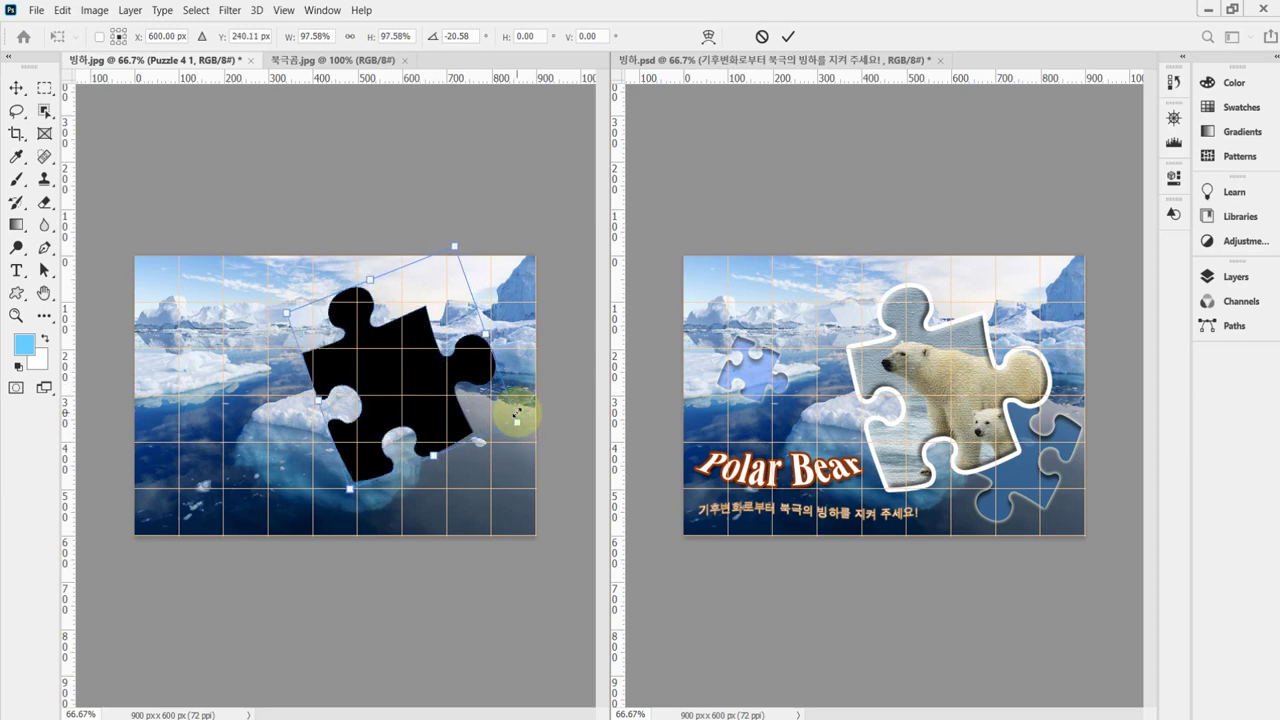
pyautogui.moveTo(517, 417); pyautogui.dragTo(519, 422)
pyautogui.press('Return')
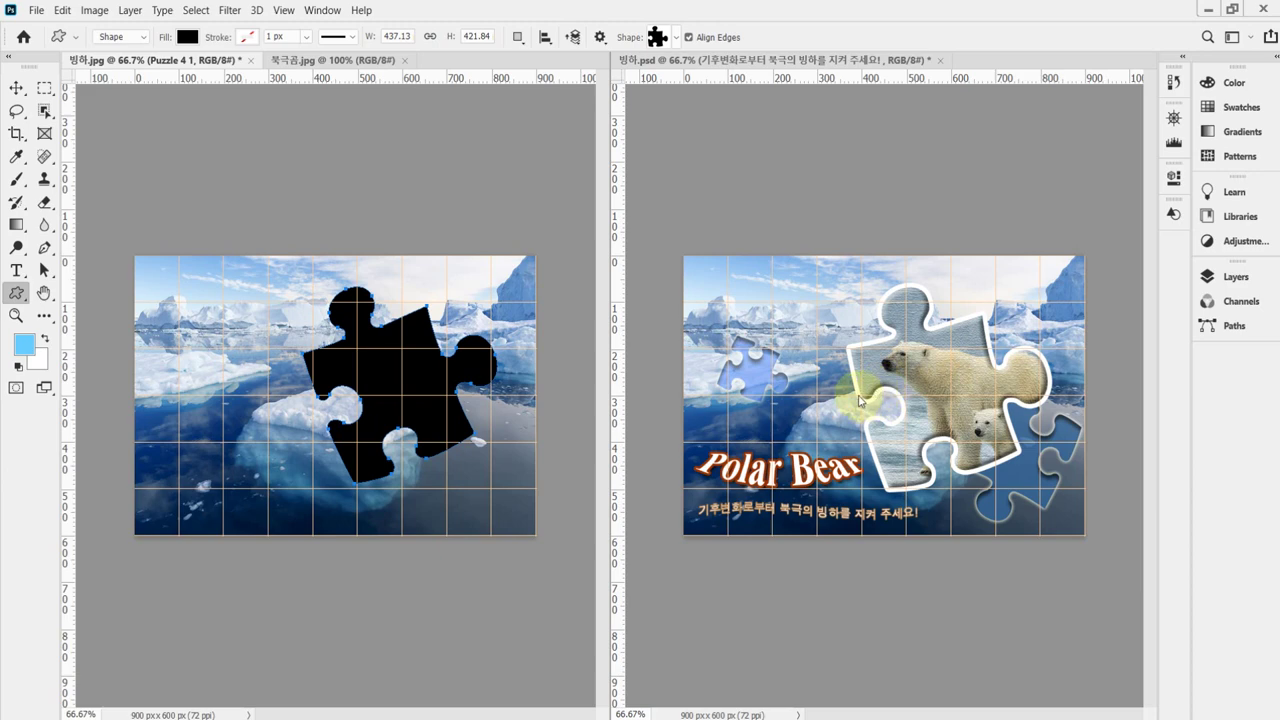
# - Display the layer list of the iceberg document
pyautogui.click(1240, 284)
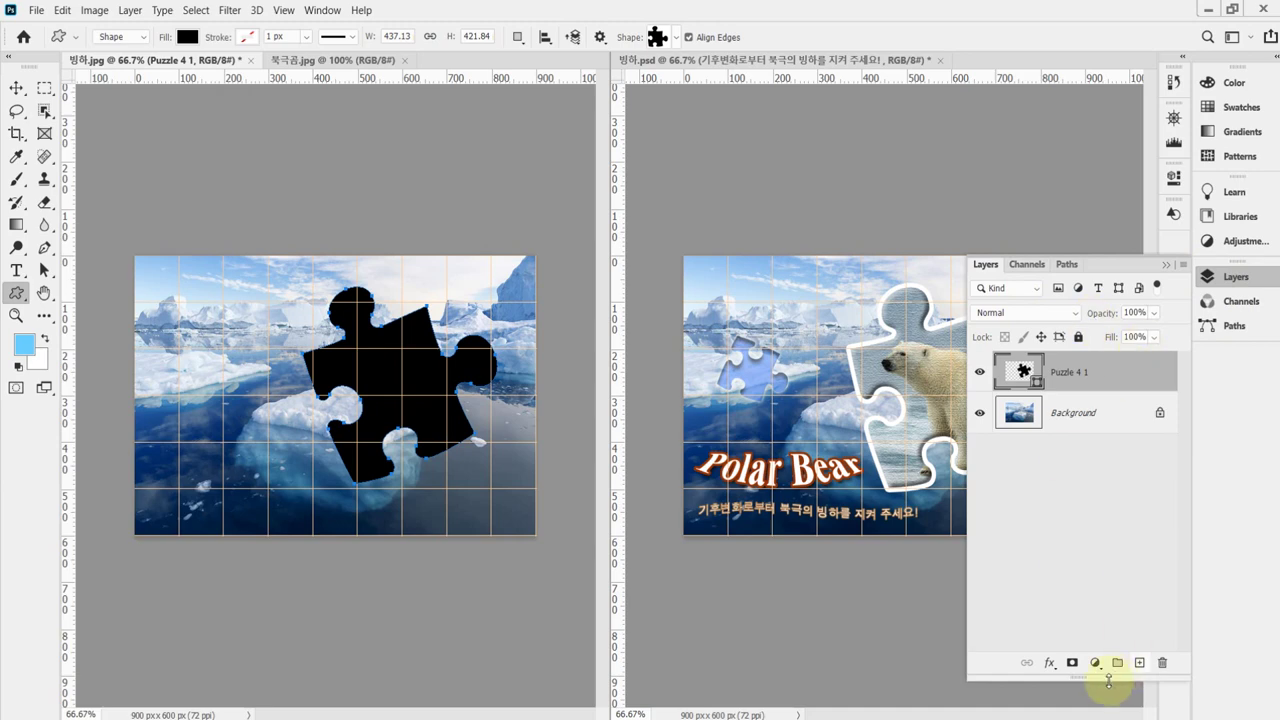
pyautogui.click(1049, 663)
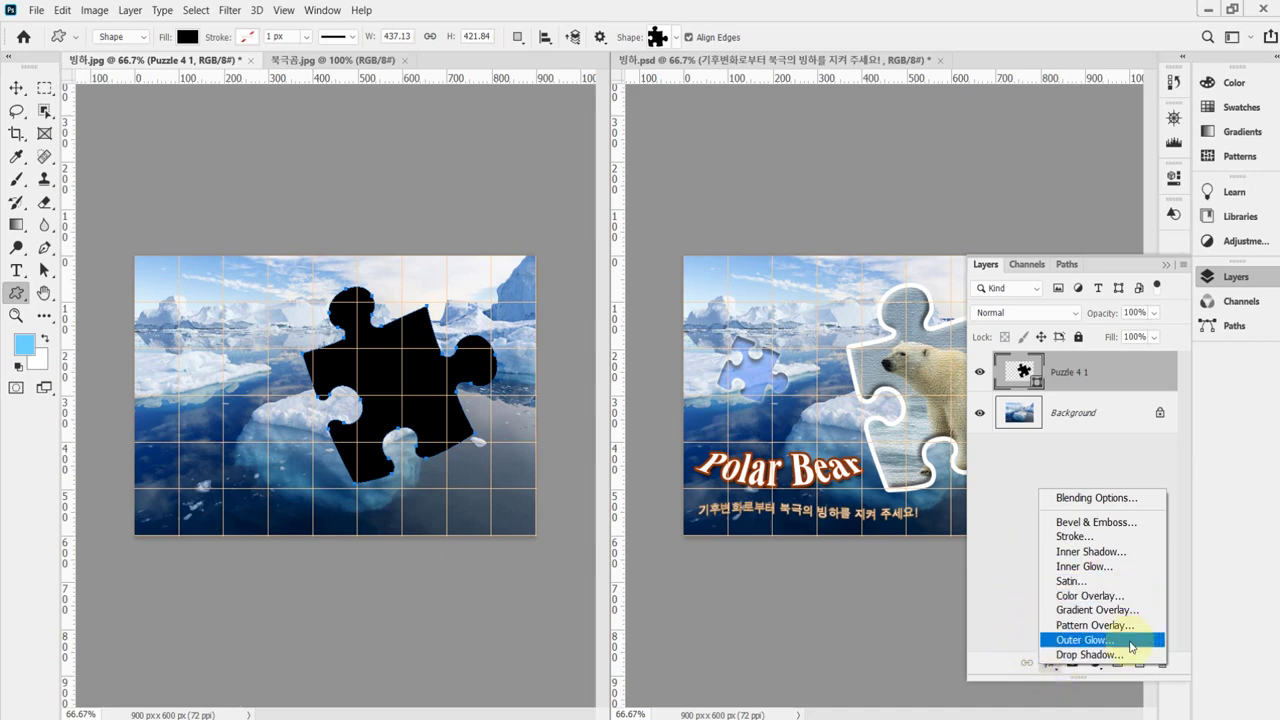
pyautogui.click(1105, 536)
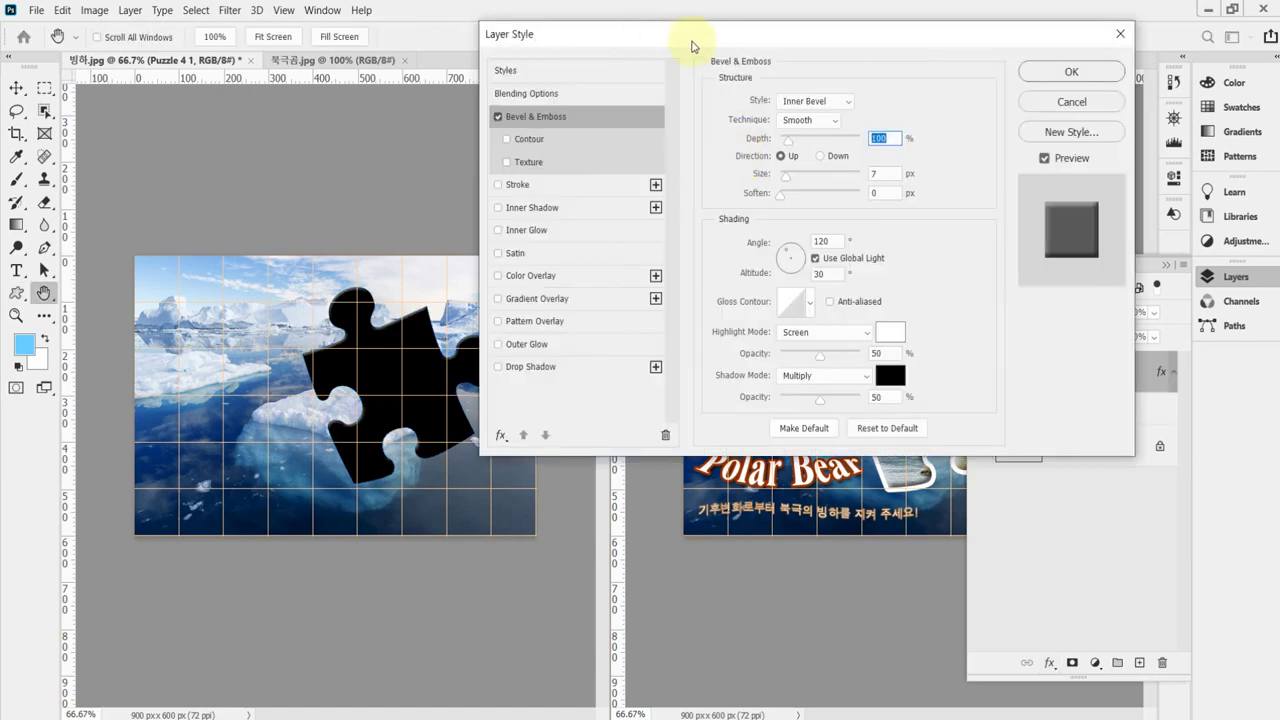
pyautogui.moveTo(694, 43); pyautogui.dragTo(716, 50)
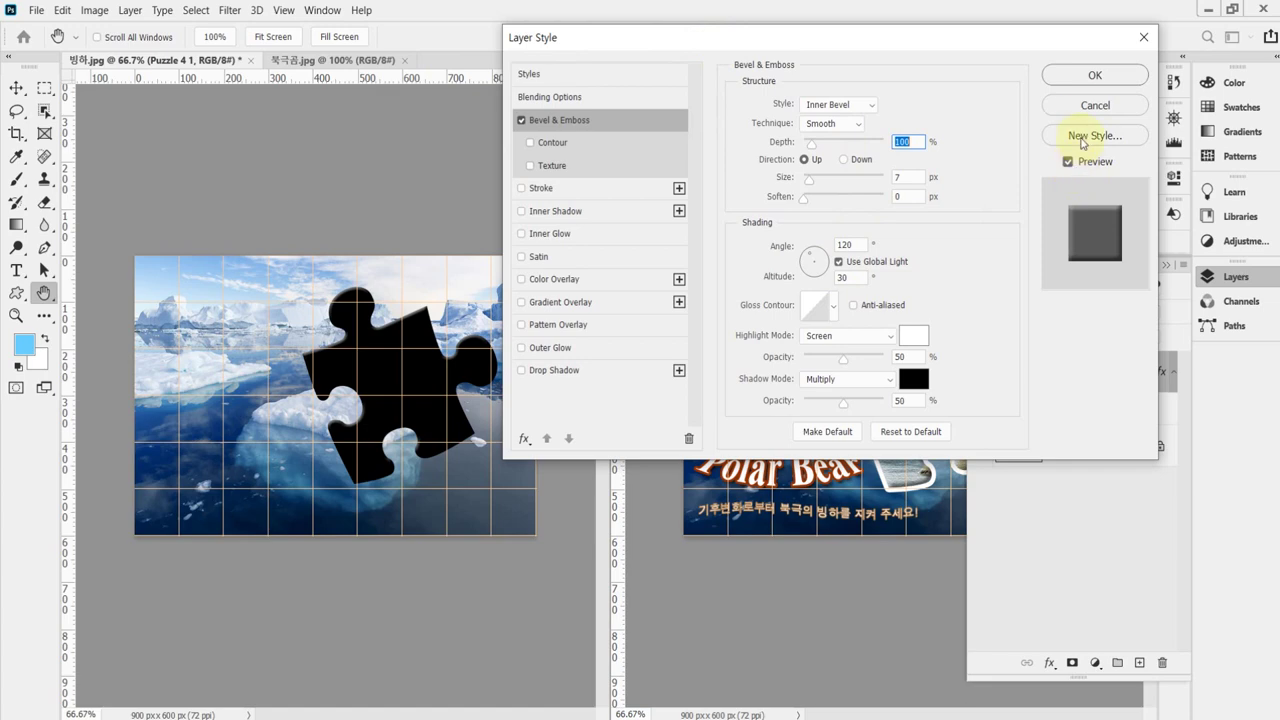
pyautogui.click(1094, 104)
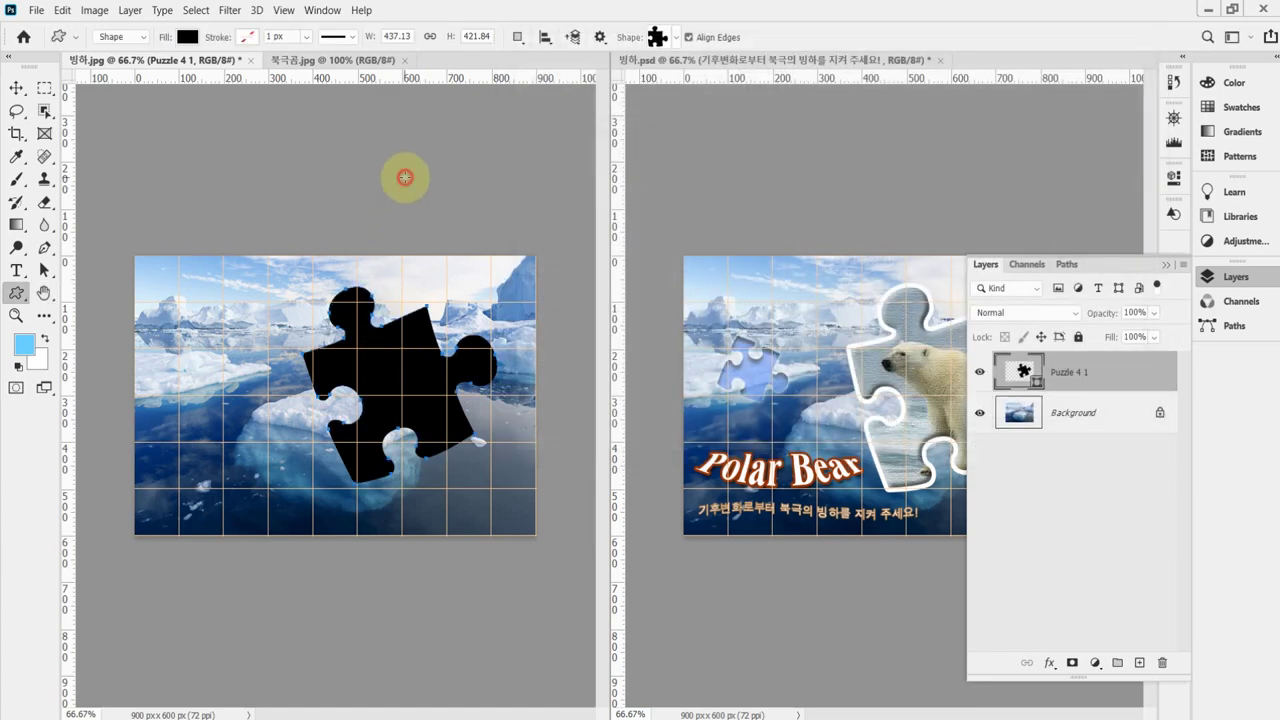
pyautogui.click(405, 178)
pyautogui.click(660, 288)
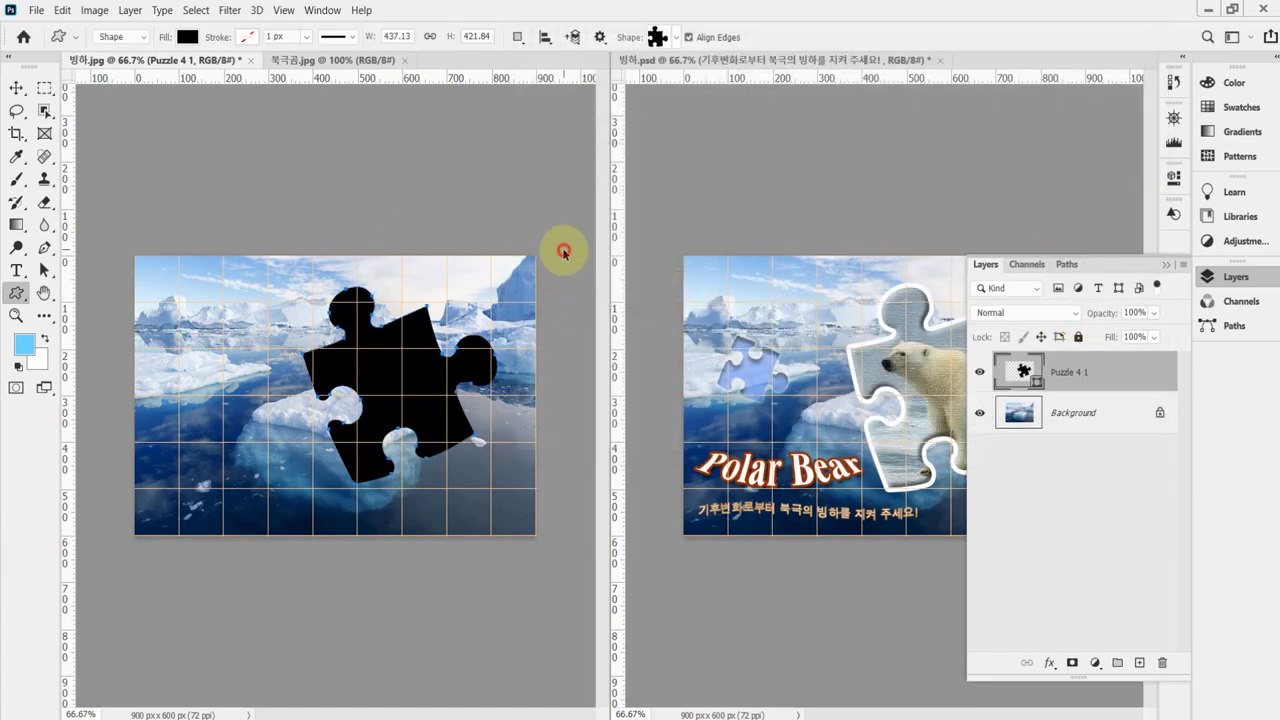
# - Add a Bevel & Emboss effect to the puzzle layer with Inner Bevel style, size 13 px and angle 140°
pyautogui.click(1050, 663)
pyautogui.click(1100, 522)
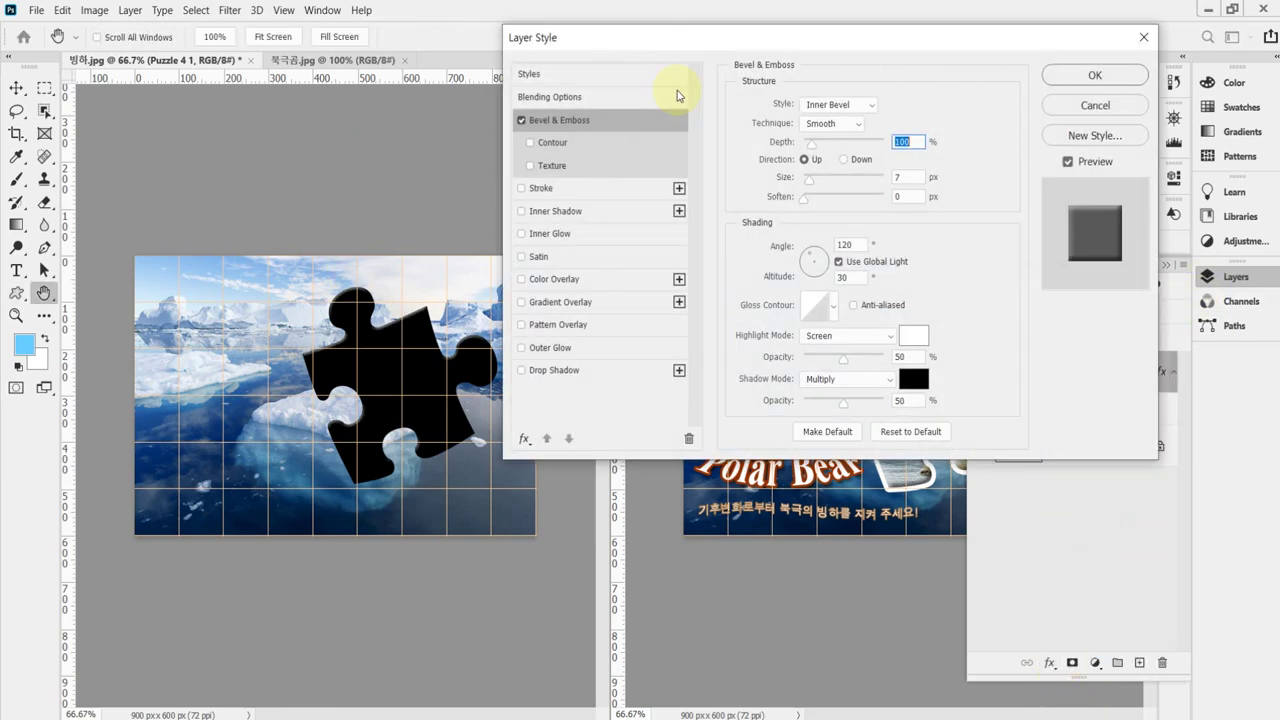
pyautogui.moveTo(608, 37); pyautogui.dragTo(608, 102)
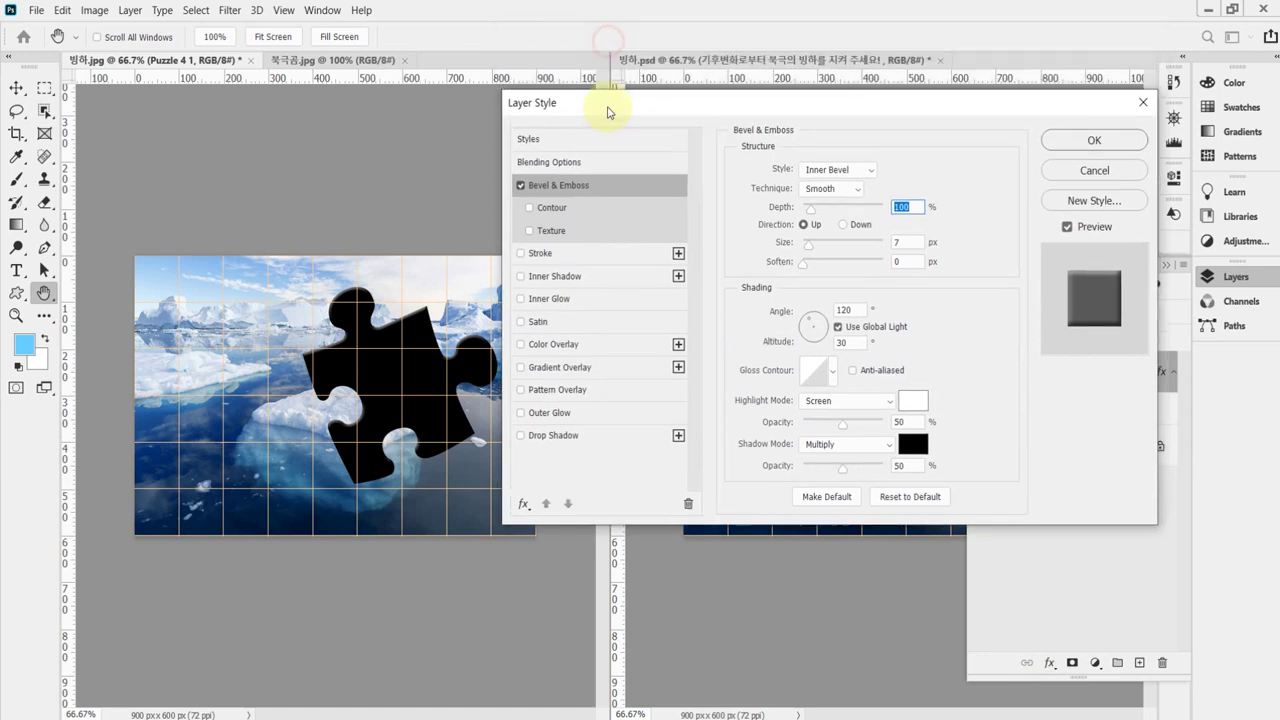
pyautogui.click(869, 170)
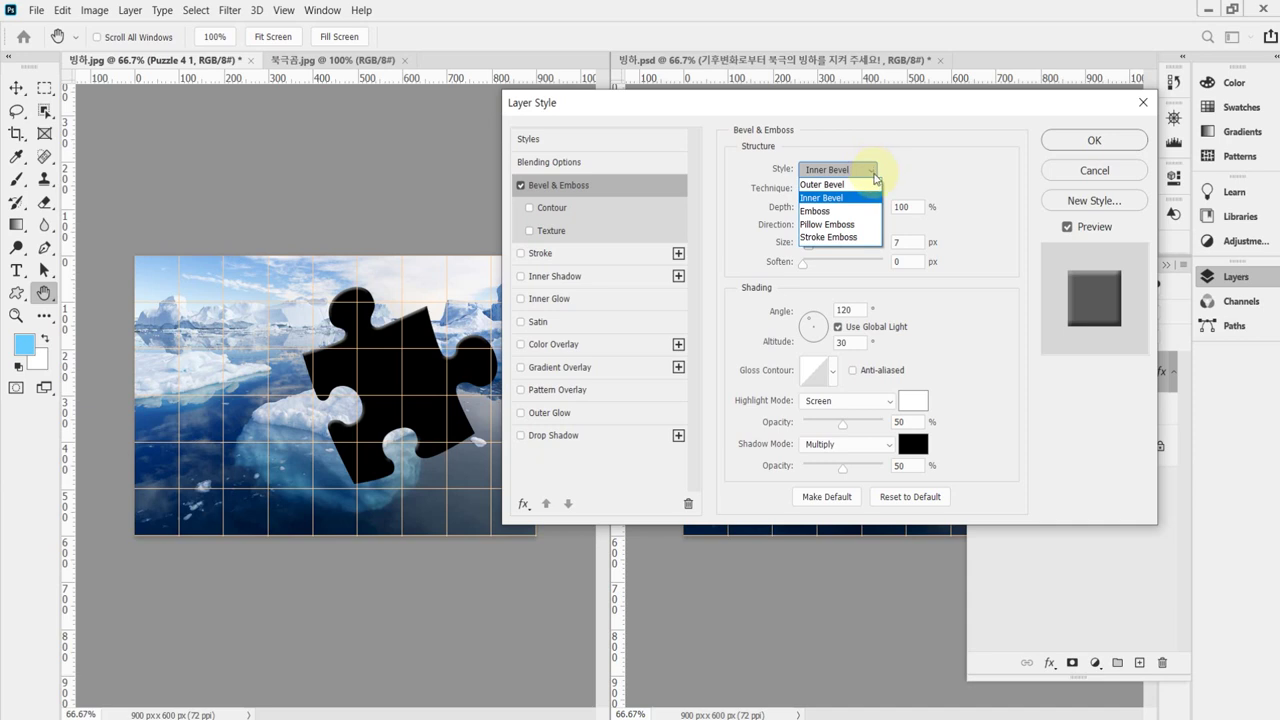
pyautogui.click(850, 197)
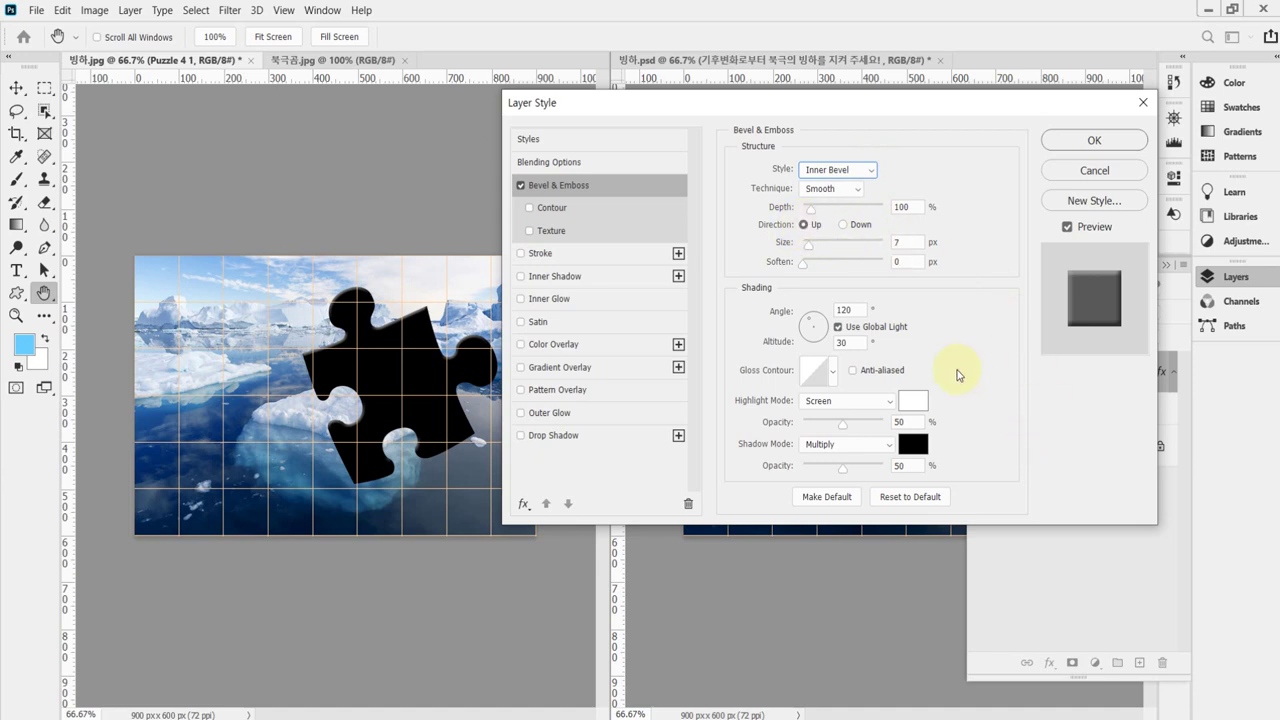
pyautogui.click(915, 206)
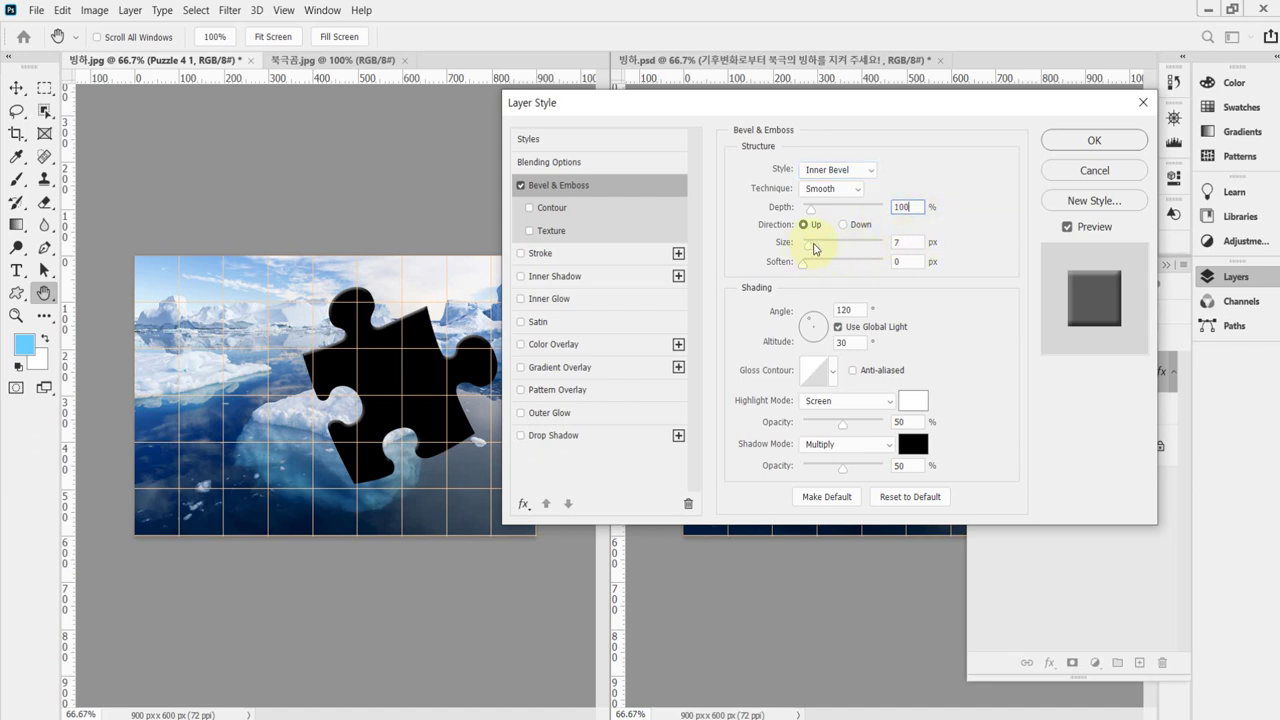
pyautogui.moveTo(811, 254); pyautogui.dragTo(813, 246)
pyautogui.click(897, 242)
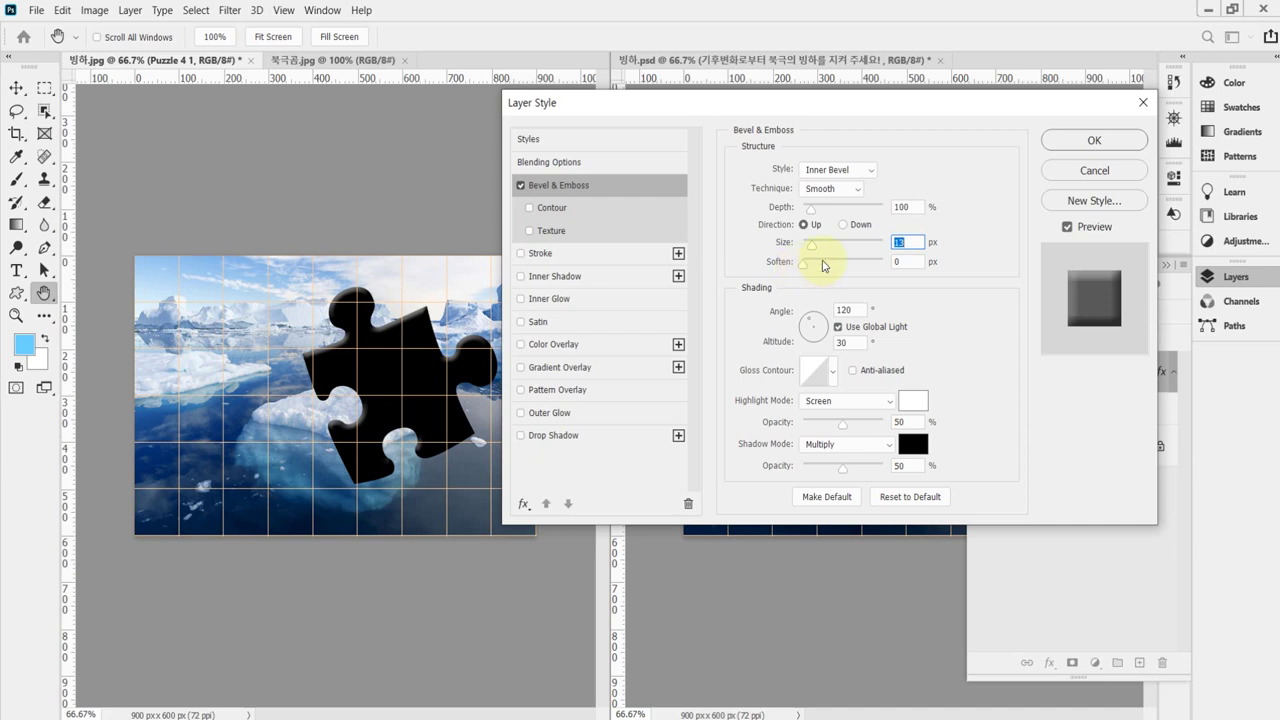
pyautogui.click(852, 310)
pyautogui.write('14')
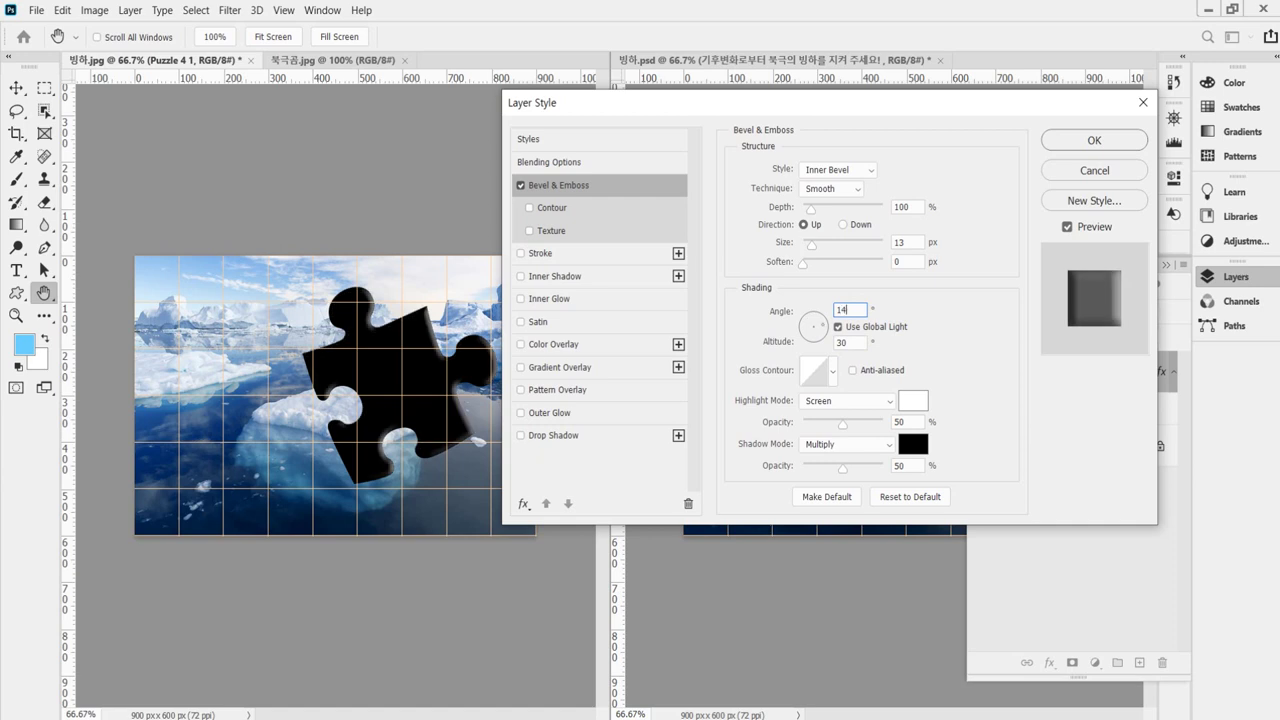
pyautogui.write('0')
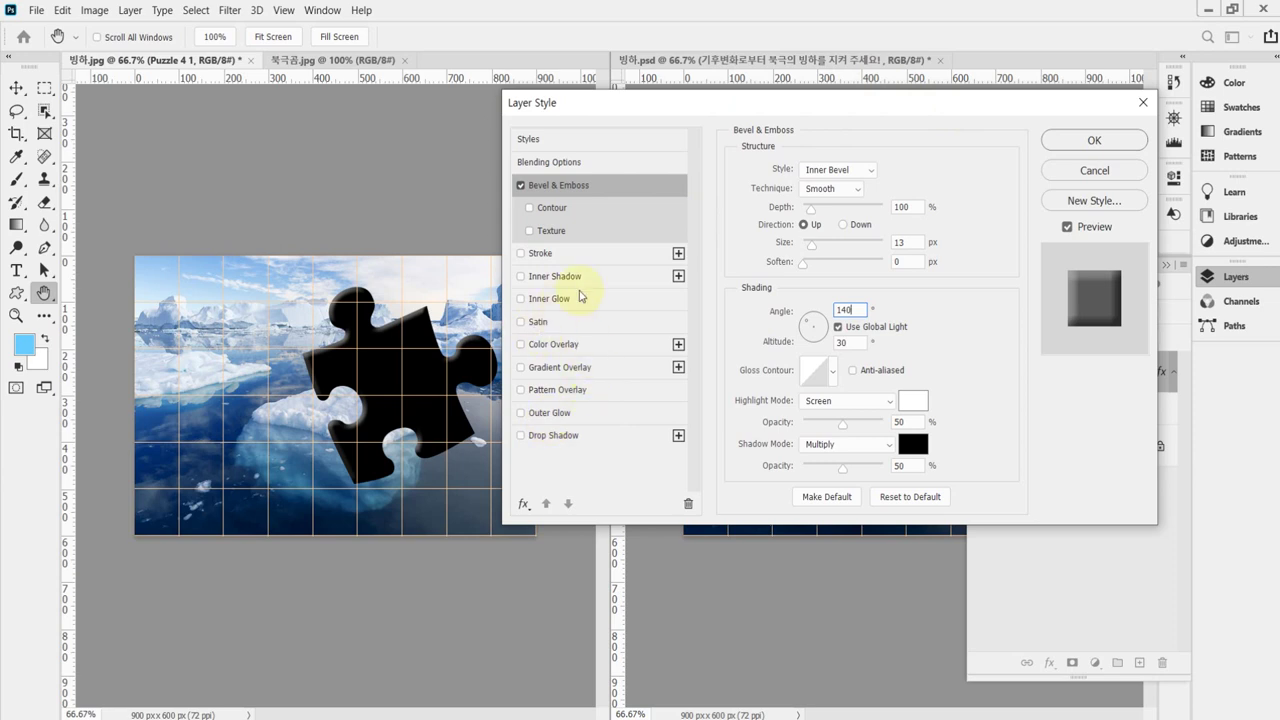
# - Add a 10 px outside stroke in white (ffffff) to the puzzle layer and apply the layer styles
pyautogui.click(548, 258)
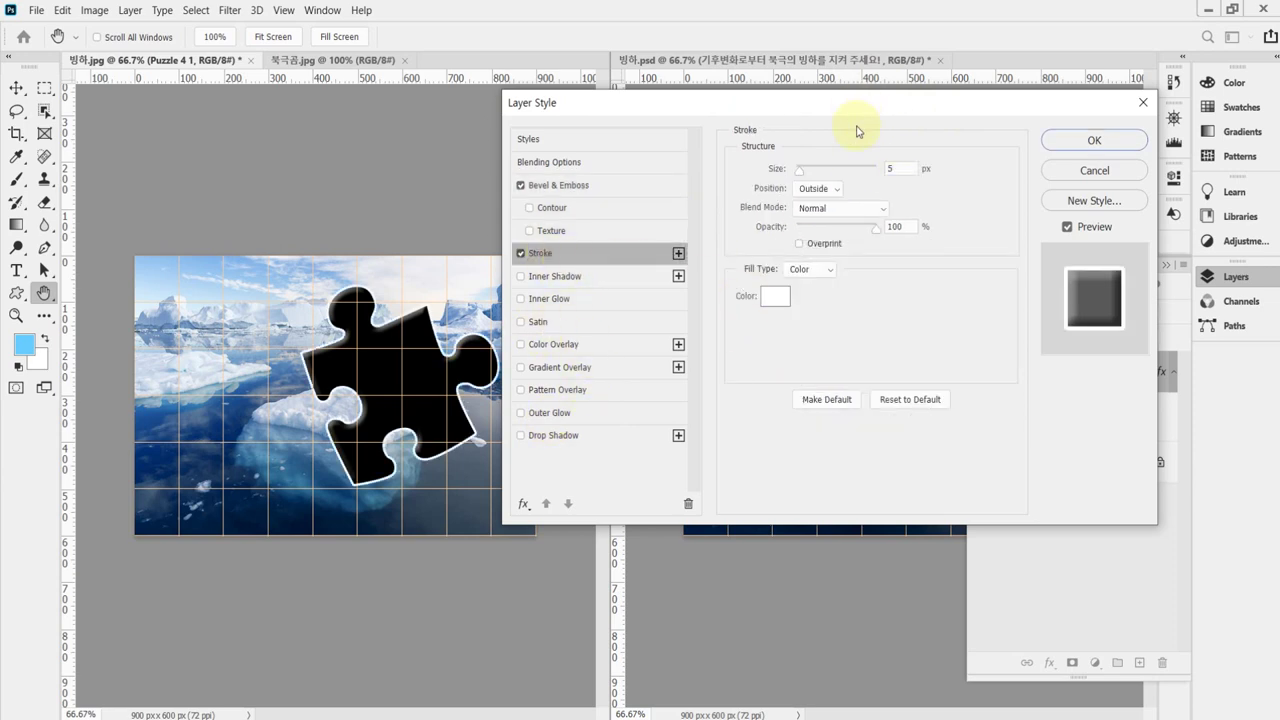
pyautogui.doubleClick(905, 170)
pyautogui.write('10')
pyautogui.click(888, 320)
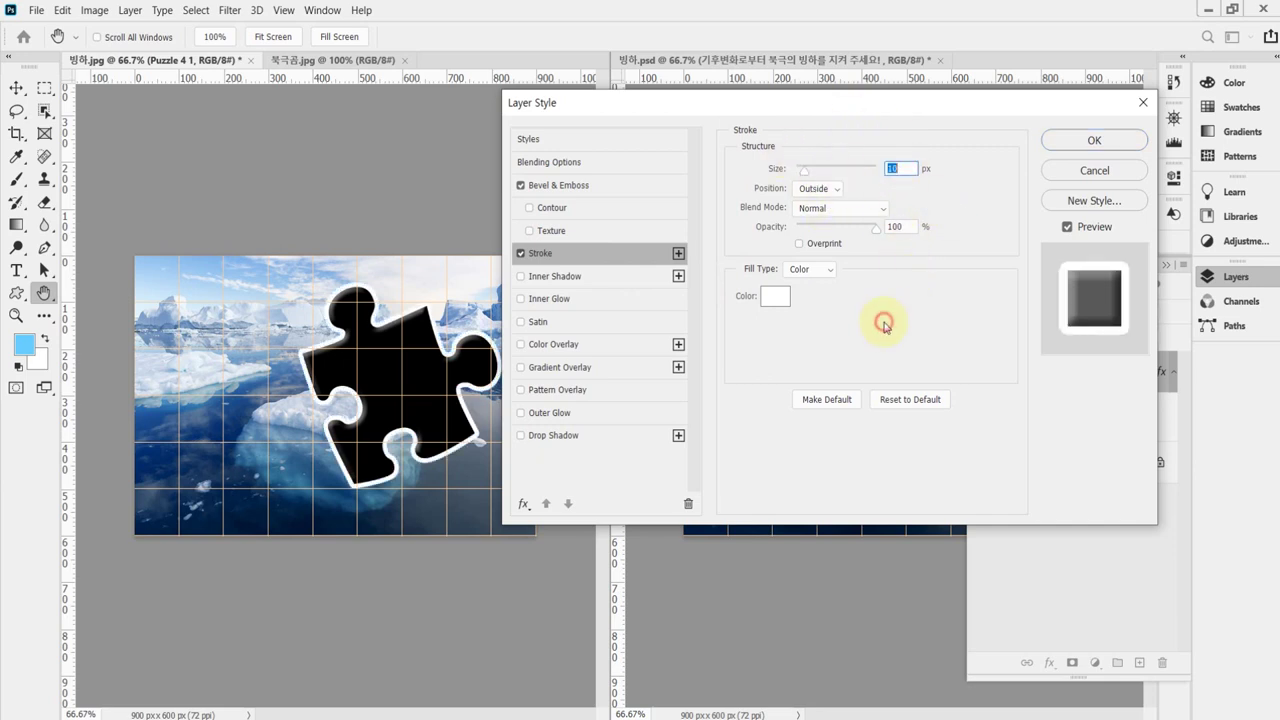
pyautogui.click(783, 302)
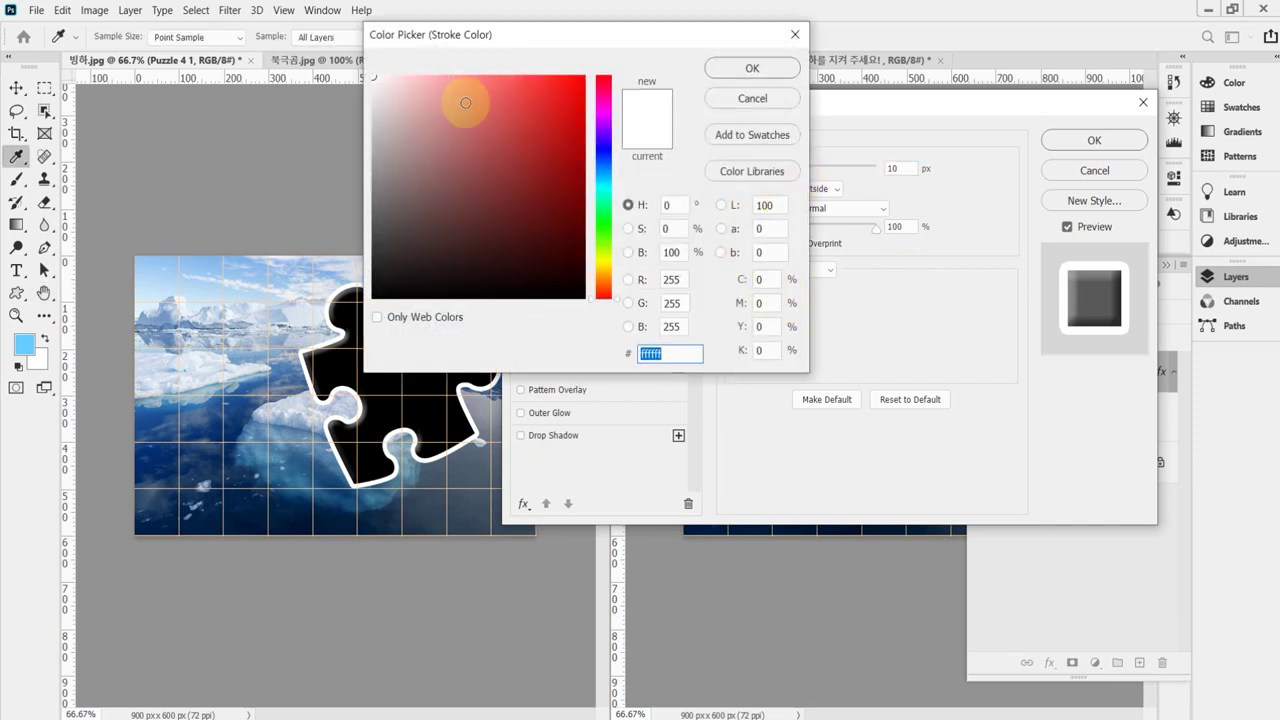
pyautogui.moveTo(443, 106); pyautogui.dragTo(362, 72)
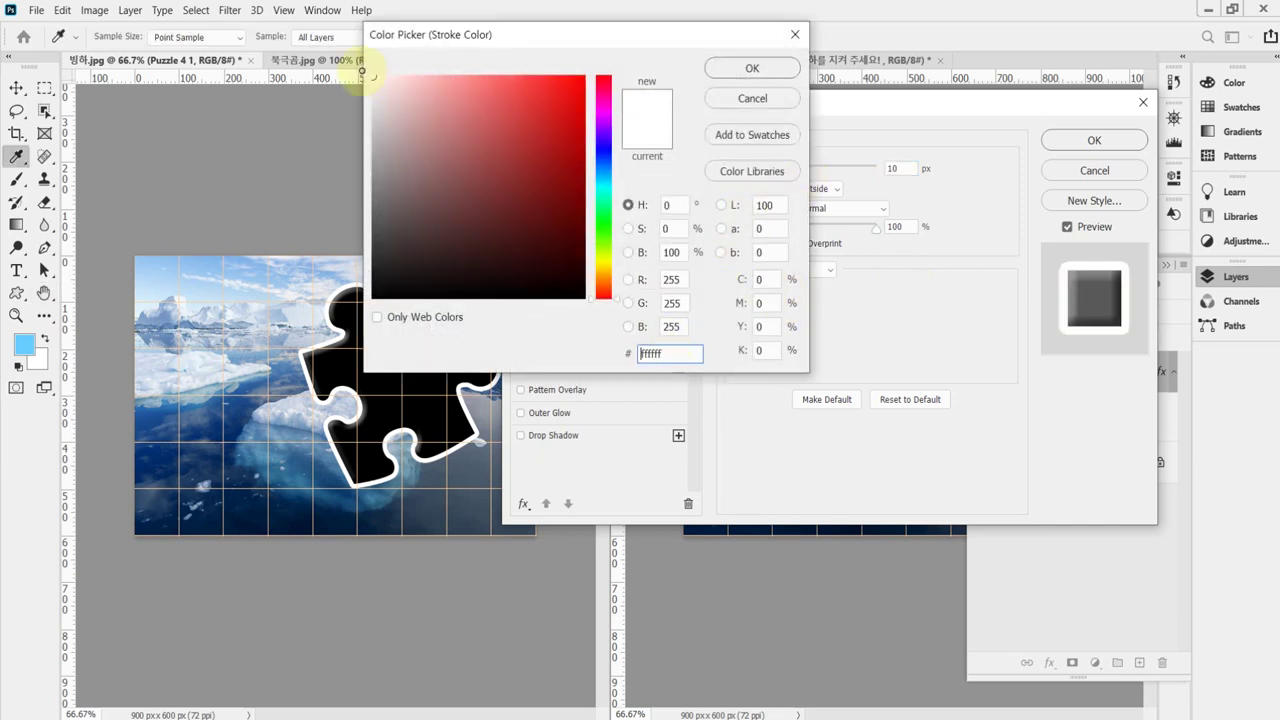
pyautogui.click(752, 68)
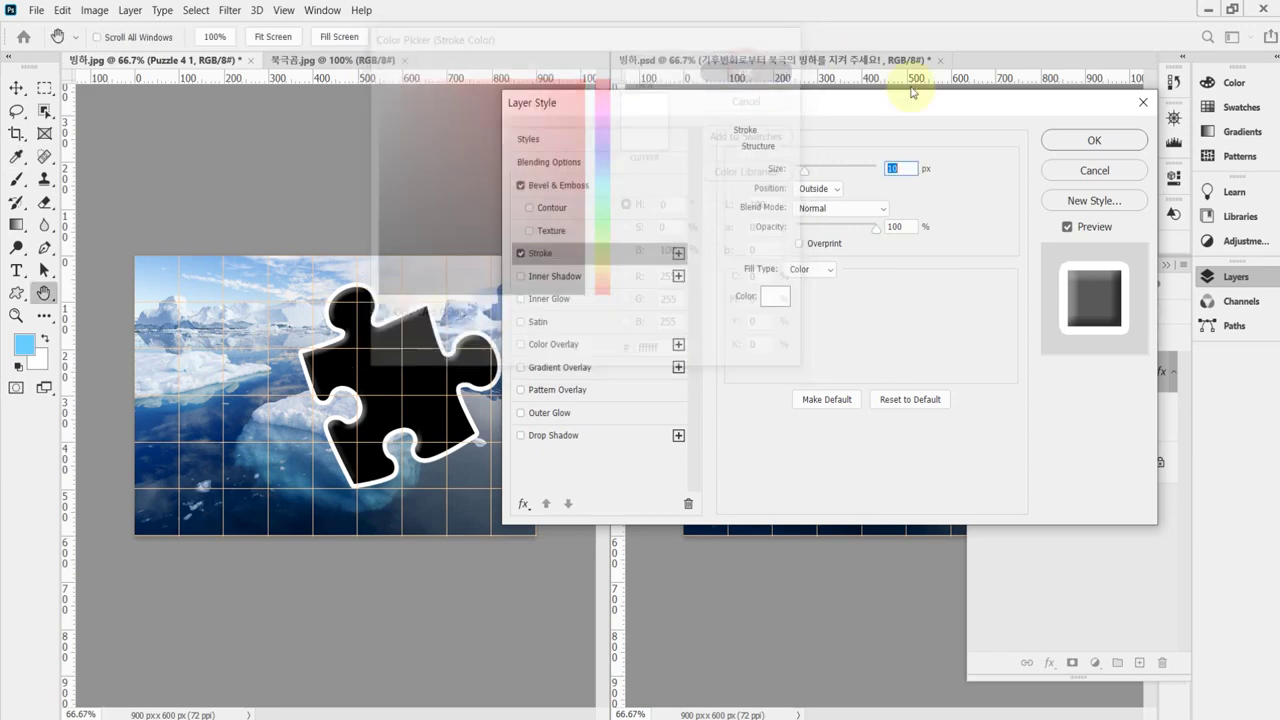
pyautogui.click(1083, 143)
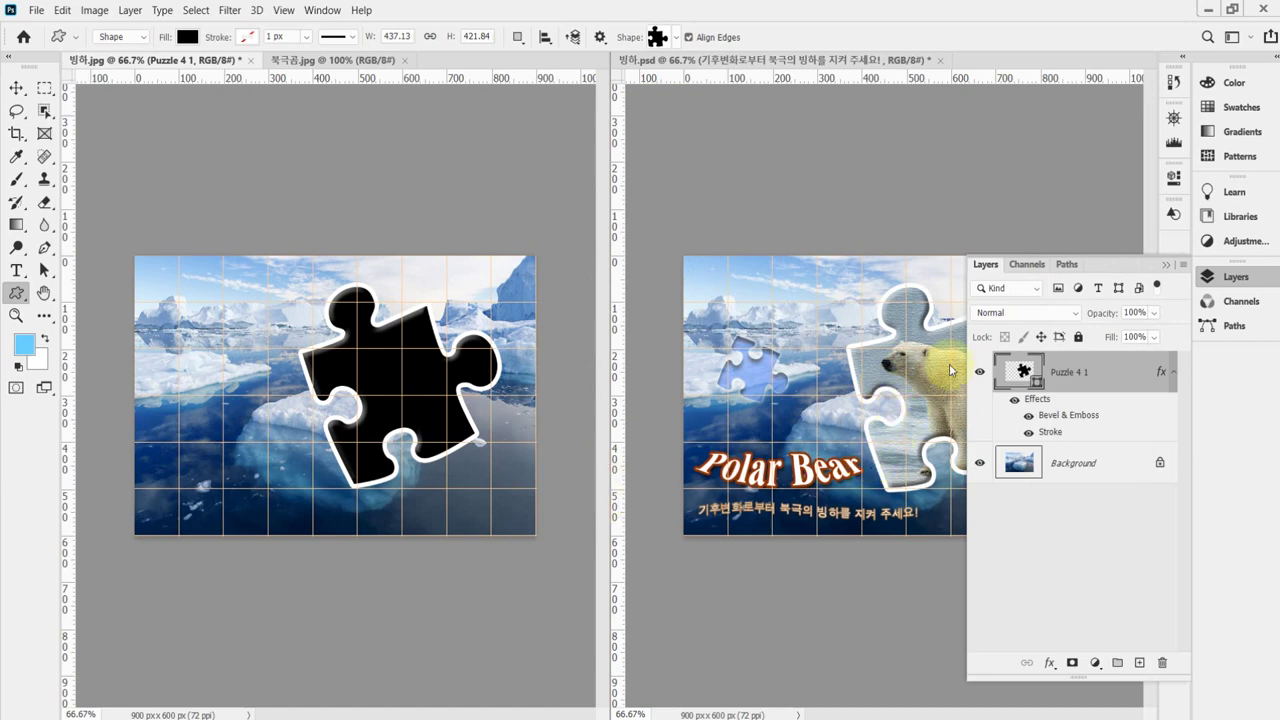
# - Change the puzzle shape's fill to the pale pink colour f4e9e9
pyautogui.moveTo(1022, 371); pyautogui.dragTo(1027, 372)
pyautogui.doubleClick(1024, 371)
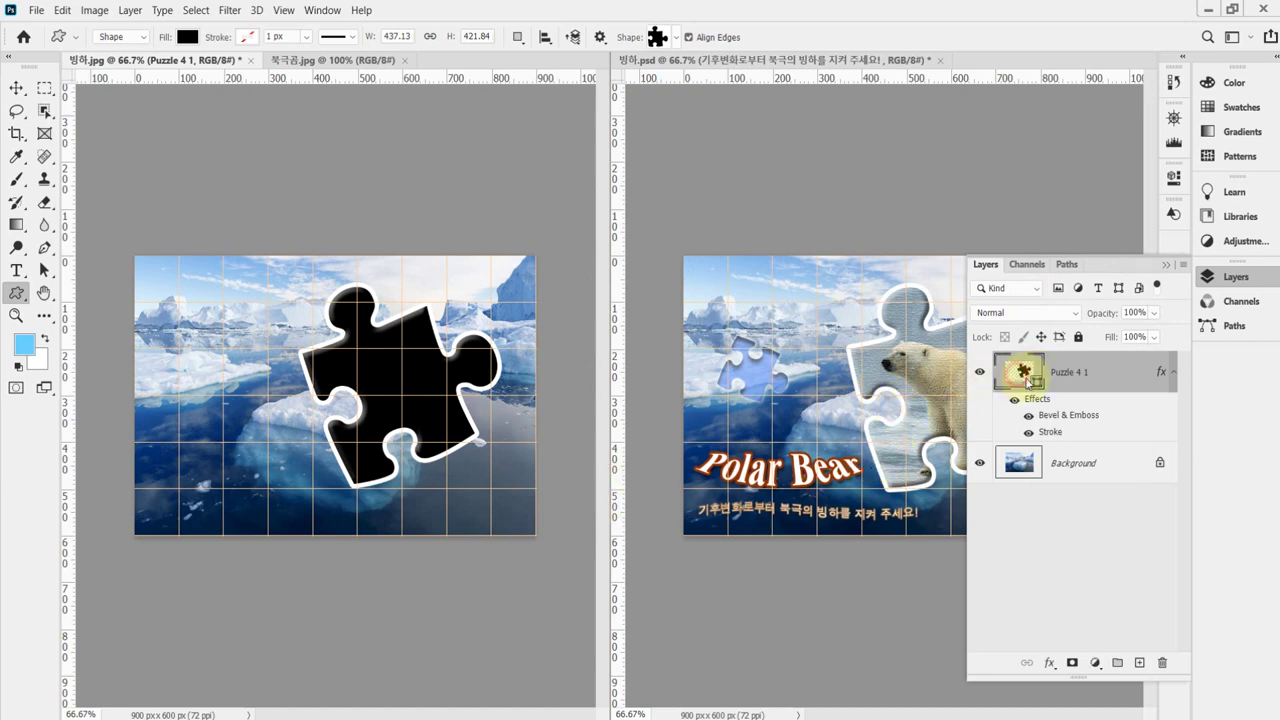
pyautogui.click(381, 85)
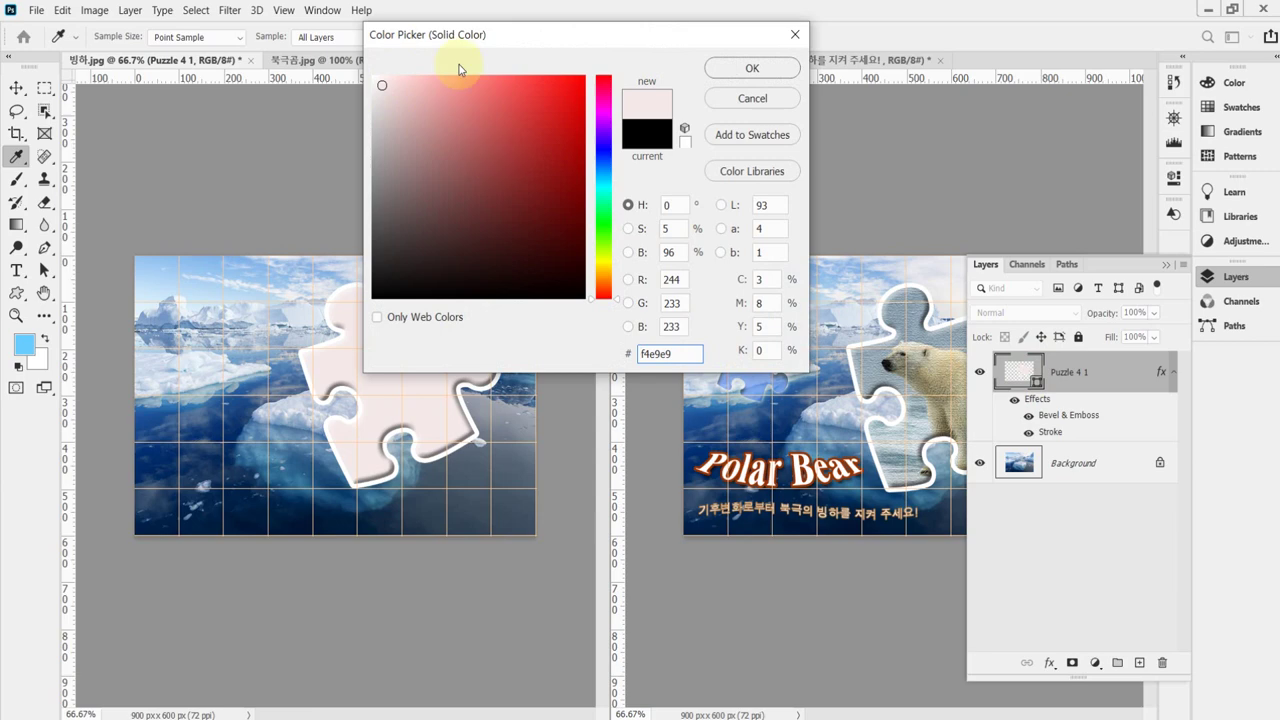
pyautogui.moveTo(514, 40); pyautogui.dragTo(634, 438)
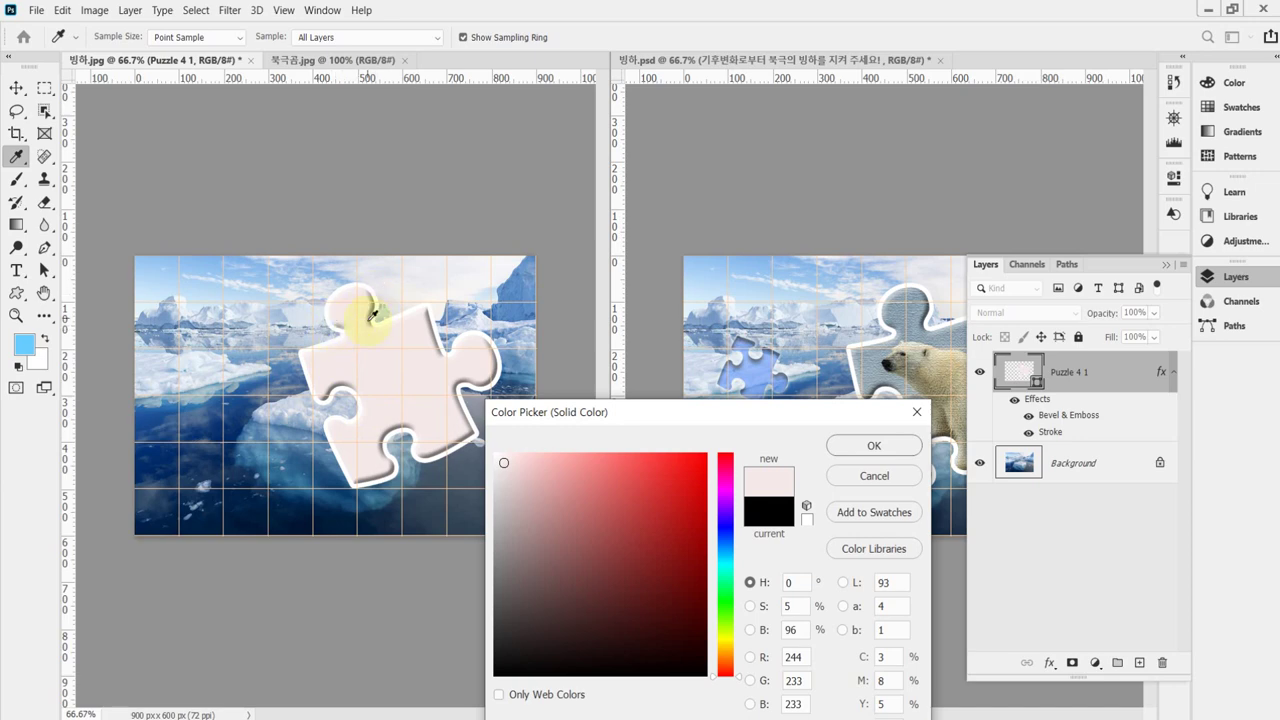
pyautogui.click(874, 445)
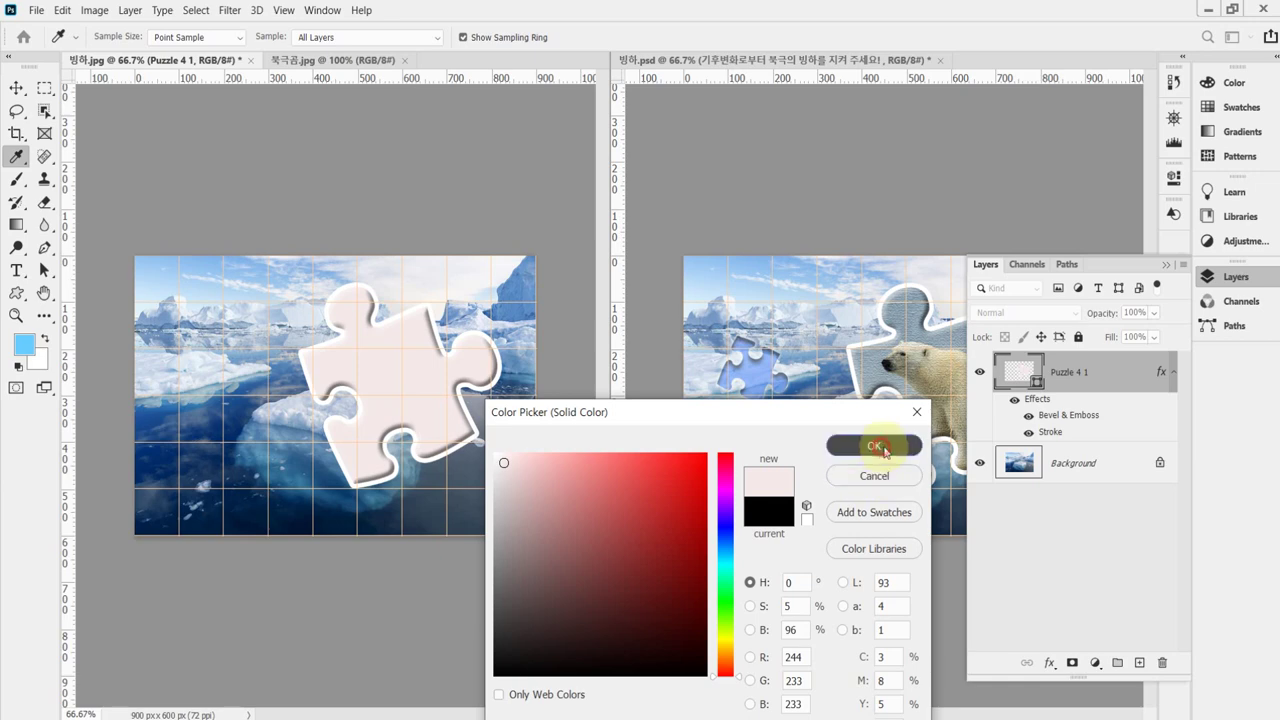
# - Copy the polar bear photo from 북극곰.jpg and paste it above the puzzle layer in 빙하.jpg
pyautogui.click(304, 64)
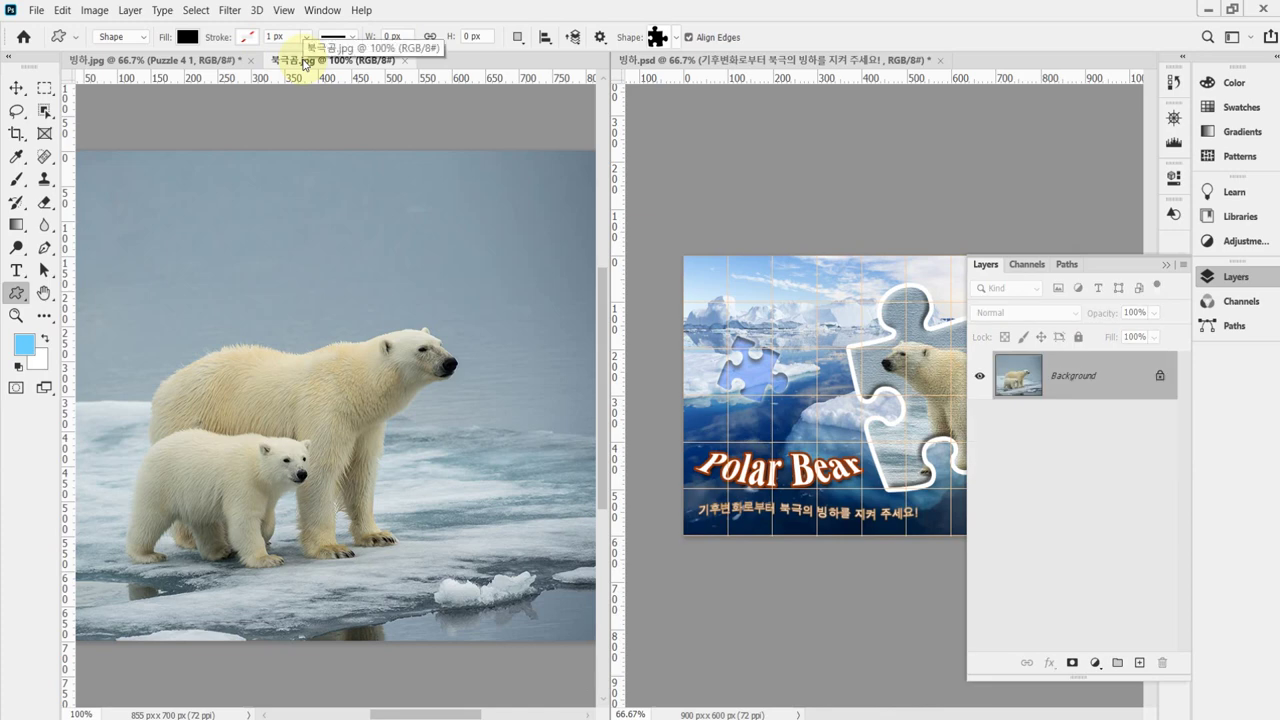
pyautogui.click(218, 61)
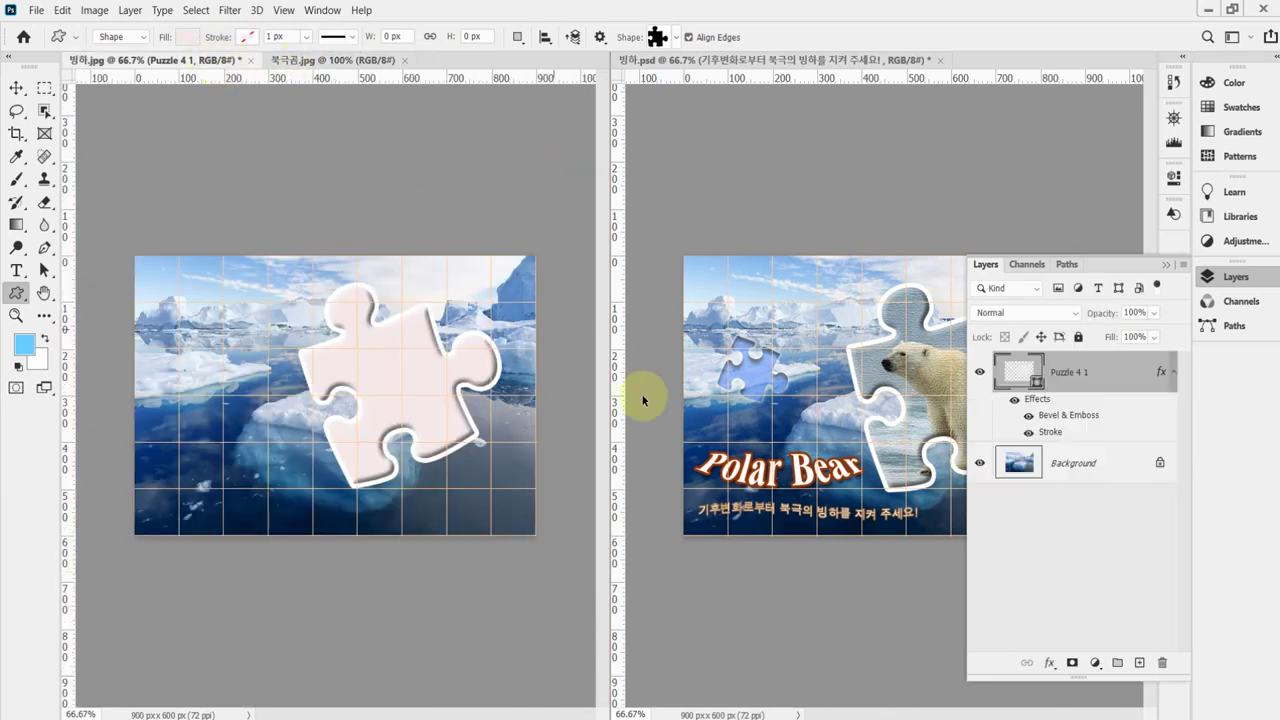
pyautogui.hotkey('ctrl', 'v')
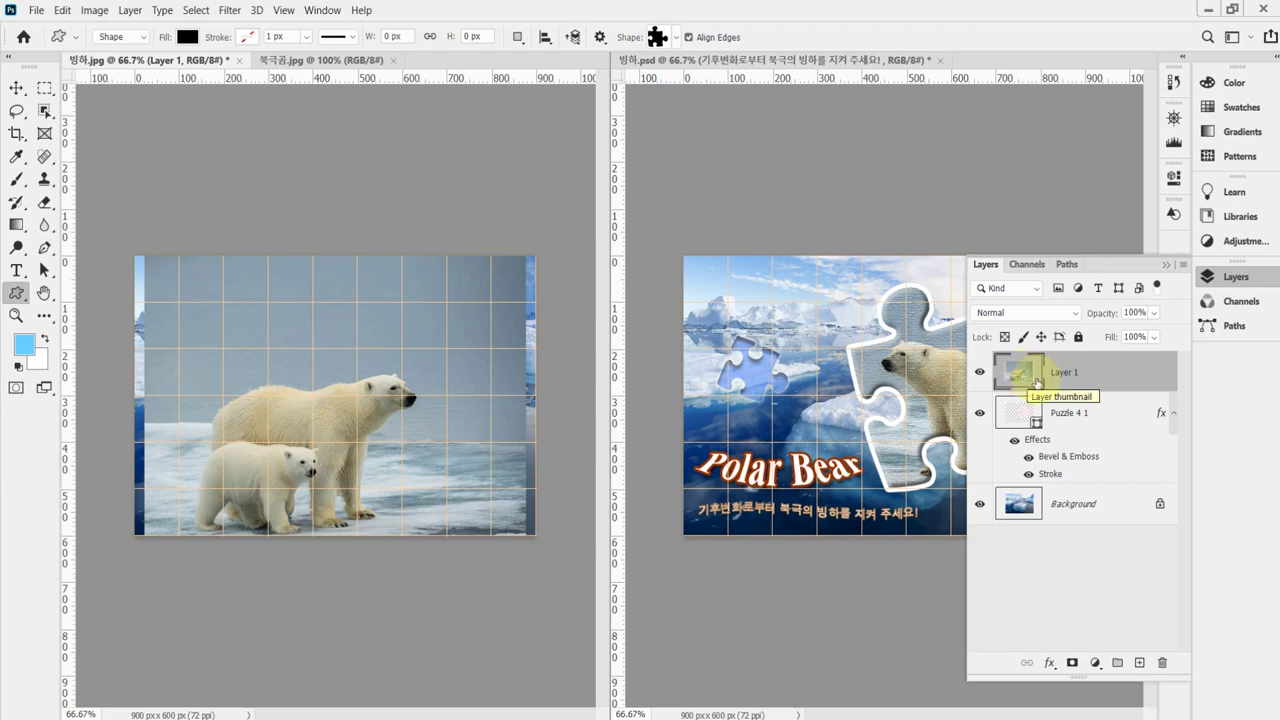
# - Flip the pasted polar bear photo horizontally and move it up until its right edge meets the canvas's right edge
pyautogui.click(1055, 418)
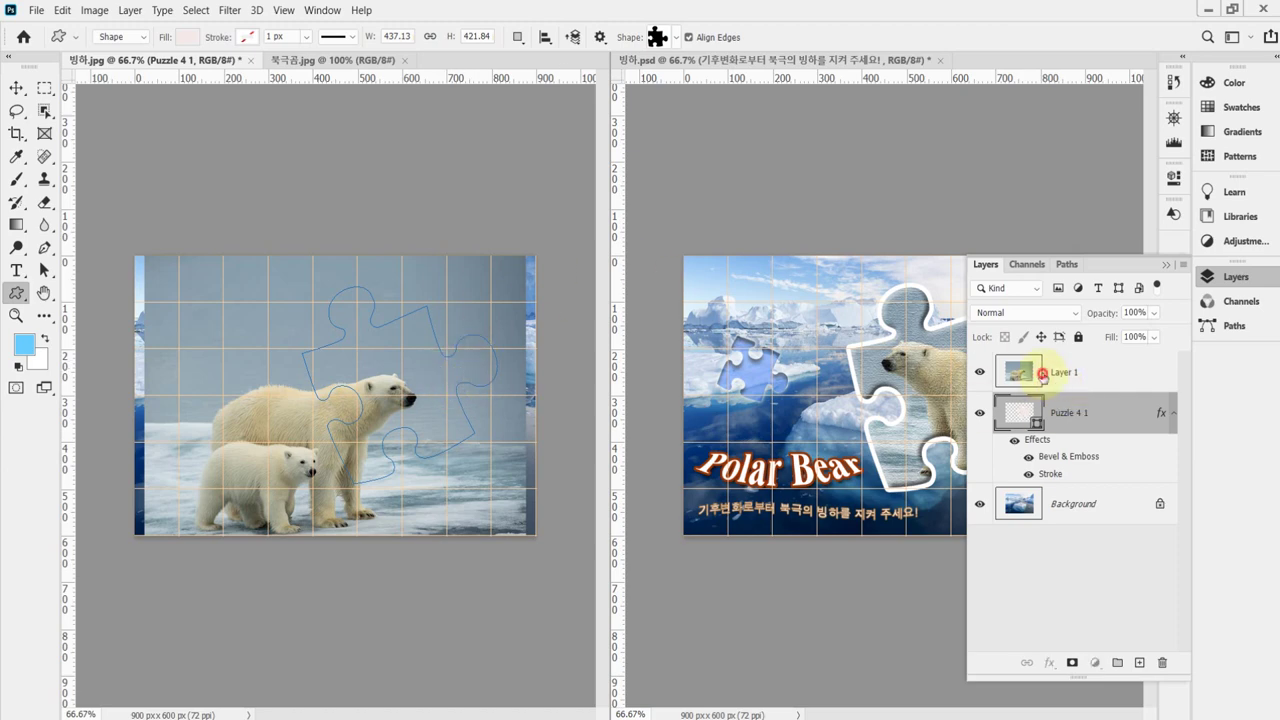
pyautogui.click(1043, 373)
pyautogui.hotkey('ctrl', 't')
pyautogui.rightClick(375, 319)
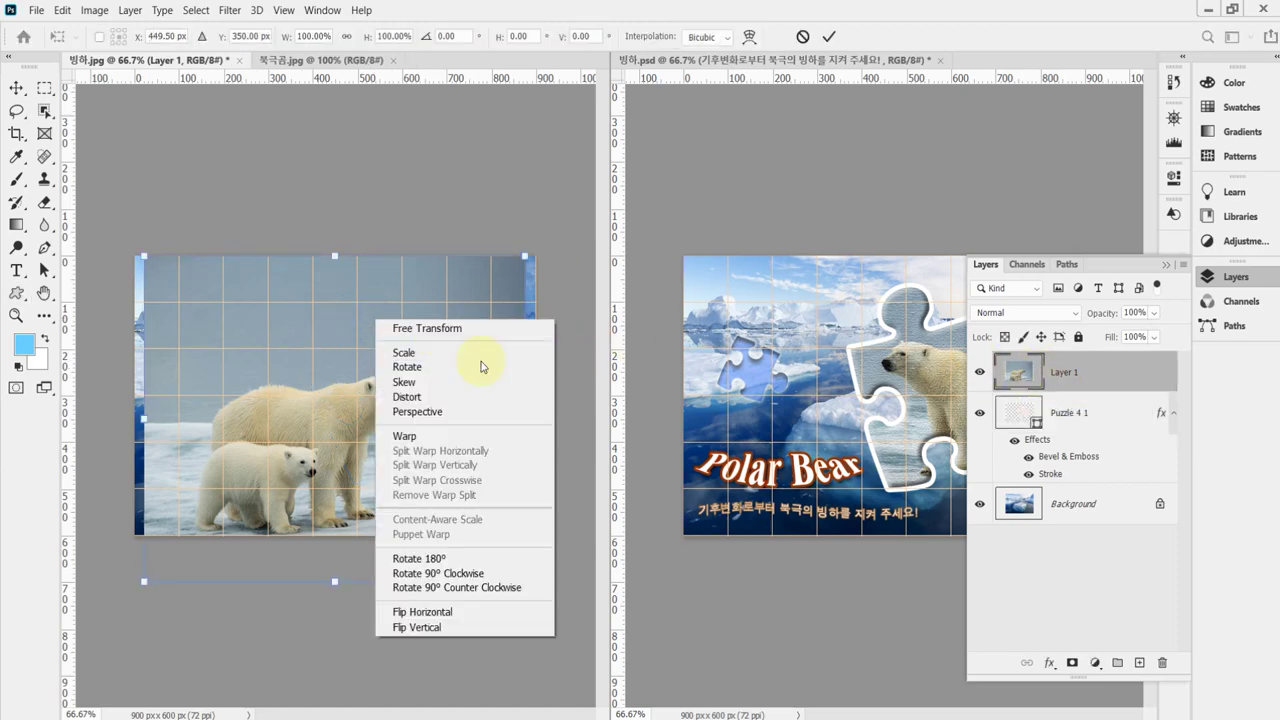
pyautogui.click(488, 613)
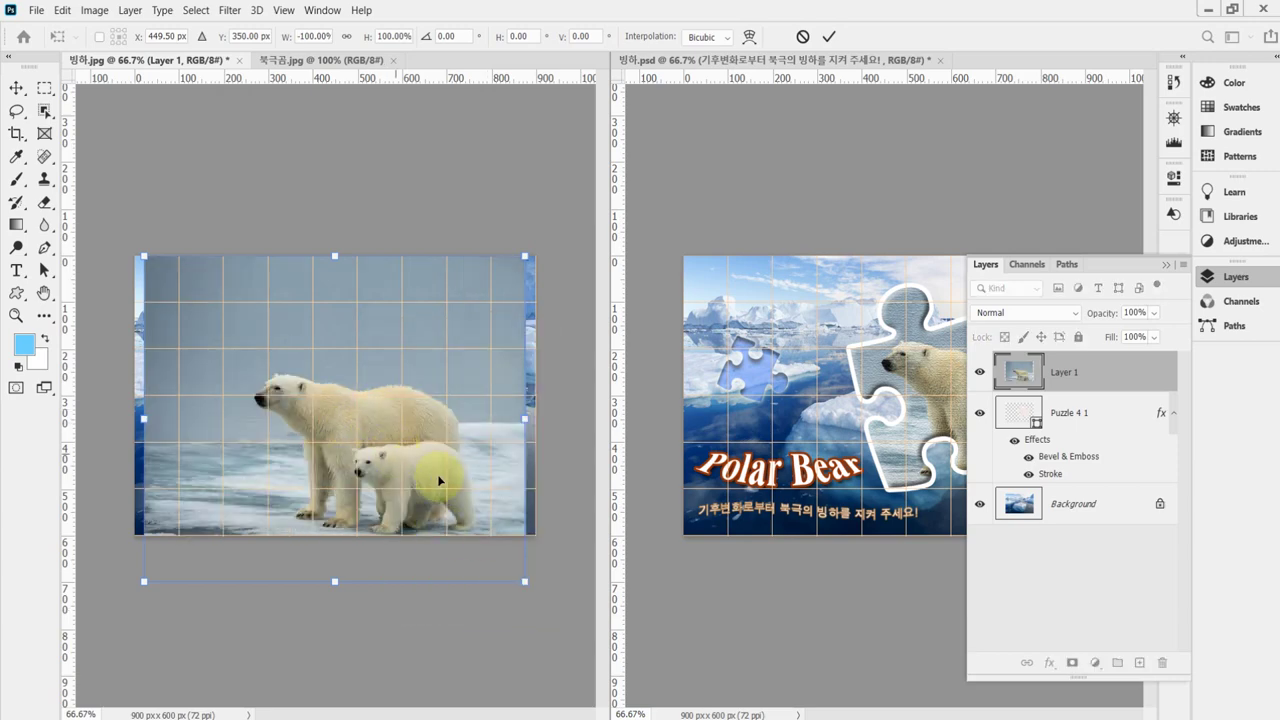
pyautogui.moveTo(382, 503); pyautogui.dragTo(380, 462)
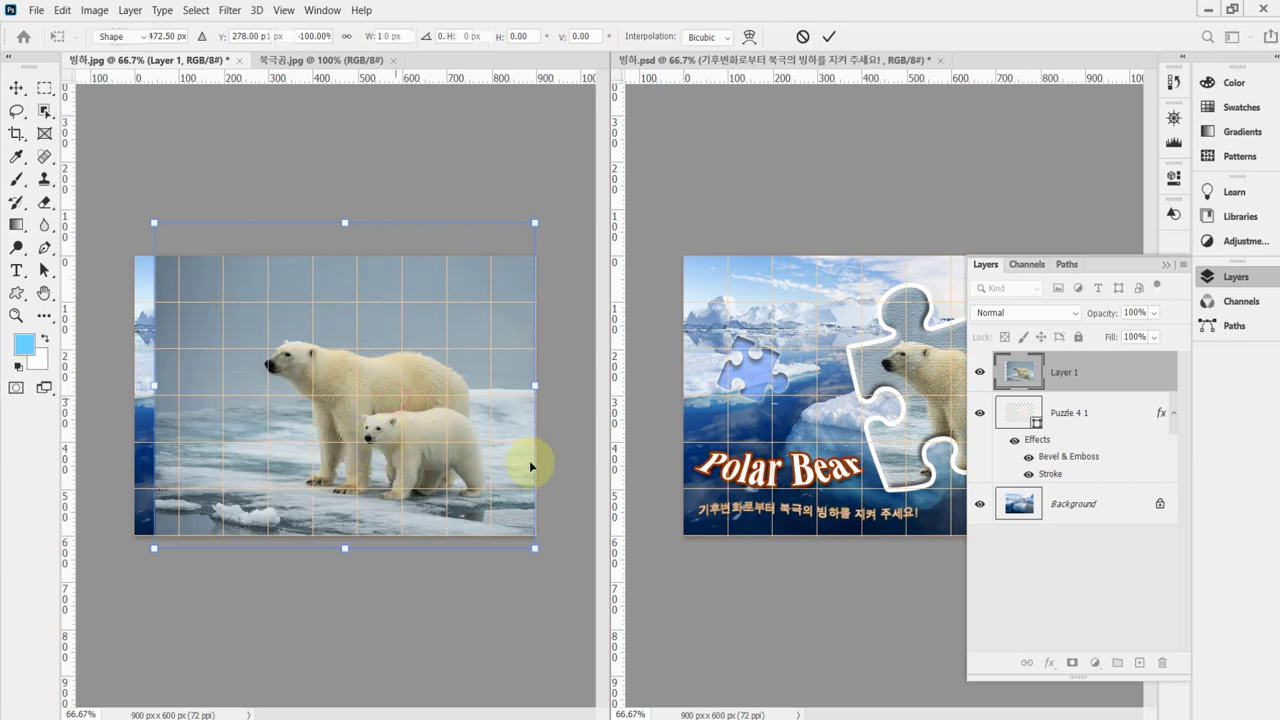
pyautogui.press('Return')
pyautogui.press('u')
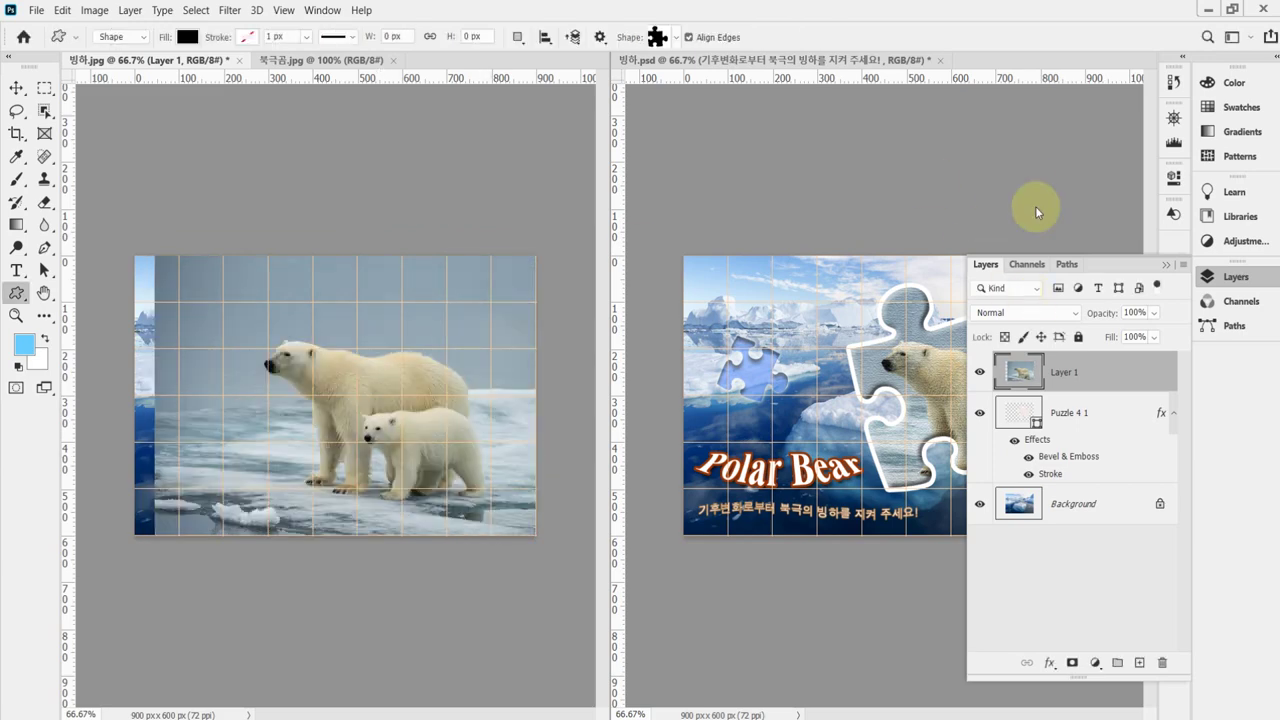
# - Clip the polar bear photo layer to the puzzle shape layer below it with a clipping mask
pyautogui.click(1208, 276)
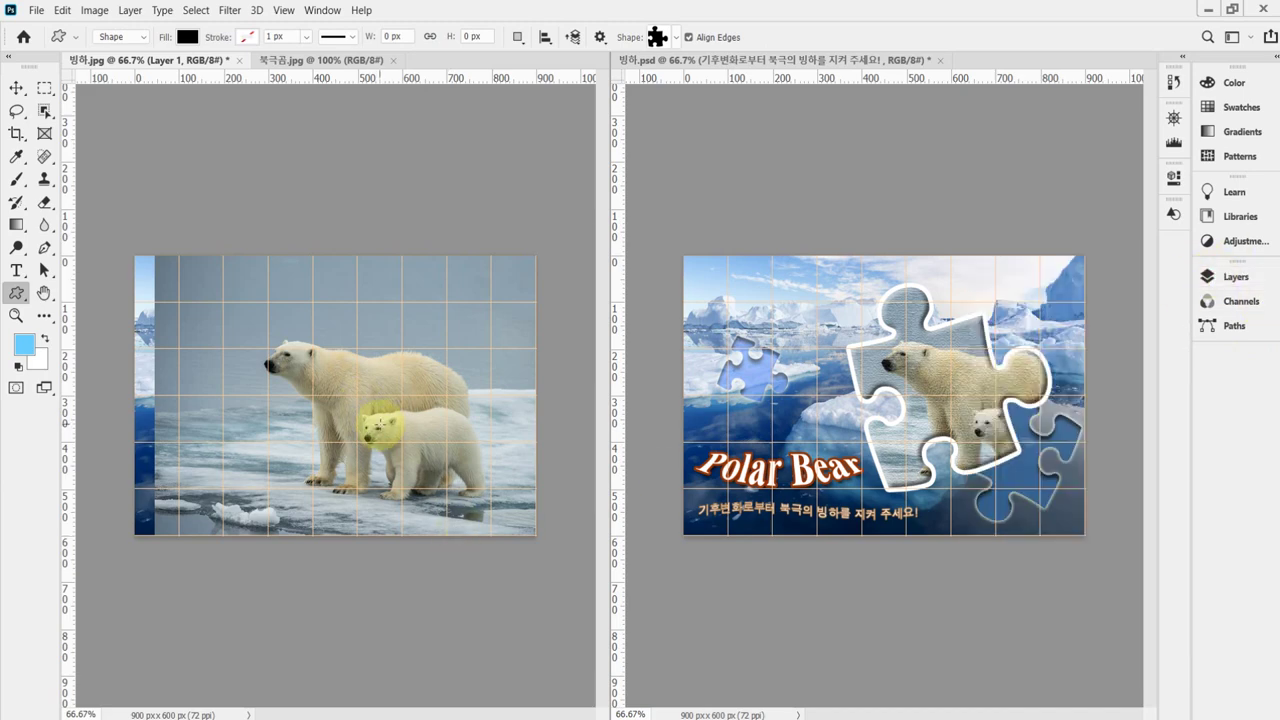
pyautogui.click(1228, 280)
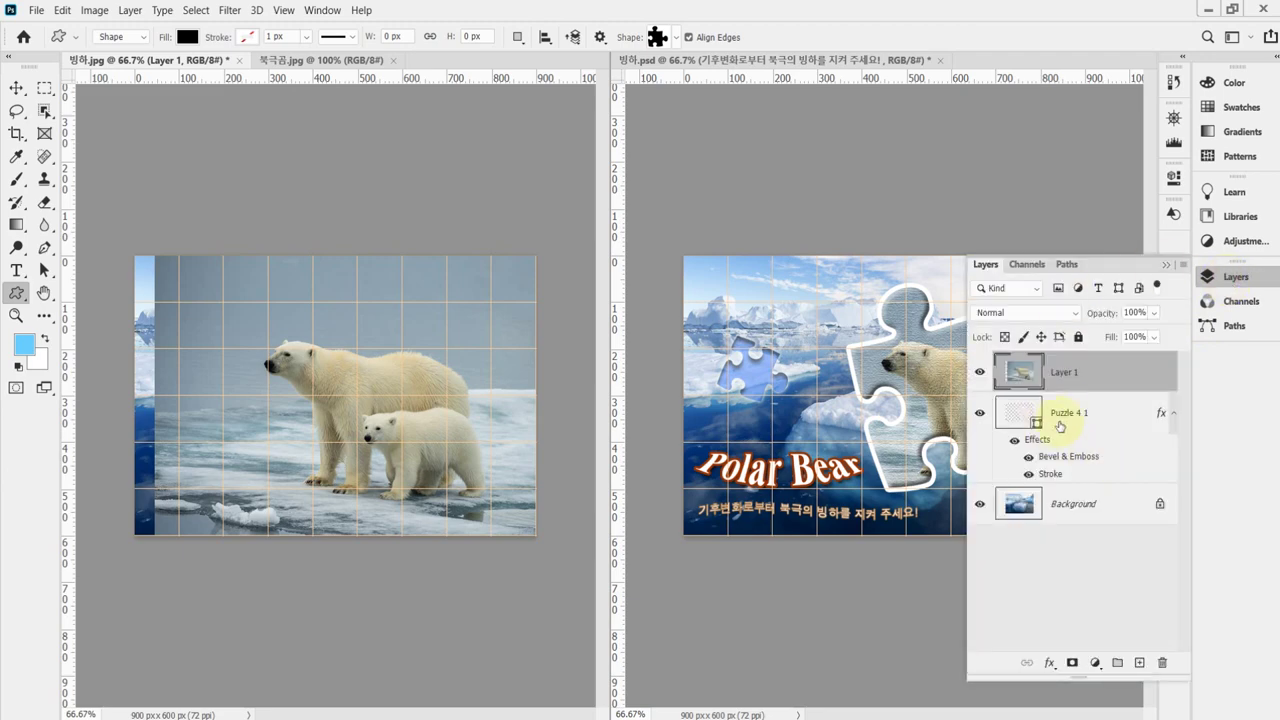
pyautogui.click(1072, 414)
pyautogui.click(1073, 372)
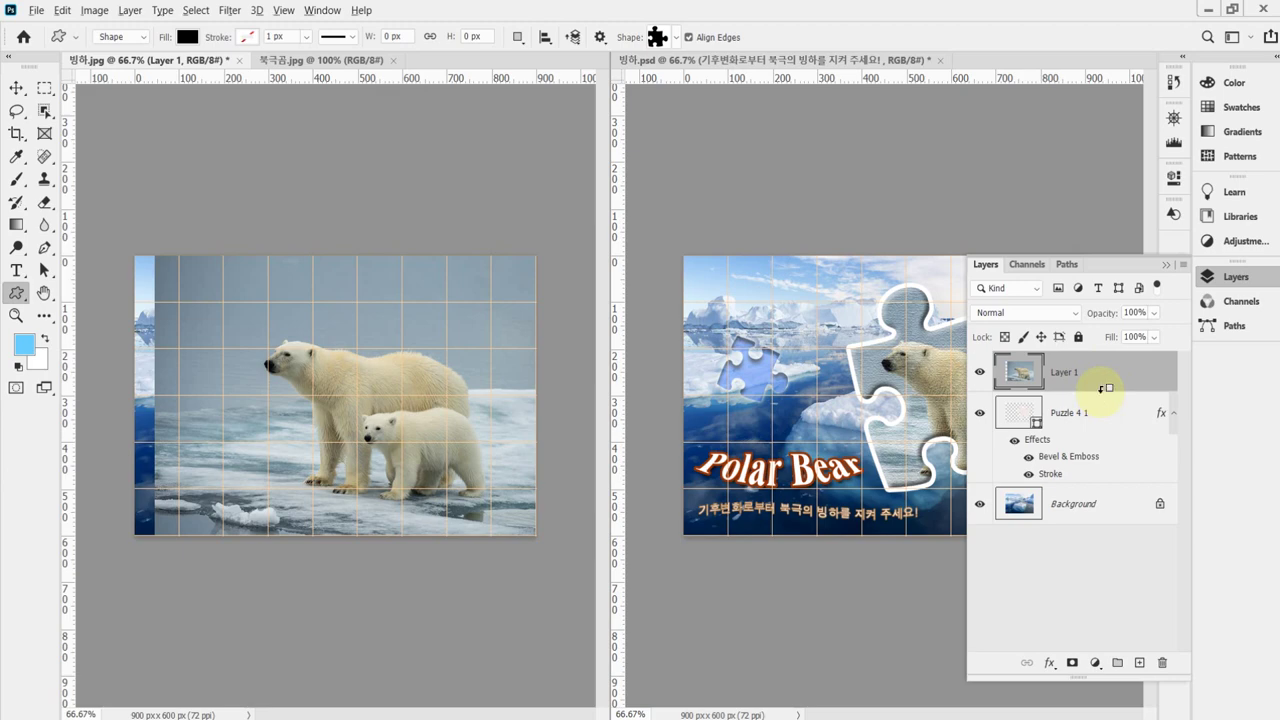
pyautogui.keyDown('alt'); pyautogui.click(1103, 388); pyautogui.keyUp('alt')
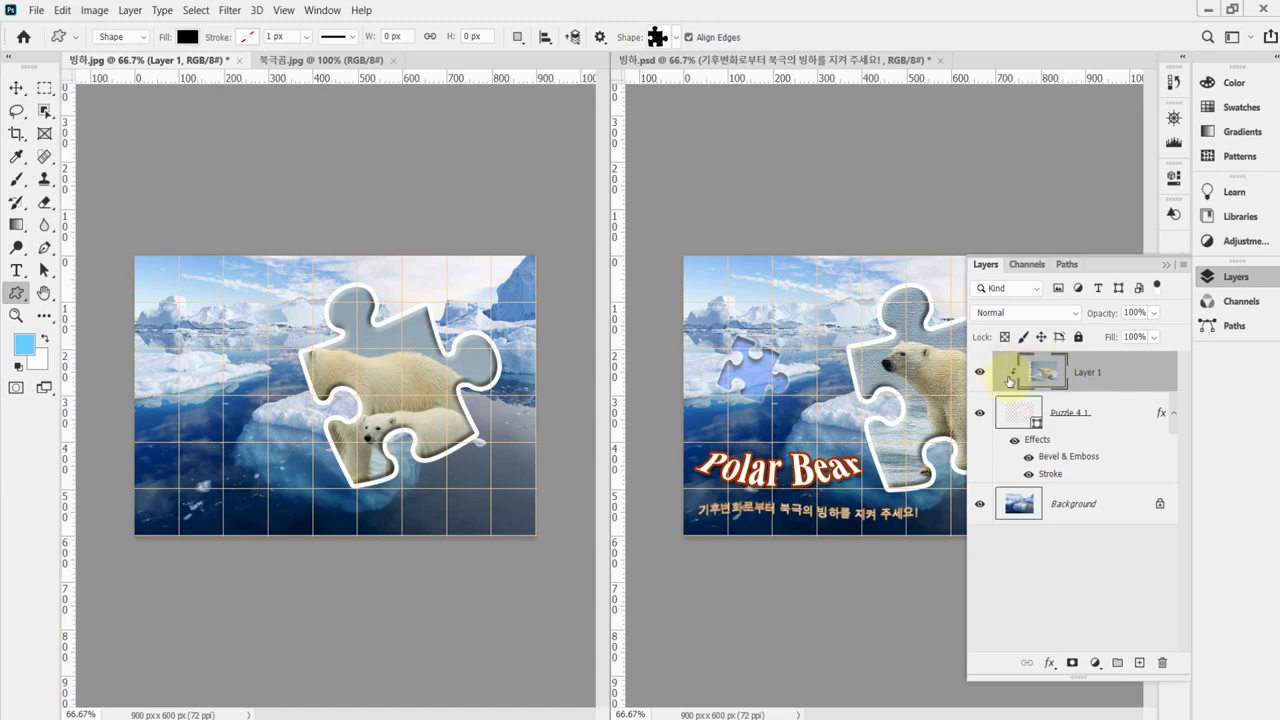
# - Release and recreate the clipping mask between the bear photo and the puzzle layer to compare the photo clipped and unclipped
pyautogui.keyDown('alt'); pyautogui.click(1100, 384); pyautogui.keyUp('alt')
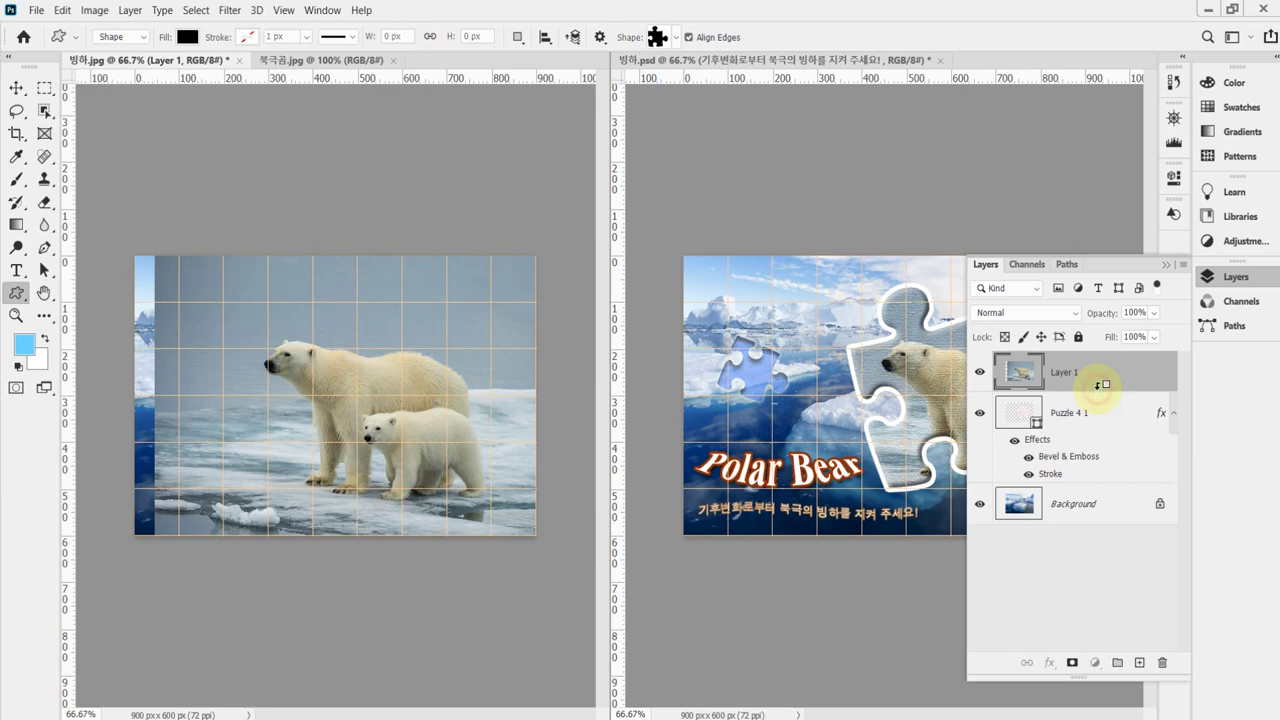
pyautogui.keyDown('alt'); pyautogui.click(1100, 384); pyautogui.keyUp('alt')
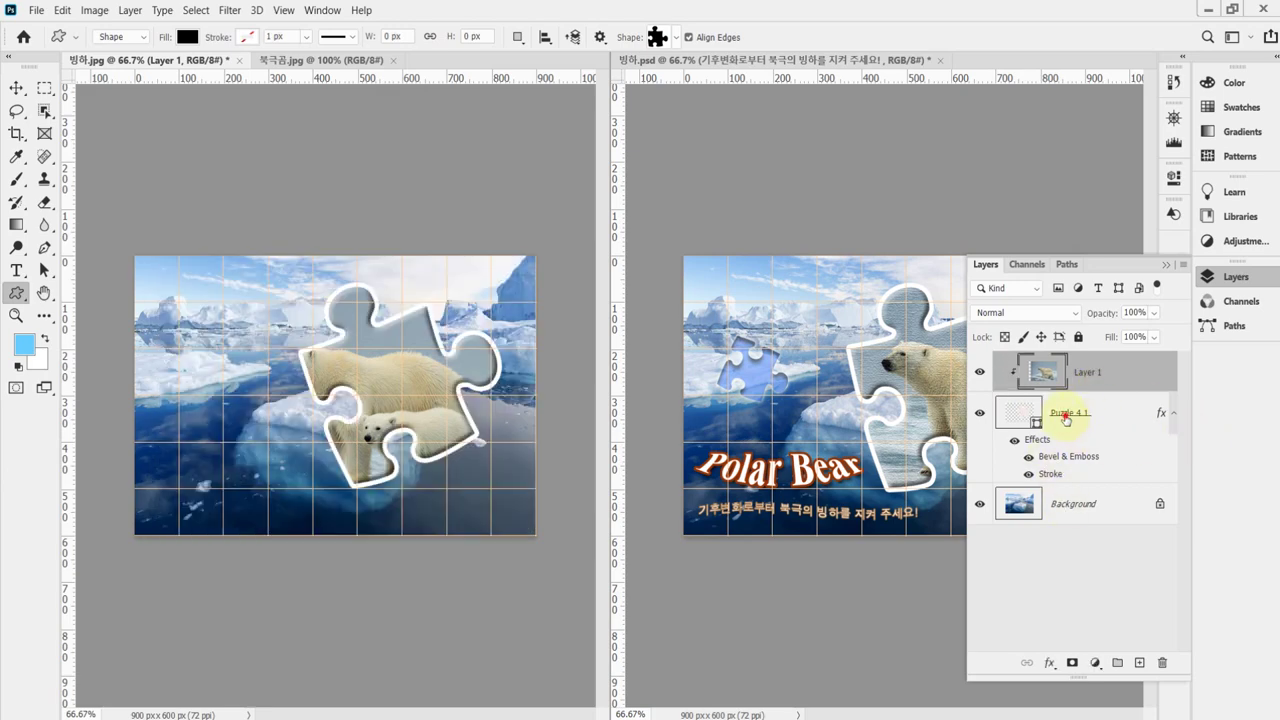
pyautogui.click(1018, 418)
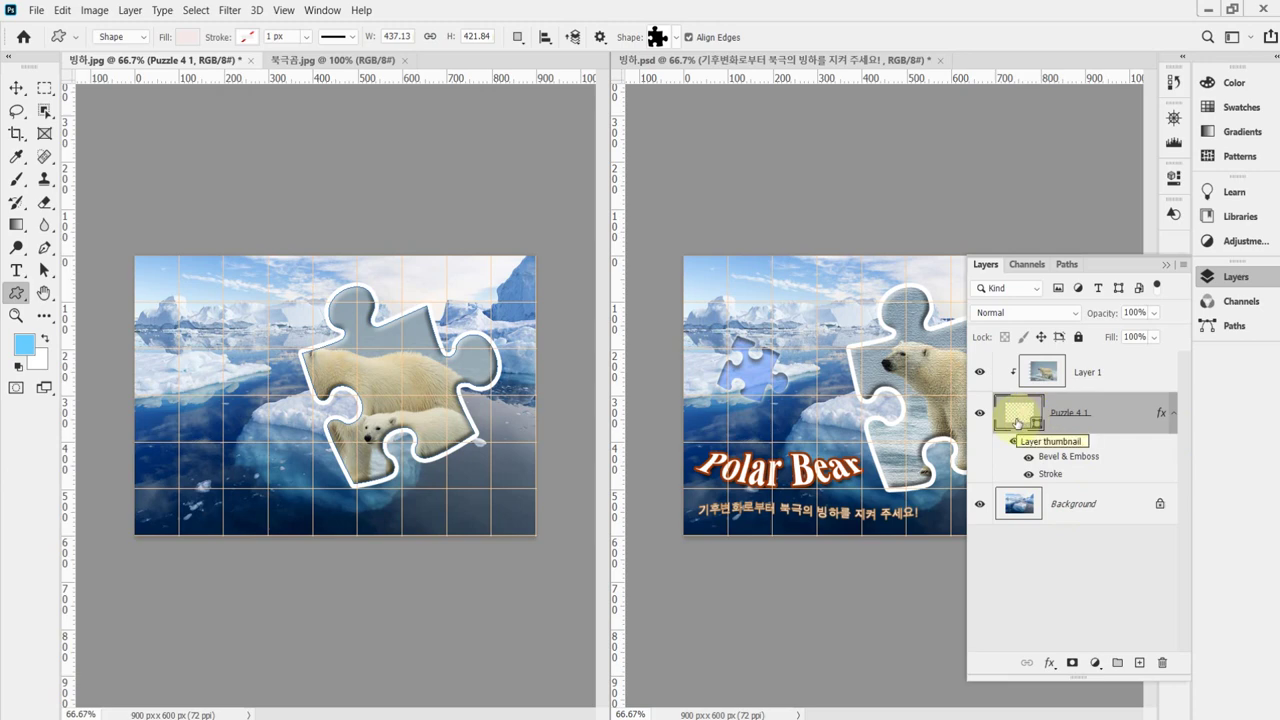
pyautogui.click(1107, 373)
pyautogui.click(1050, 376)
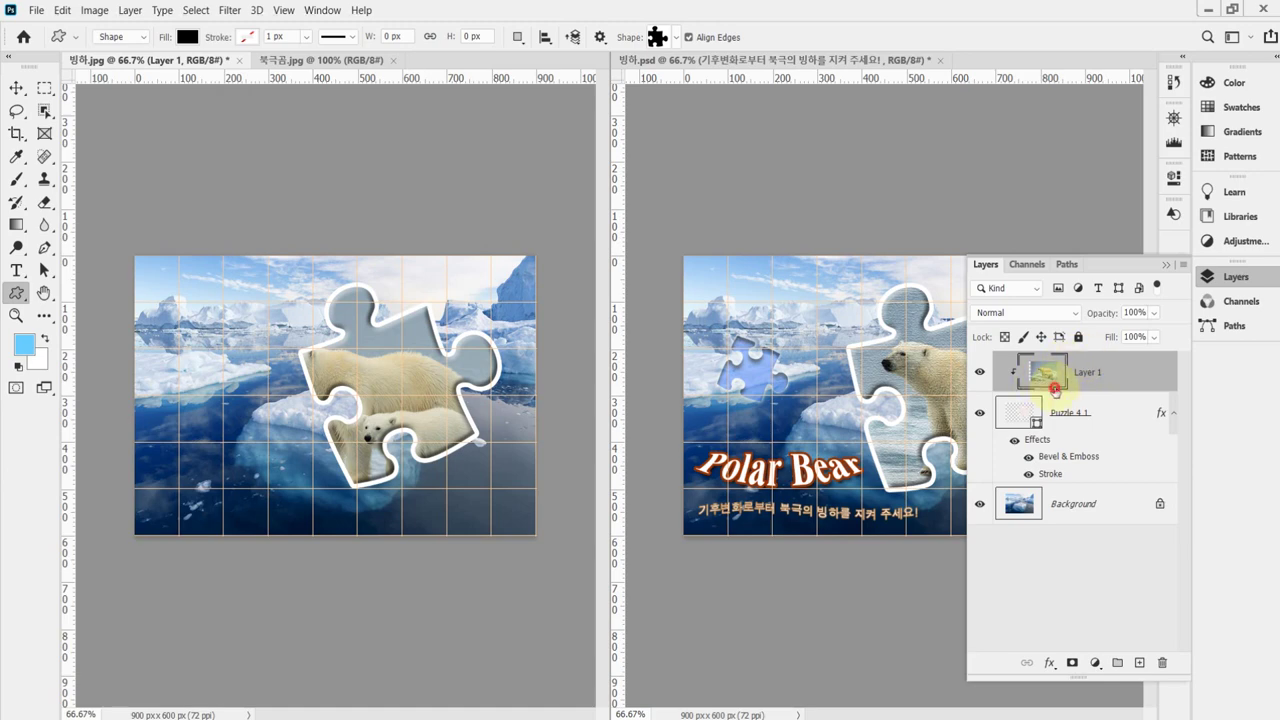
pyautogui.hotkey('ctrl', '+')
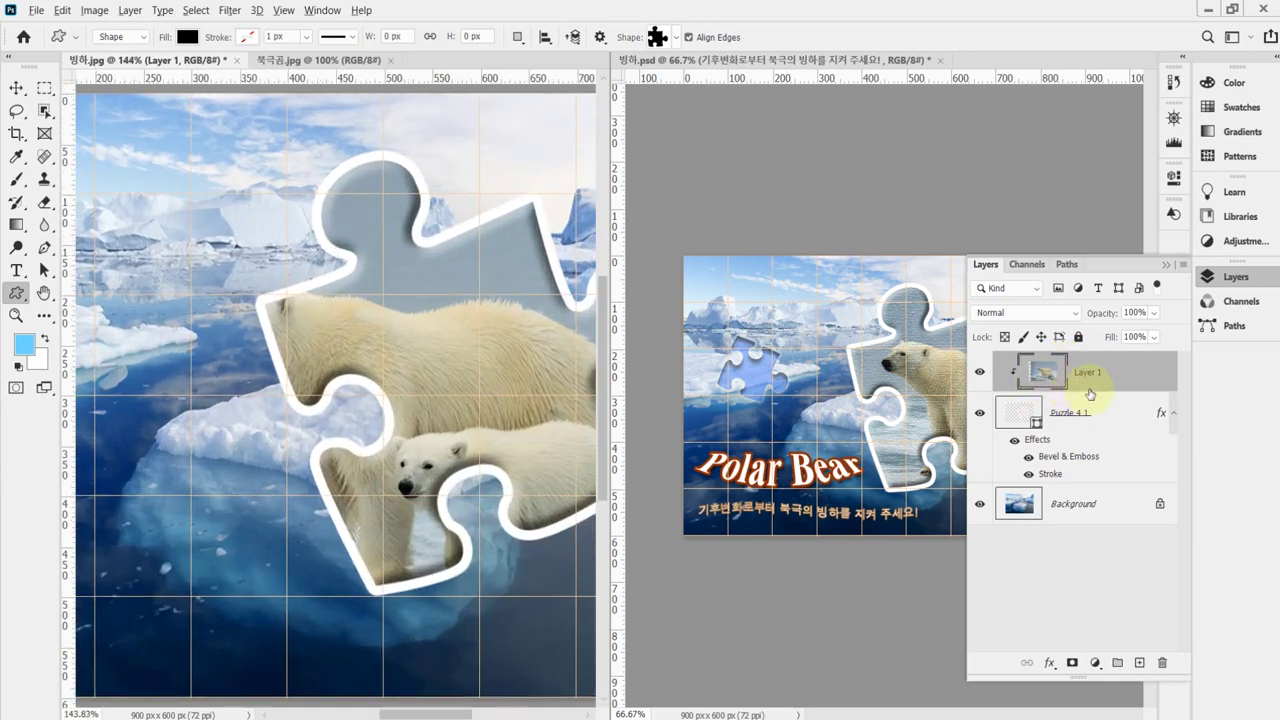
pyautogui.keyDown('alt'); pyautogui.click(1090, 388); pyautogui.keyUp('alt')
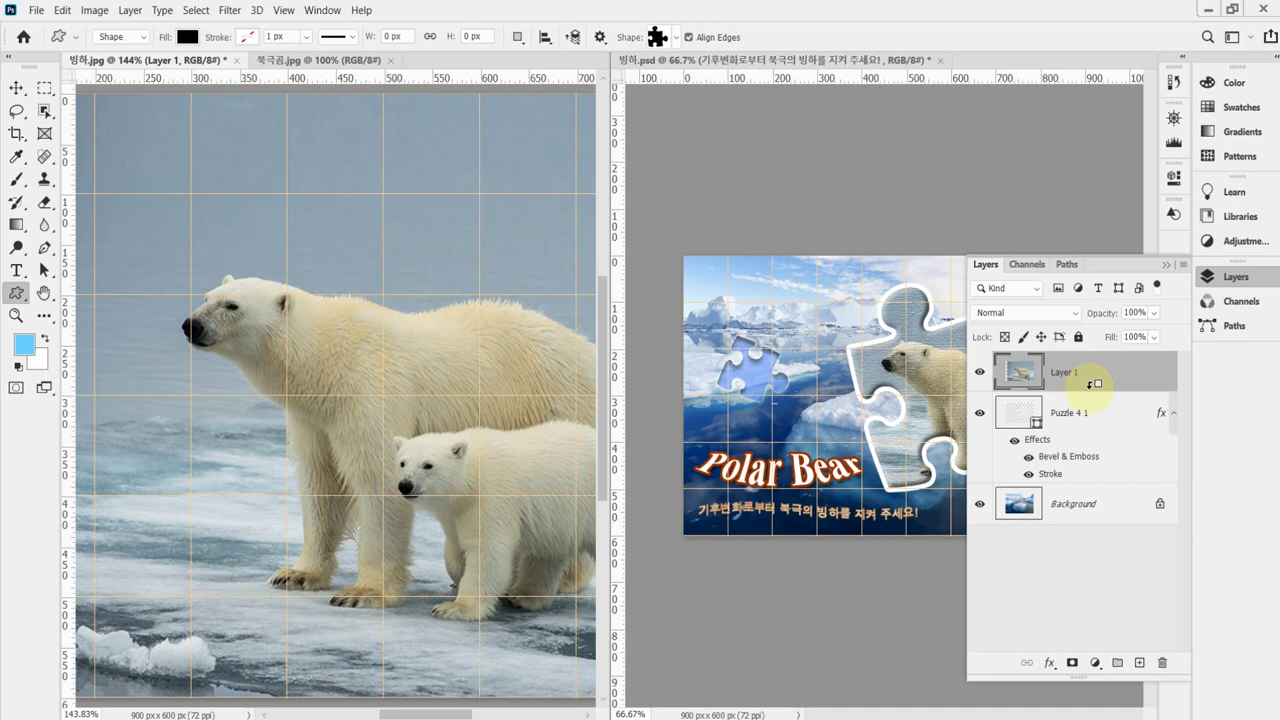
pyautogui.keyDown('alt'); pyautogui.click(1090, 388); pyautogui.keyUp('alt')
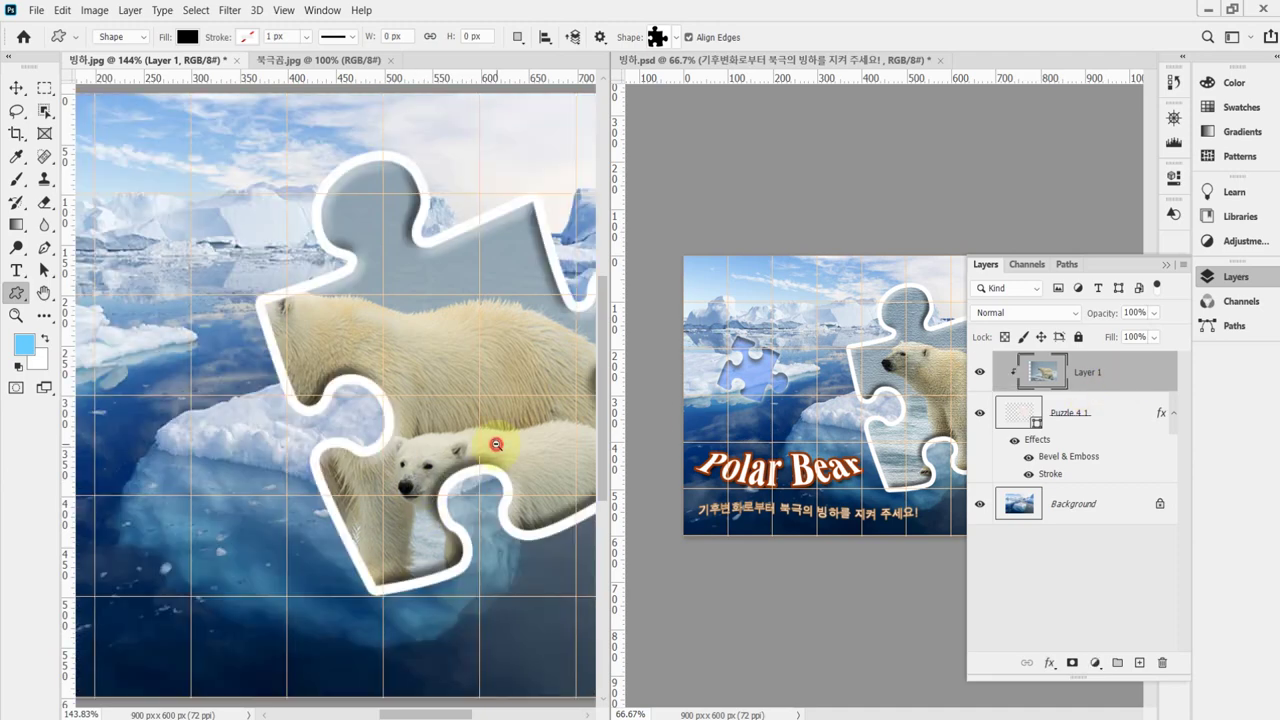
pyautogui.hotkey('ctrl', '-')
pyautogui.hotkey('ctrl', '-')
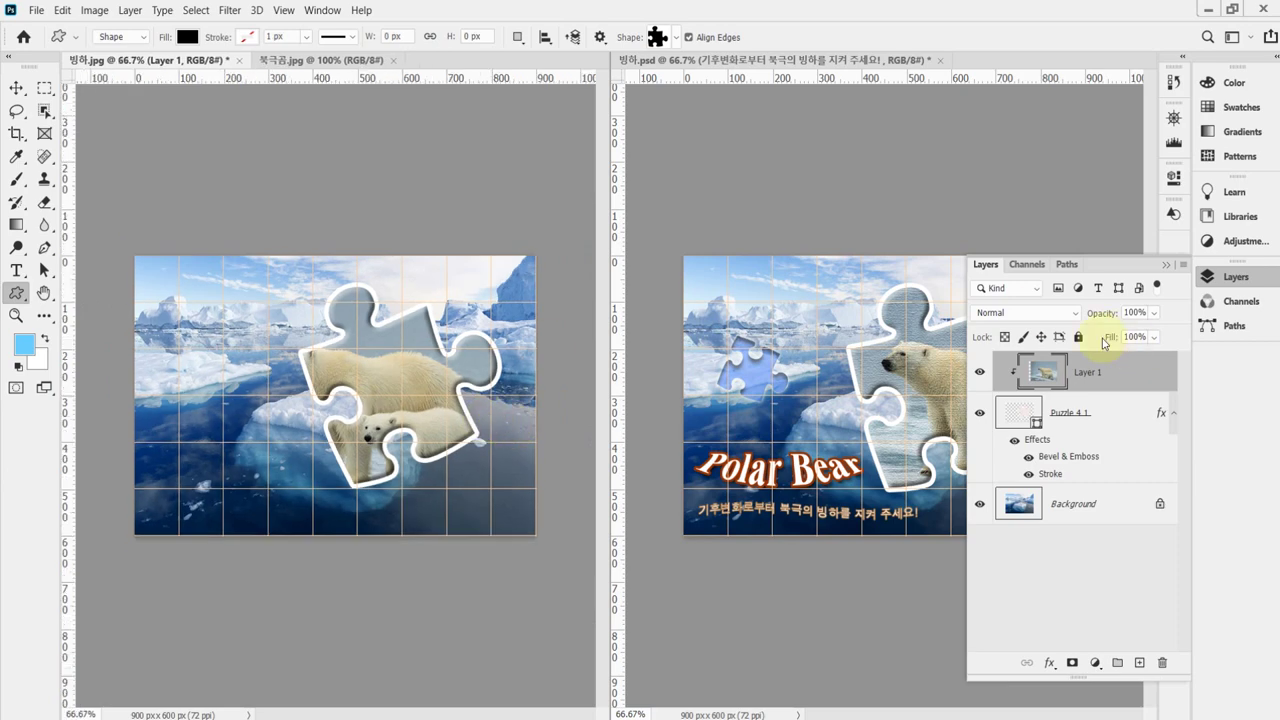
# - Scale the clipped bear photo to about 79% and move it so both bears sit inside the puzzle piece
pyautogui.click(1062, 420)
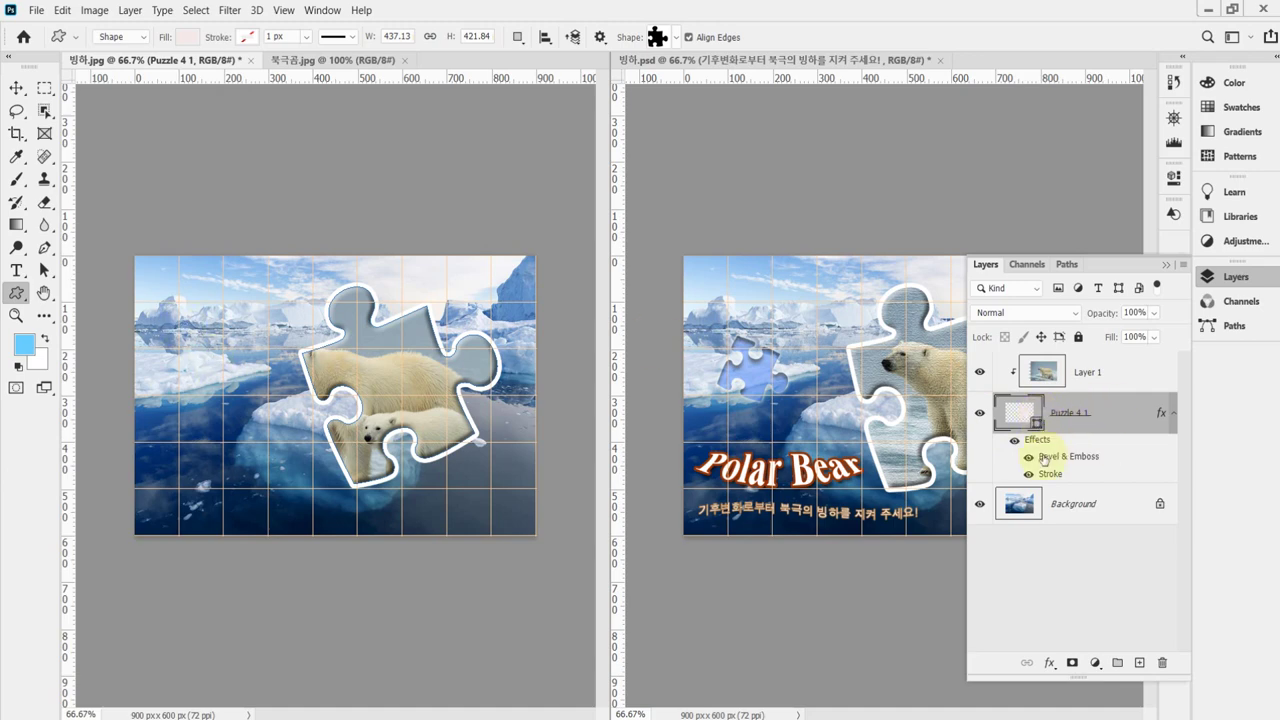
pyautogui.click(1058, 384)
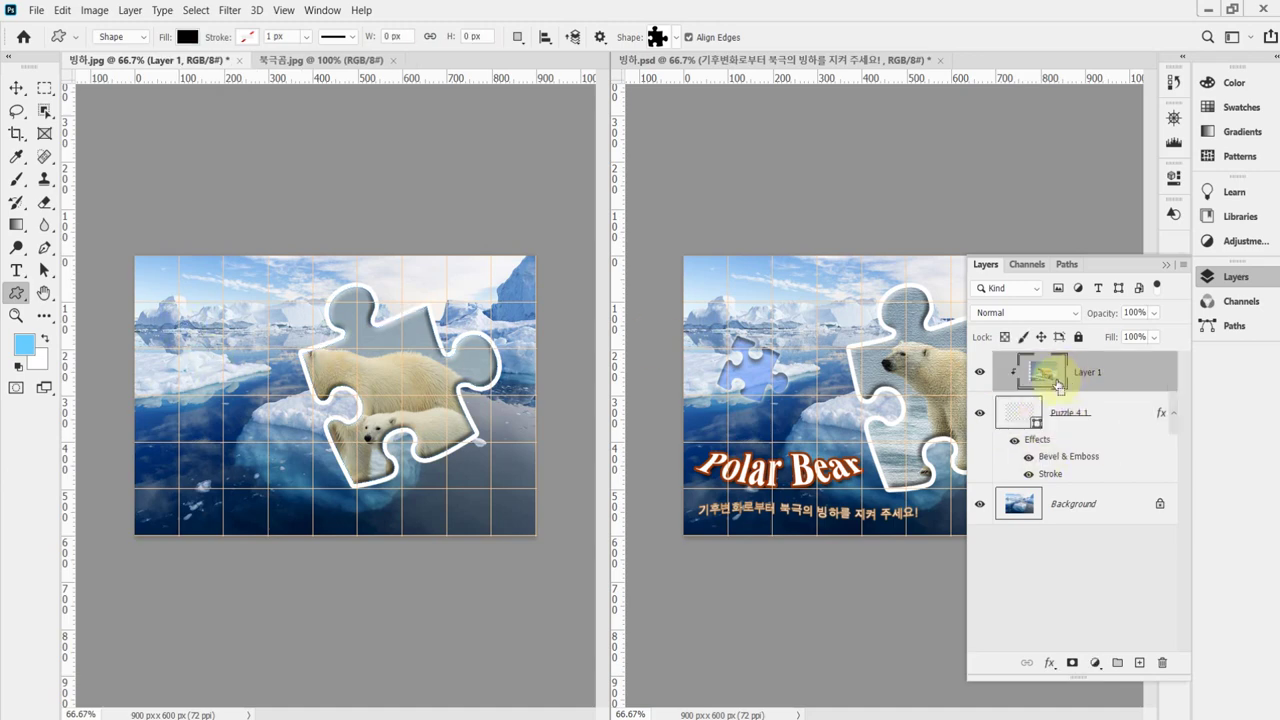
pyautogui.hotkey('ctrl', 't')
pyautogui.moveTo(155, 224); pyautogui.dragTo(236, 264)
pyautogui.moveTo(420, 363); pyautogui.dragTo(430, 336)
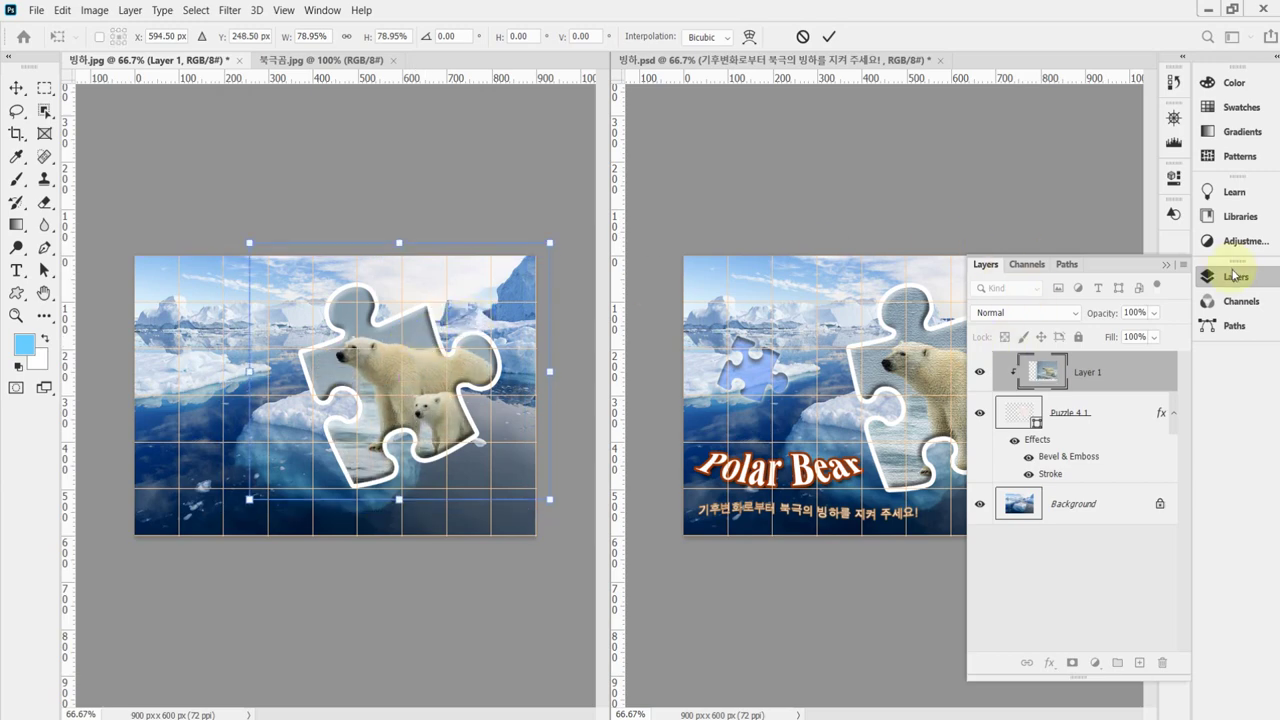
pyautogui.click(1234, 276)
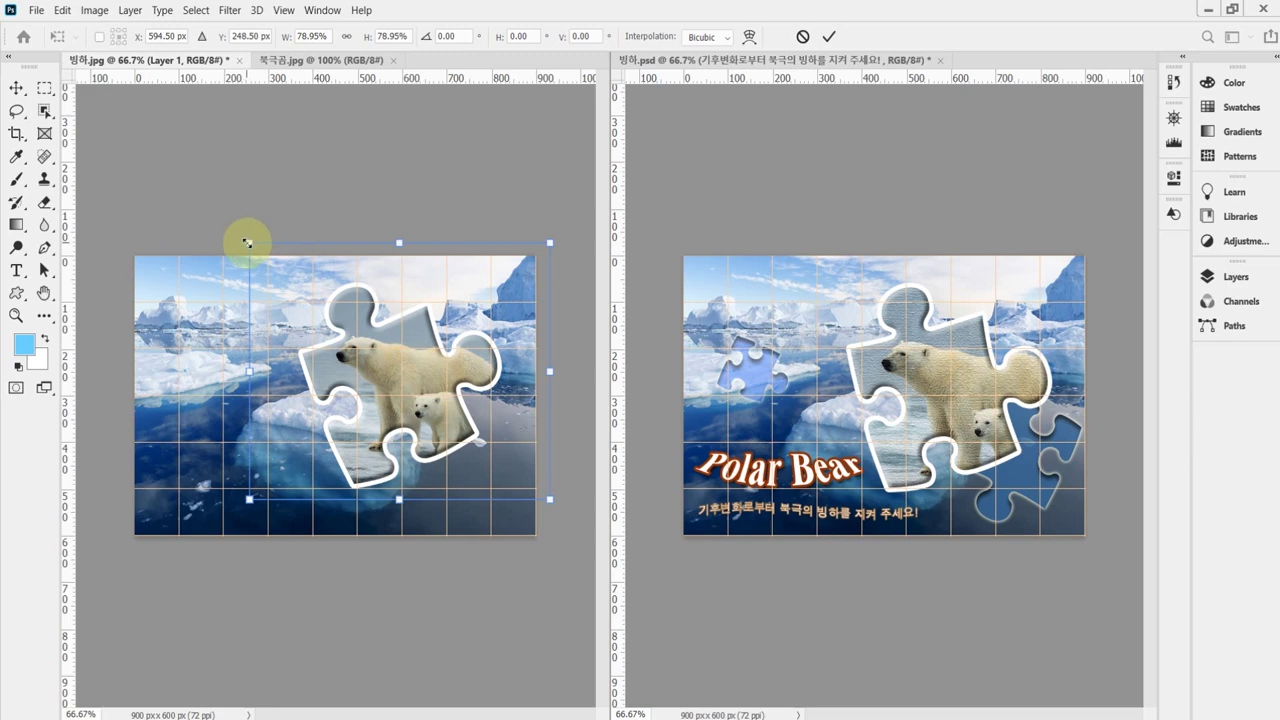
# - Enlarge the bear photo to about 88.65%, reposition both bears within the puzzle piece at X 621 px, Y 242.5 px, and commit the transform
pyautogui.moveTo(247, 242); pyautogui.dragTo(237, 233)
pyautogui.moveTo(422, 366); pyautogui.dragTo(446, 379)
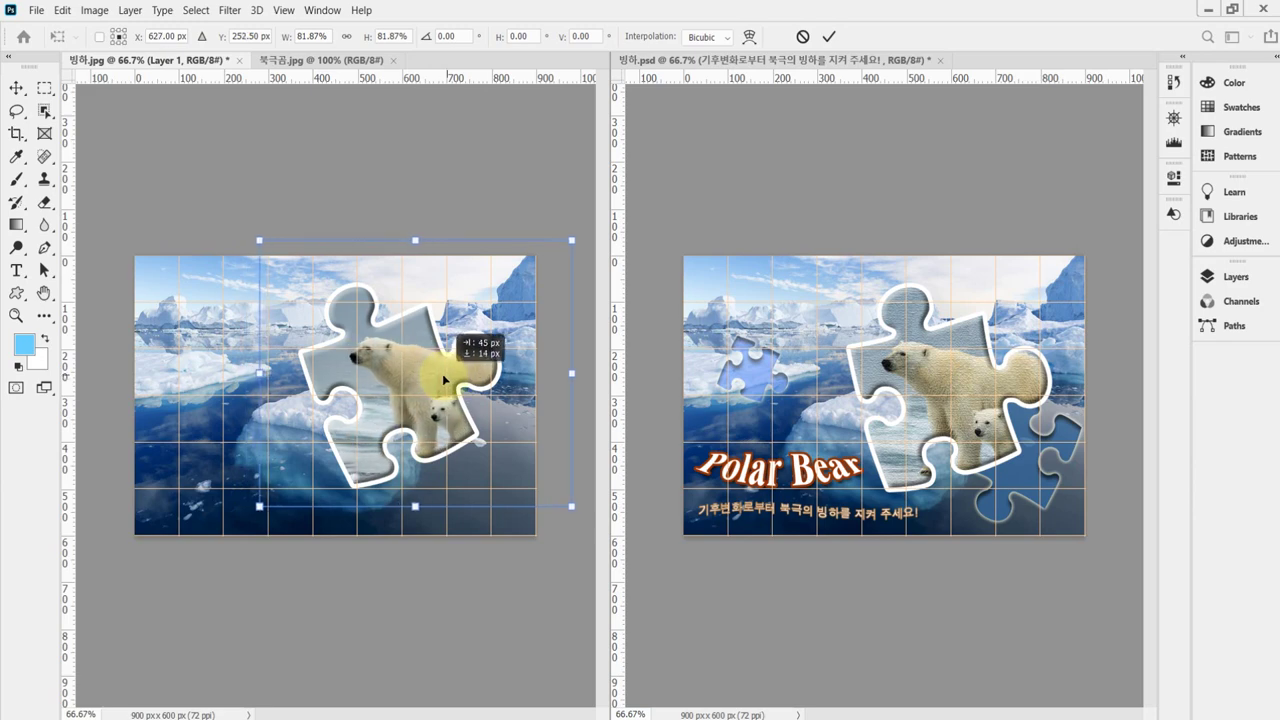
pyautogui.moveTo(260, 238); pyautogui.dragTo(245, 229)
pyautogui.moveTo(440, 384); pyautogui.dragTo(433, 393)
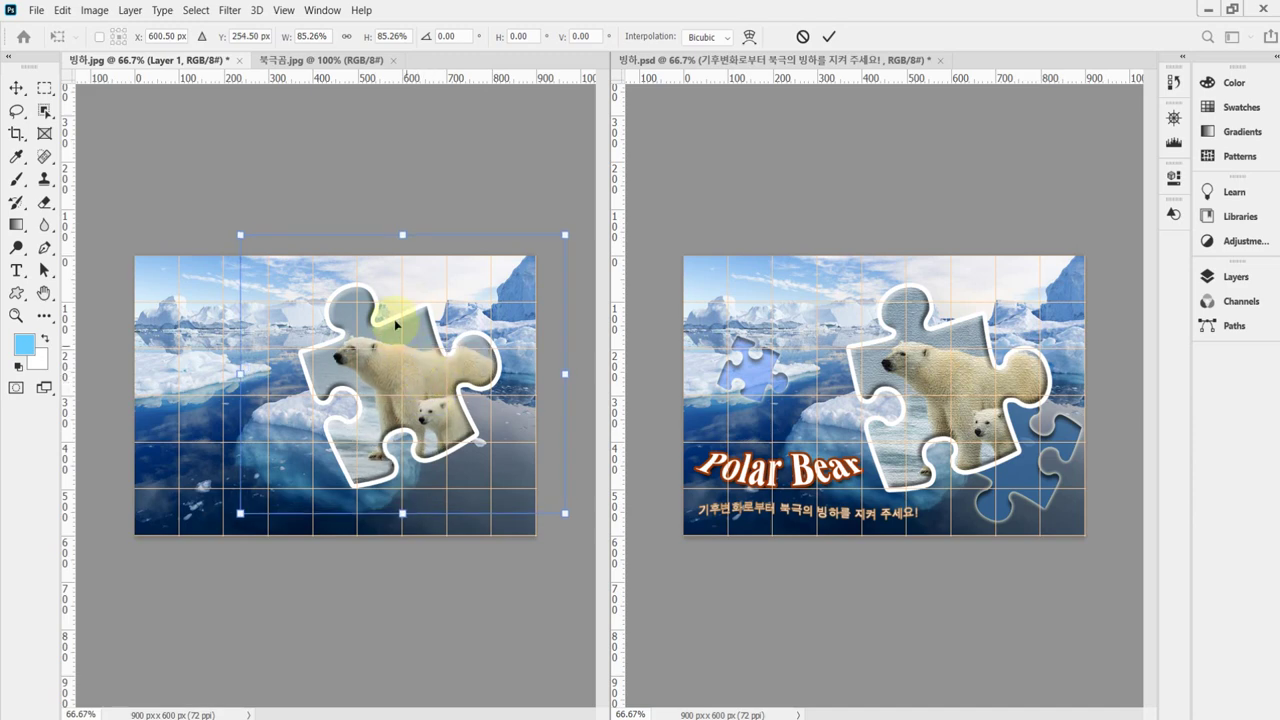
pyautogui.moveTo(565, 234); pyautogui.dragTo(571, 207)
pyautogui.moveTo(406, 372); pyautogui.dragTo(422, 381)
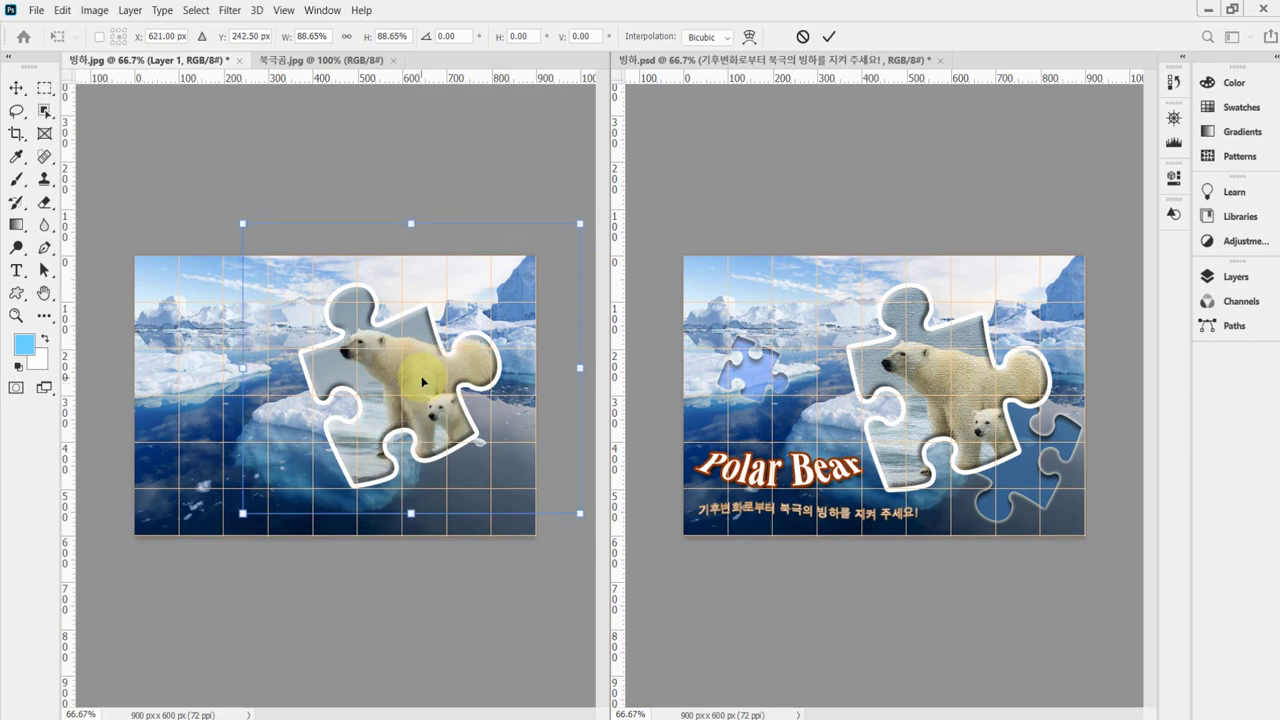
pyautogui.click(688, 272)
pyautogui.press('u')
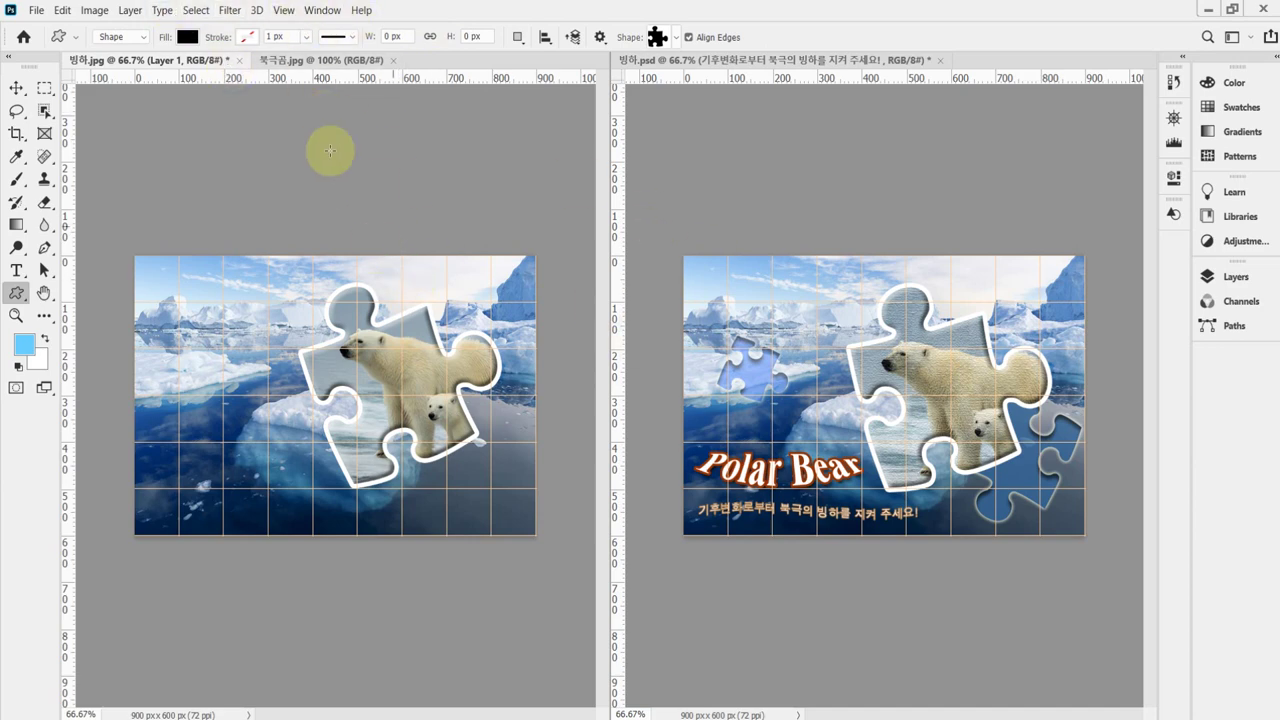
# - Apply the Filter Gallery's Texturizer to the bear photo with Canvas texture, 100% scaling, relief 4 and light from the top
pyautogui.click(284, 10)
pyautogui.moveTo(220, 17)
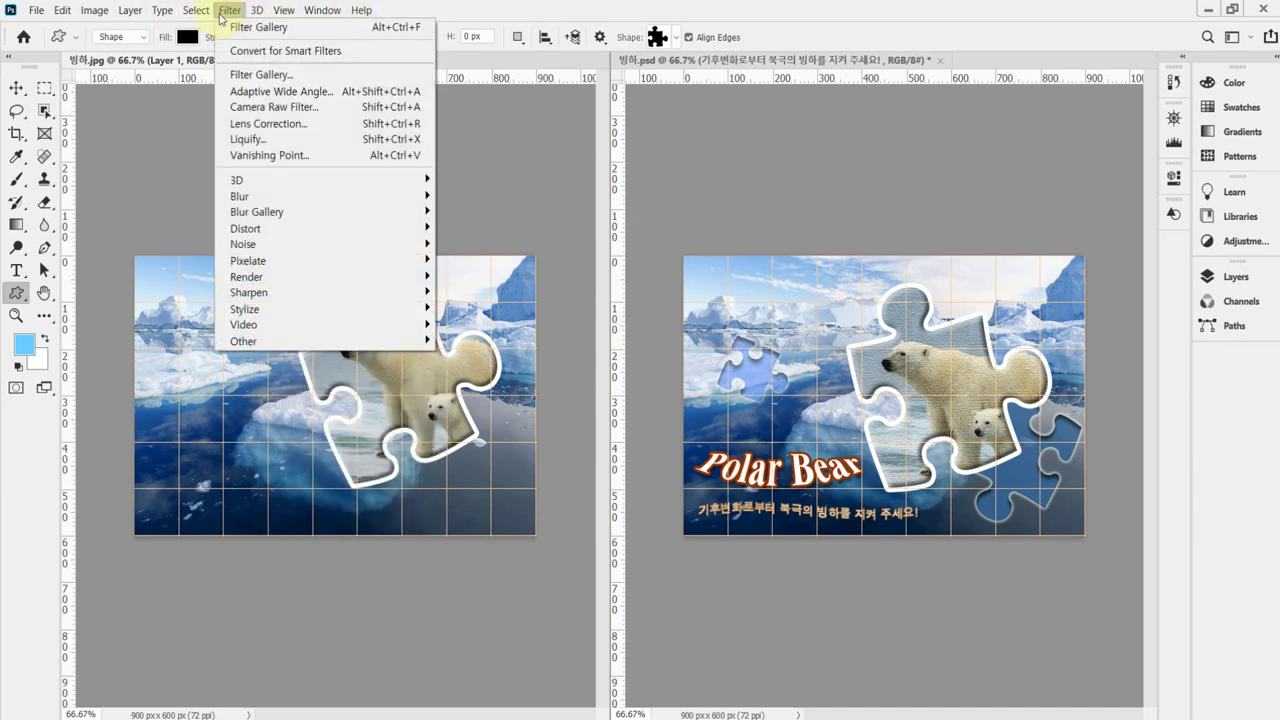
pyautogui.click(243, 77)
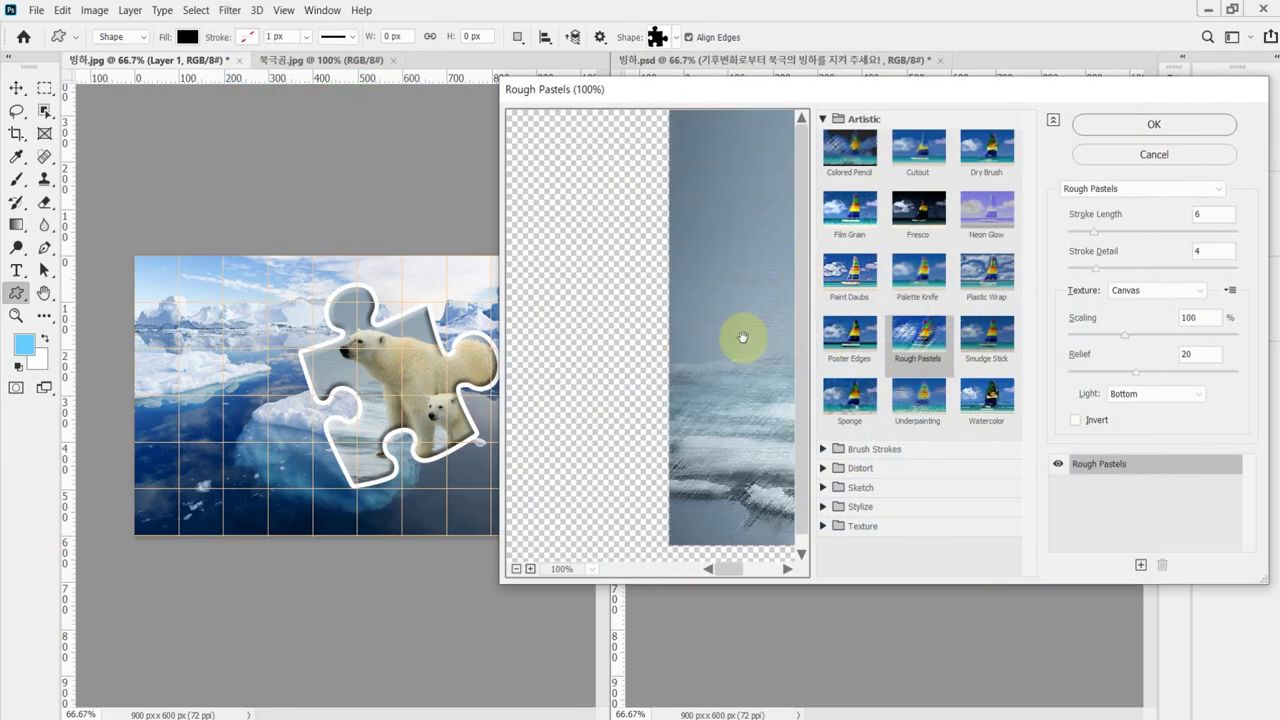
pyautogui.moveTo(737, 337); pyautogui.dragTo(513, 304)
pyautogui.click(822, 118)
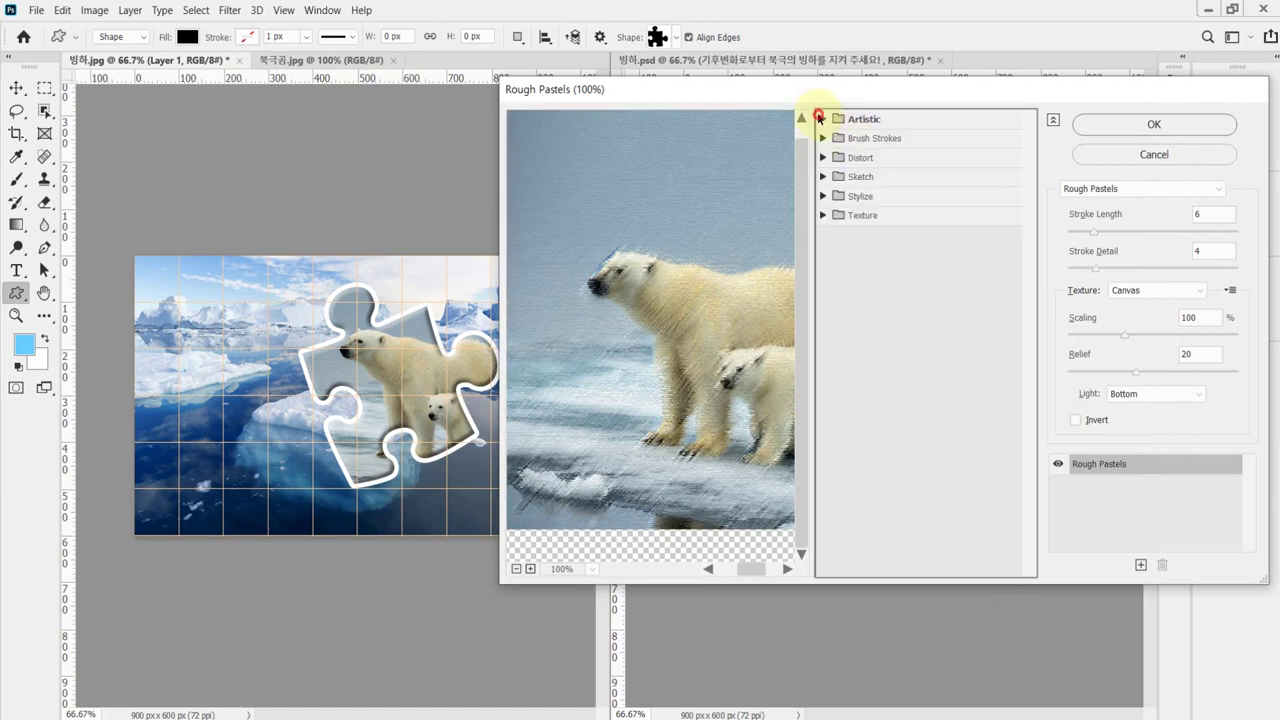
pyautogui.click(821, 215)
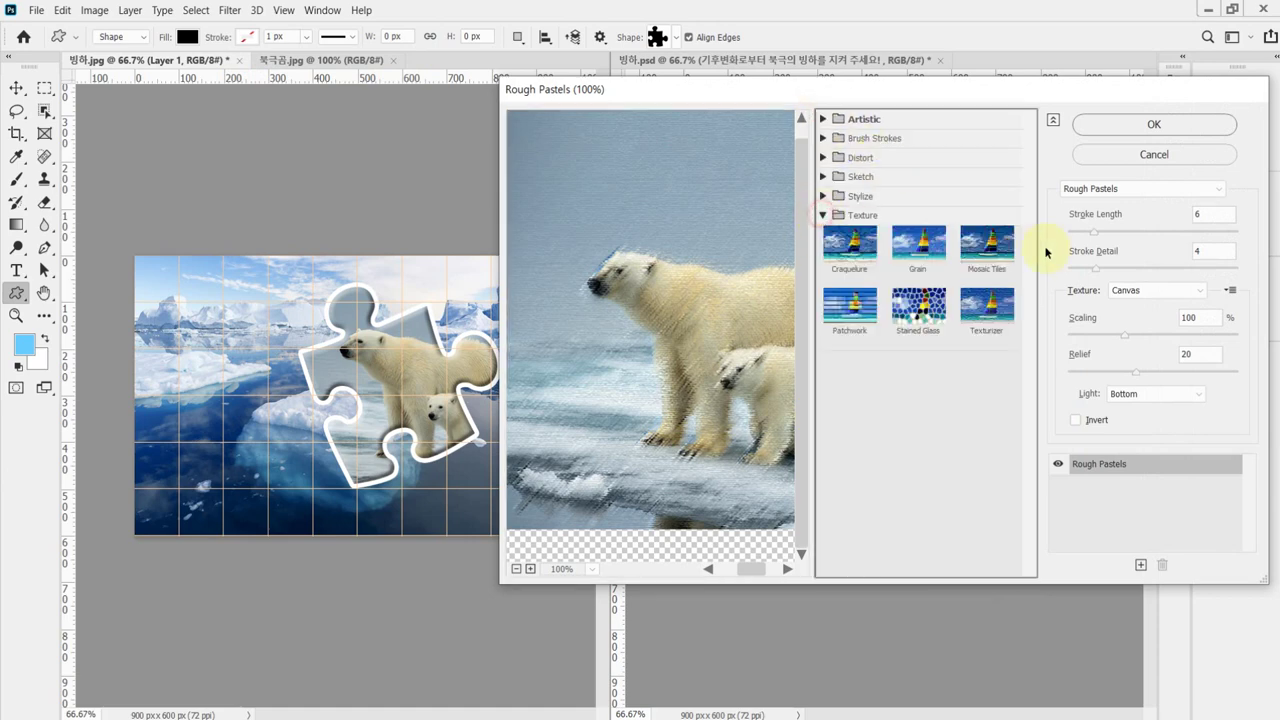
pyautogui.click(980, 303)
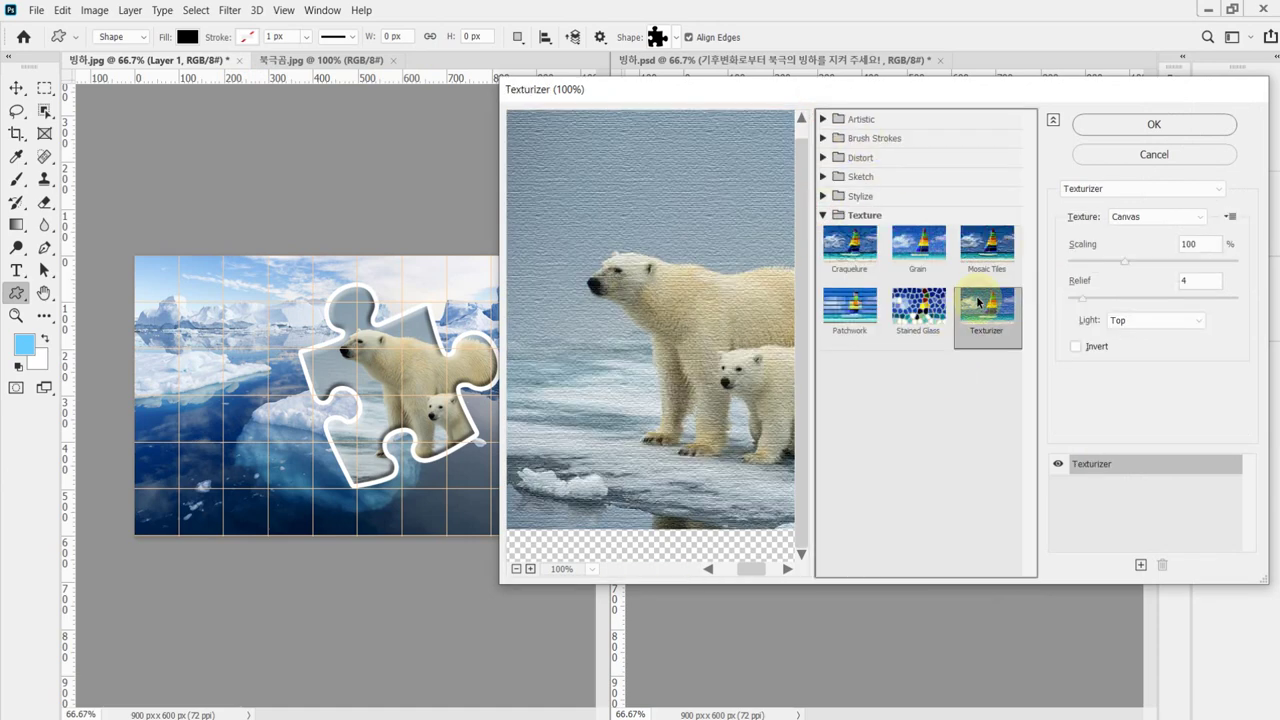
pyautogui.click(752, 316)
pyautogui.moveTo(752, 316); pyautogui.dragTo(677, 297)
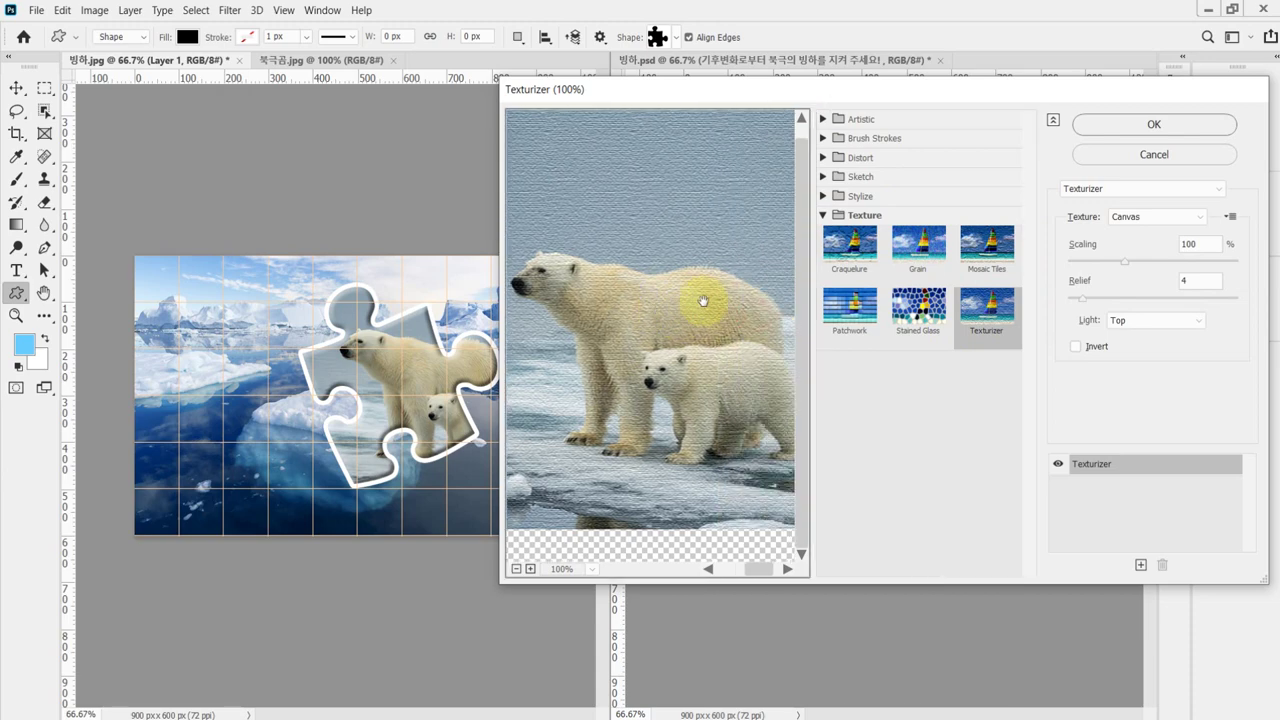
pyautogui.click(1145, 128)
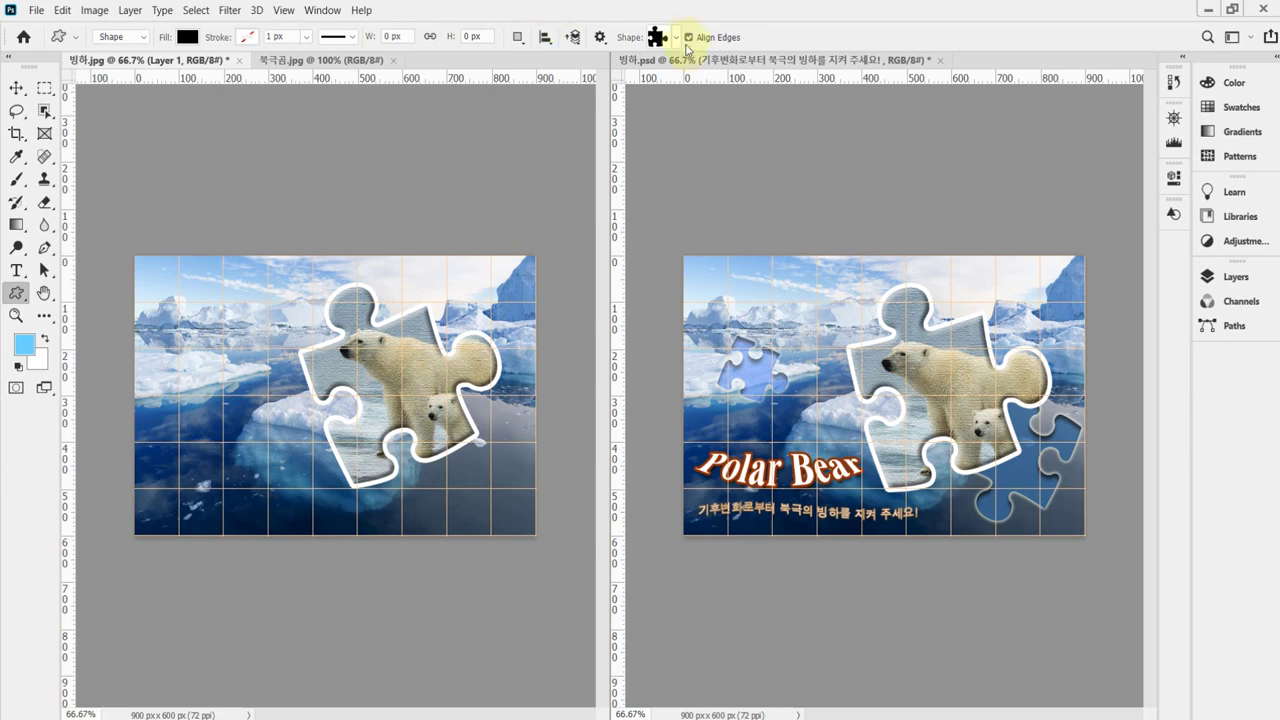
# - Draw a Puzzle 3 custom shape over the poster's lower-right area, beside the bear puzzle piece
pyautogui.click(677, 38)
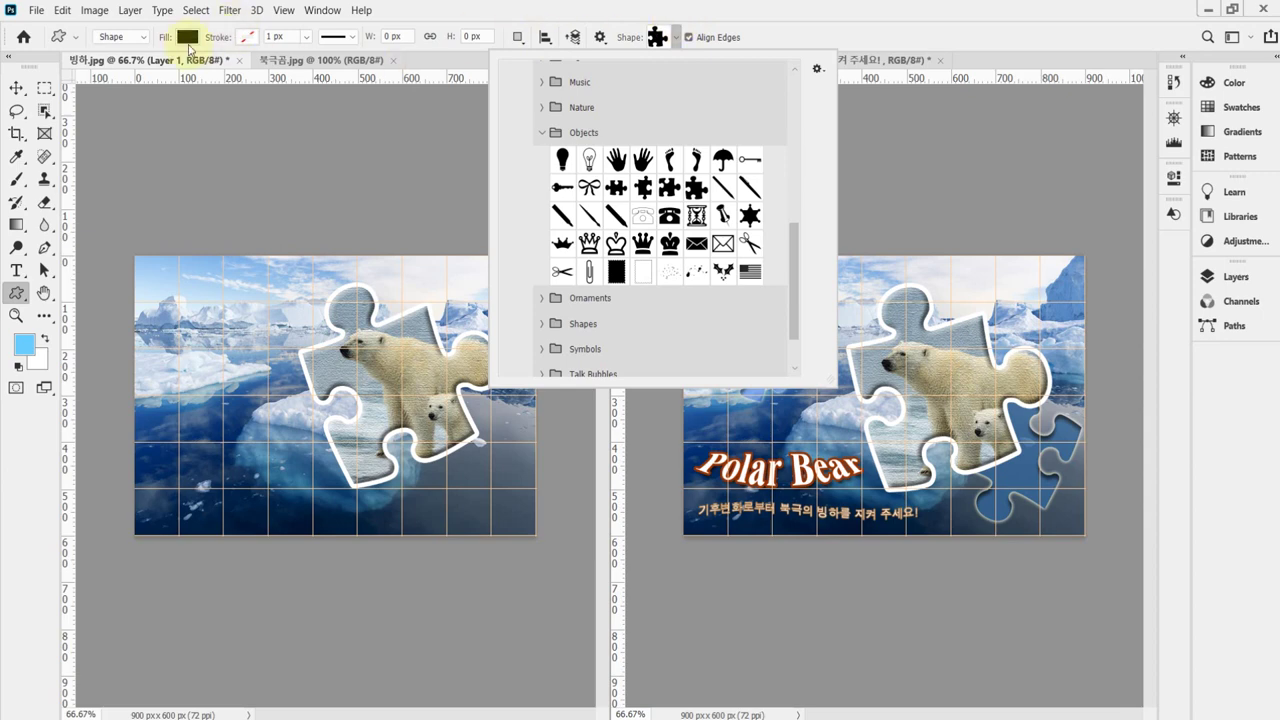
pyautogui.click(669, 192)
pyautogui.click(732, 38)
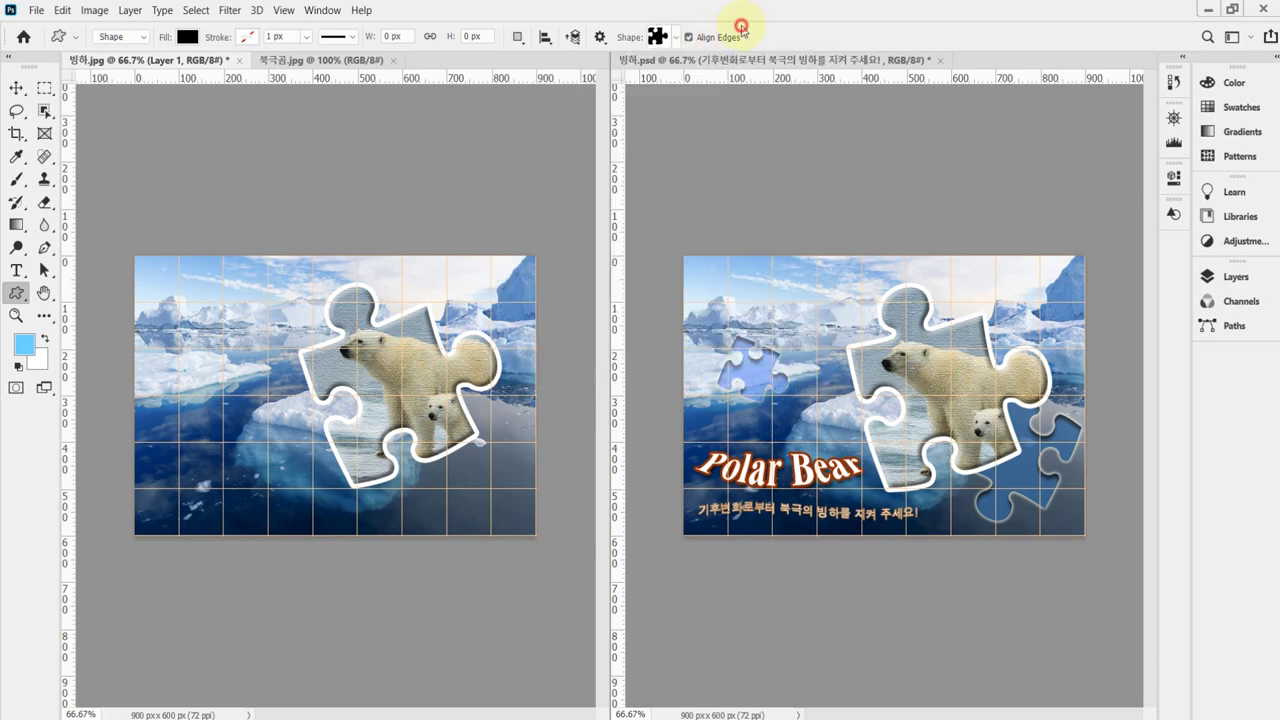
pyautogui.moveTo(372, 408); pyautogui.dragTo(480, 466)
# - Rotate the new Puzzle 3 shape by about 119°, resize it to about 271 × 289 px in the poster's lower-right corner, and commit the transform
pyautogui.hotkey('ctrl', 't')
pyautogui.moveTo(540, 383); pyautogui.dragTo(494, 528)
pyautogui.moveTo(480, 470); pyautogui.dragTo(483, 471)
pyautogui.moveTo(483, 470); pyautogui.dragTo(483, 385)
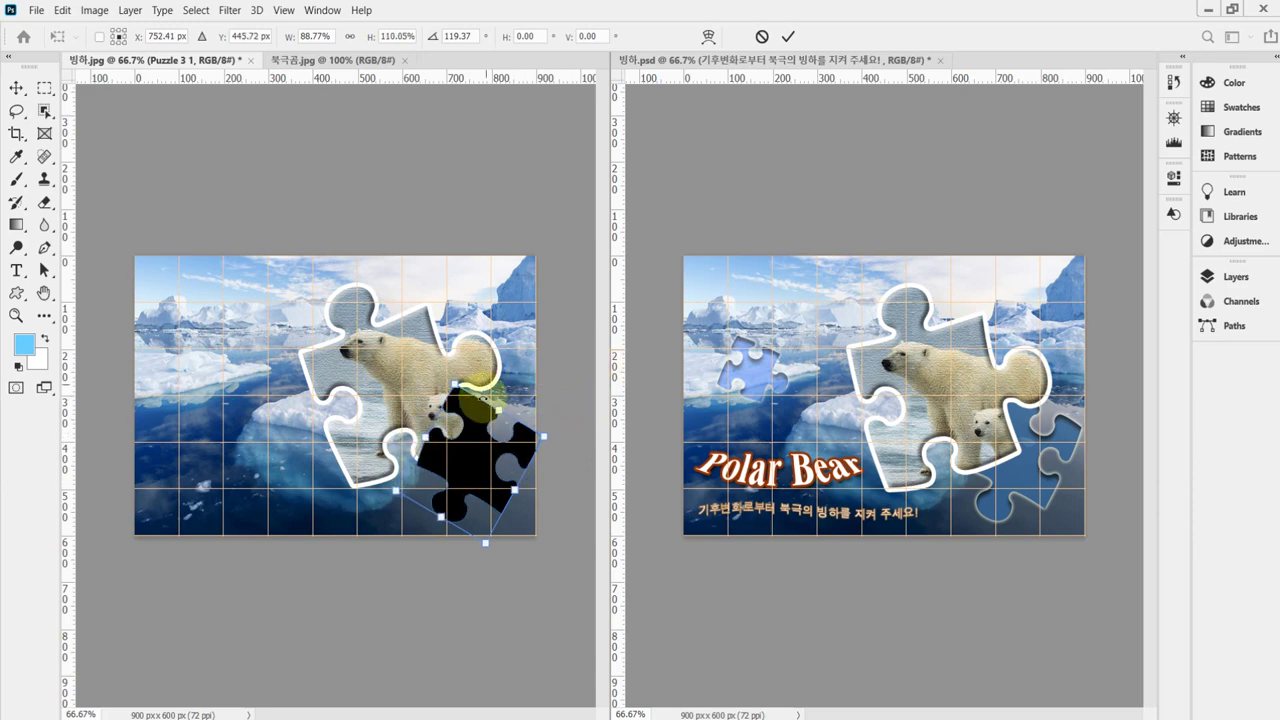
pyautogui.moveTo(543, 436); pyautogui.dragTo(536, 440)
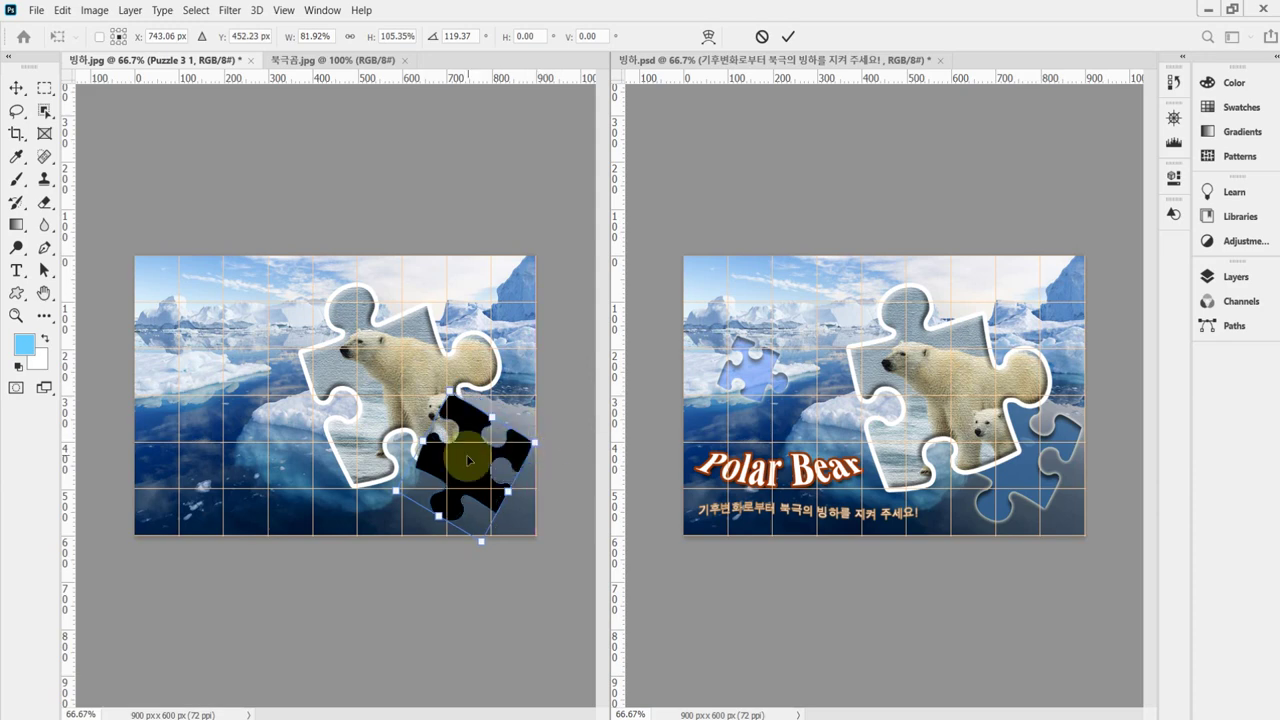
pyautogui.moveTo(492, 403); pyautogui.dragTo(497, 397)
pyautogui.press('Return')
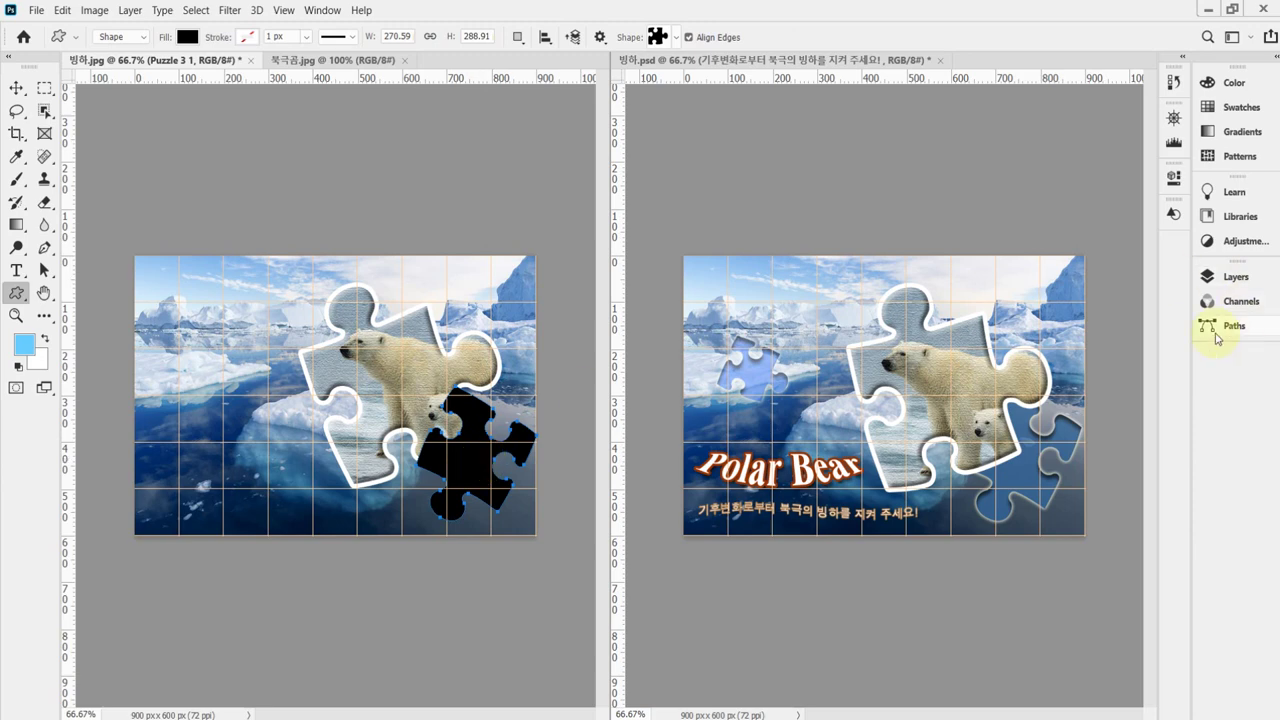
# - Change the lower-right puzzle shape's fill colour to #369
pyautogui.click(1222, 276)
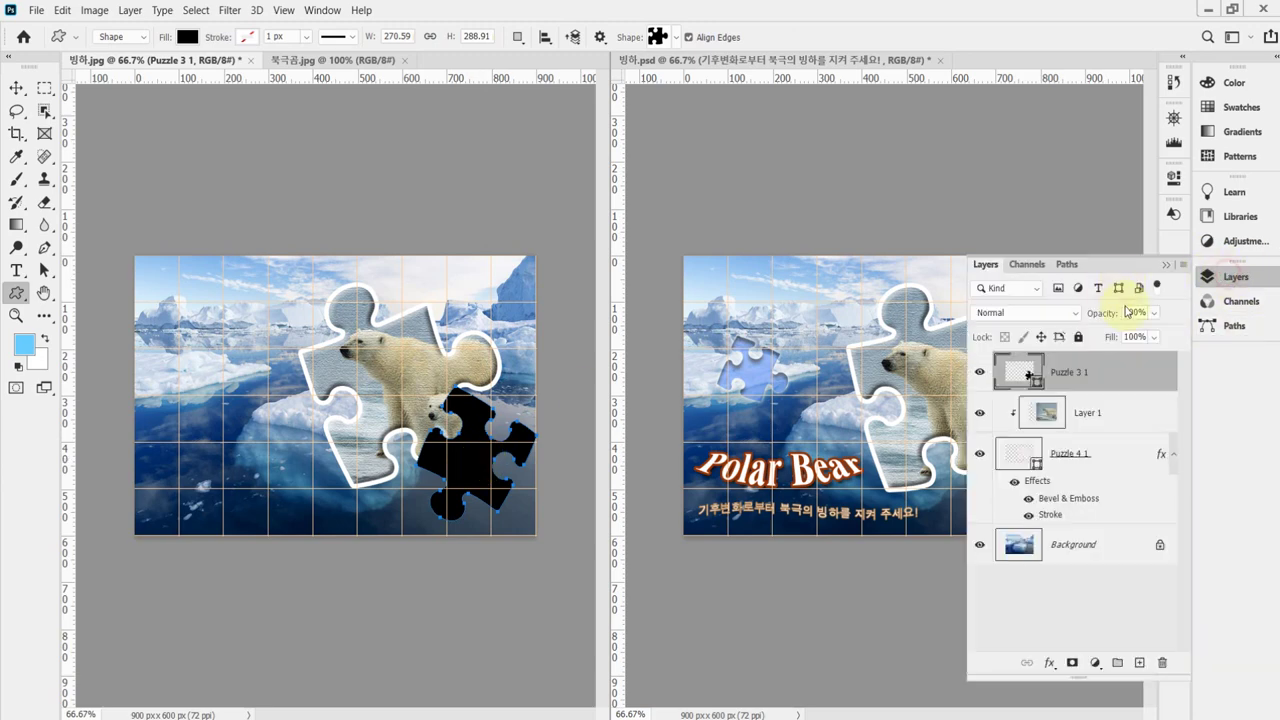
pyautogui.doubleClick(1028, 375)
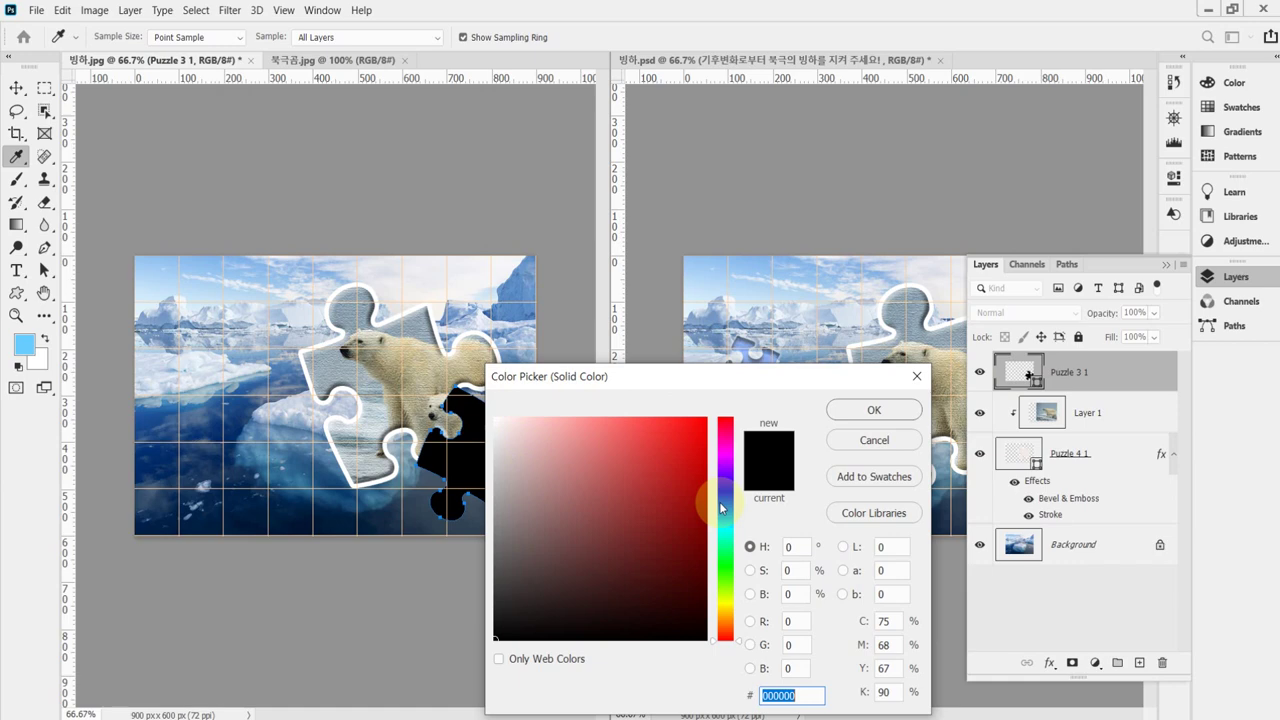
pyautogui.write('369')
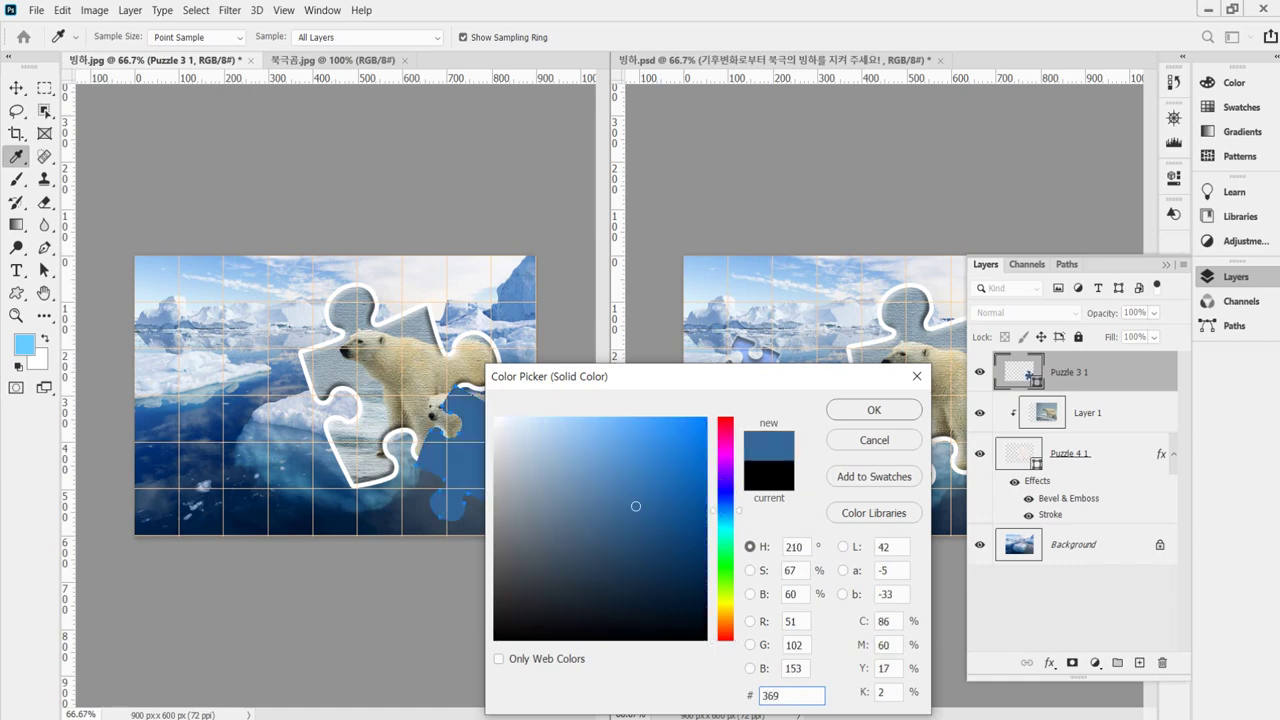
pyautogui.press('Return')
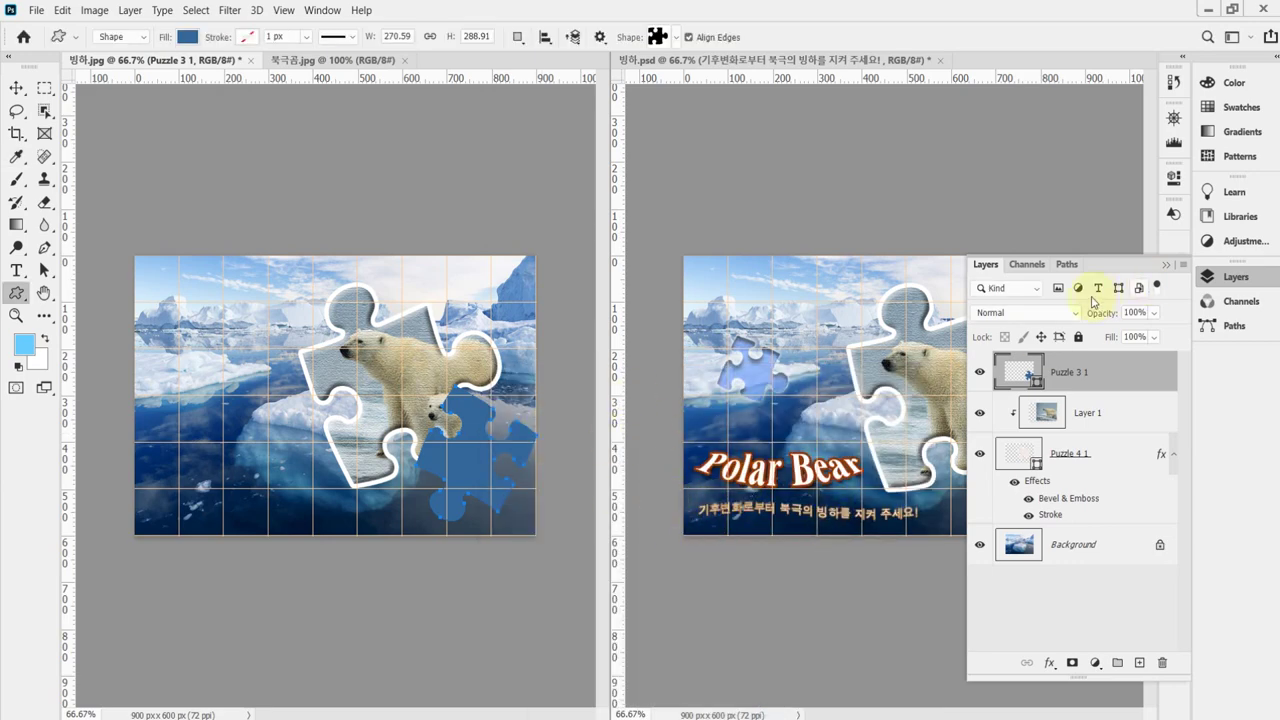
# - Move the Puzzle 3 1 layer below the Puzzle 4 1 layer so it sits directly above the Background
pyautogui.click(1215, 282)
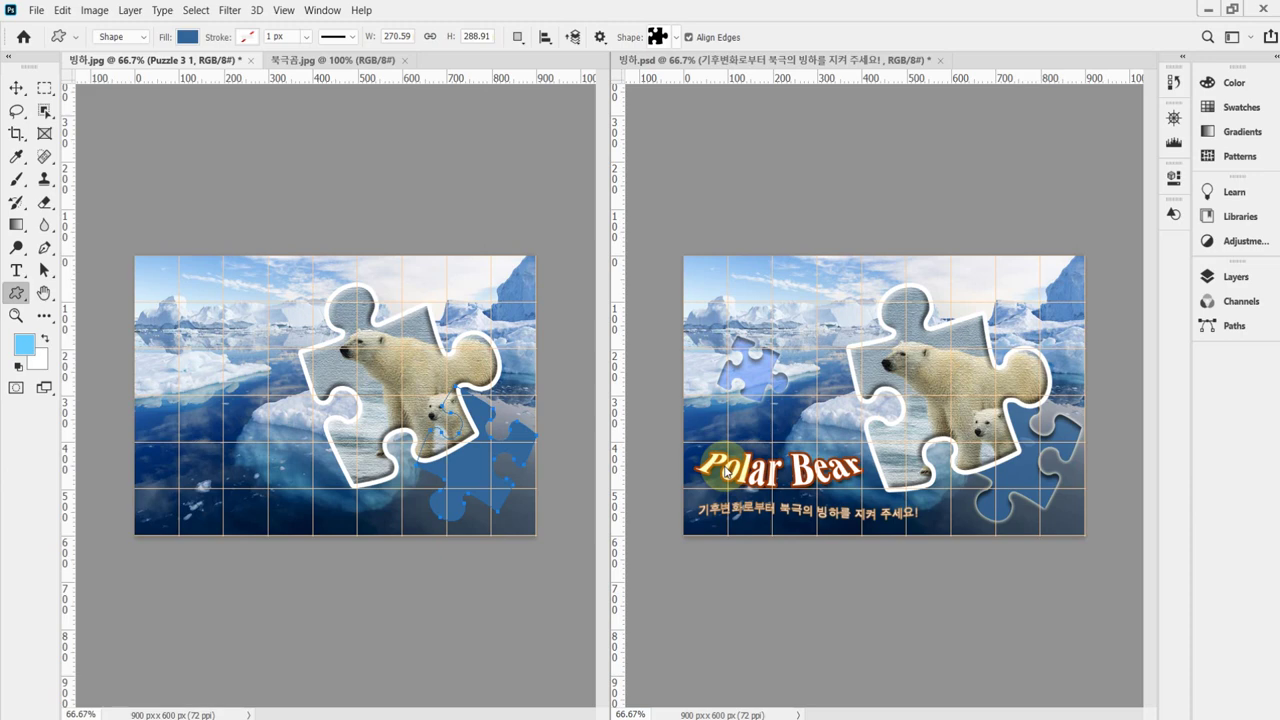
pyautogui.click(1236, 276)
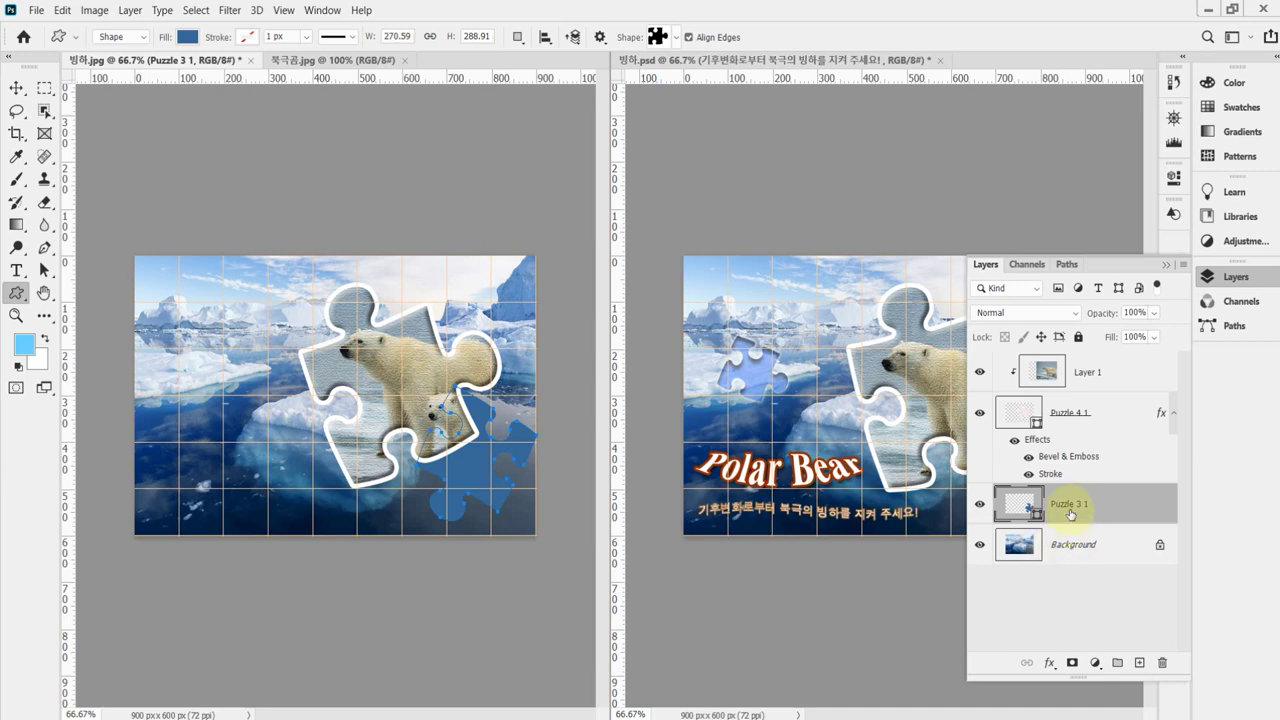
pyautogui.click(1257, 287)
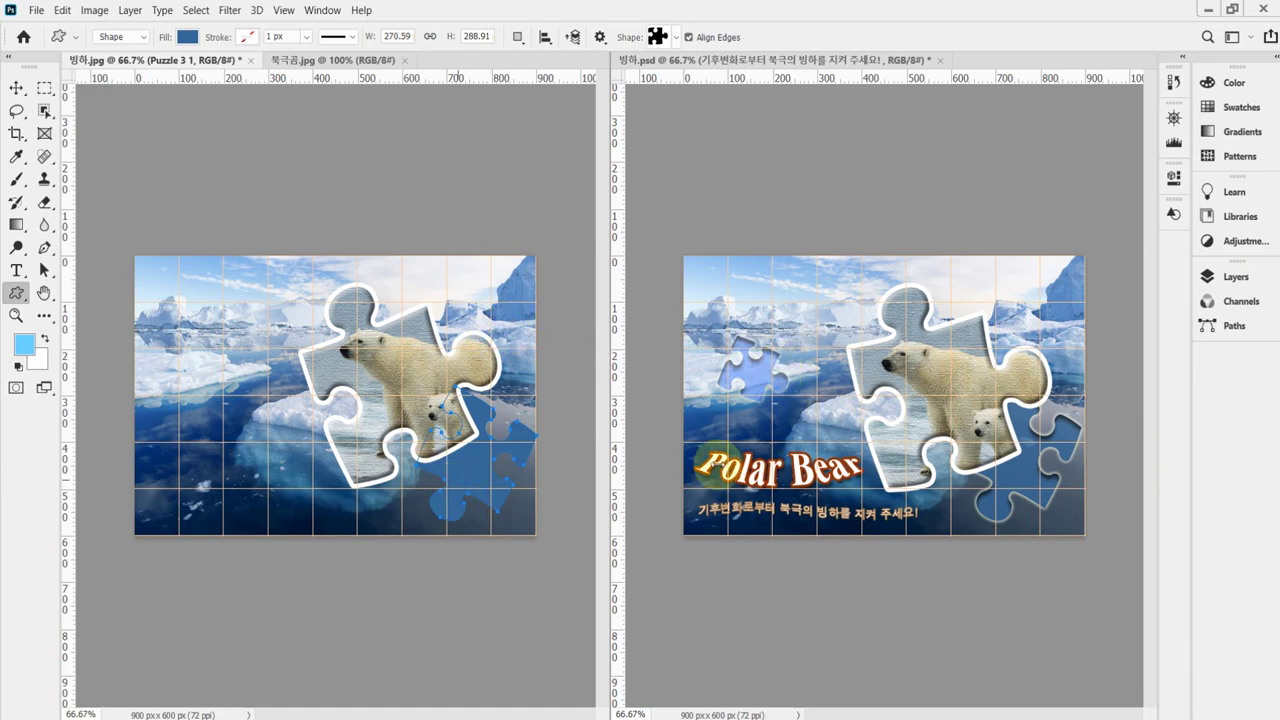
# - Add an Inner Shadow to the Puzzle 3 1 layer with 75% opacity, Use Global Light off and a 90° angle
pyautogui.click(1209, 277)
pyautogui.click(1049, 664)
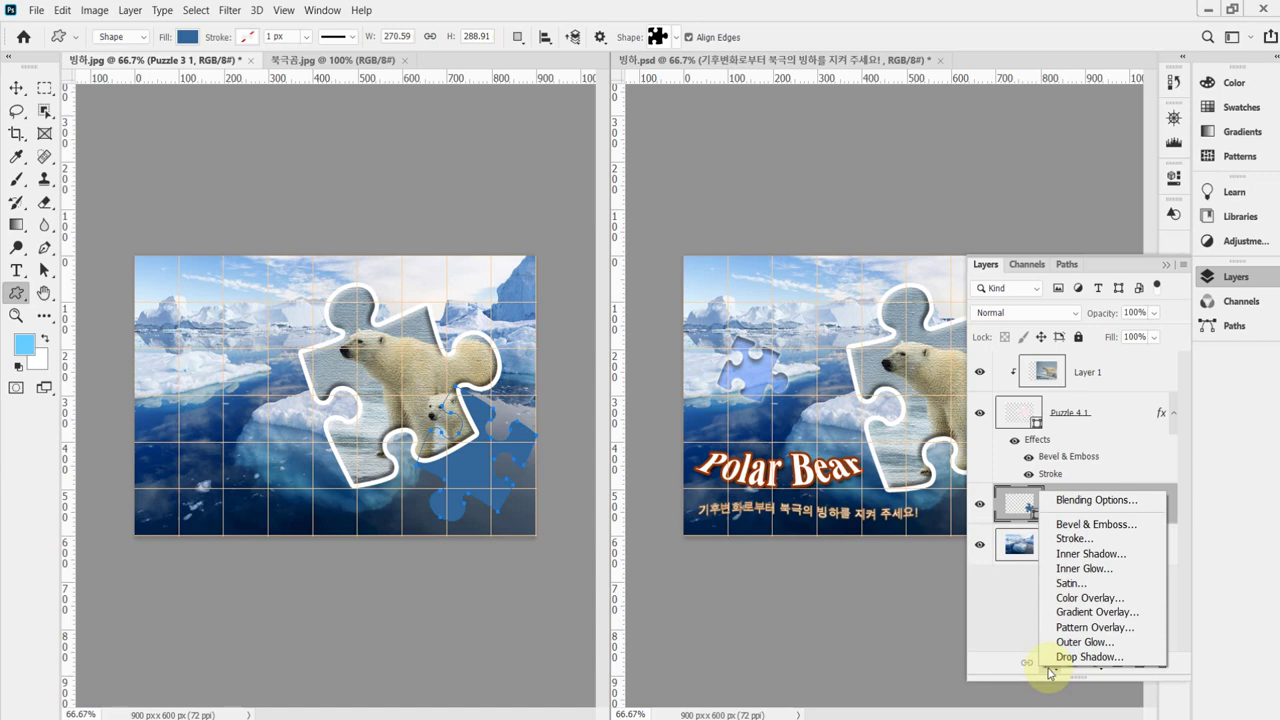
pyautogui.click(1142, 555)
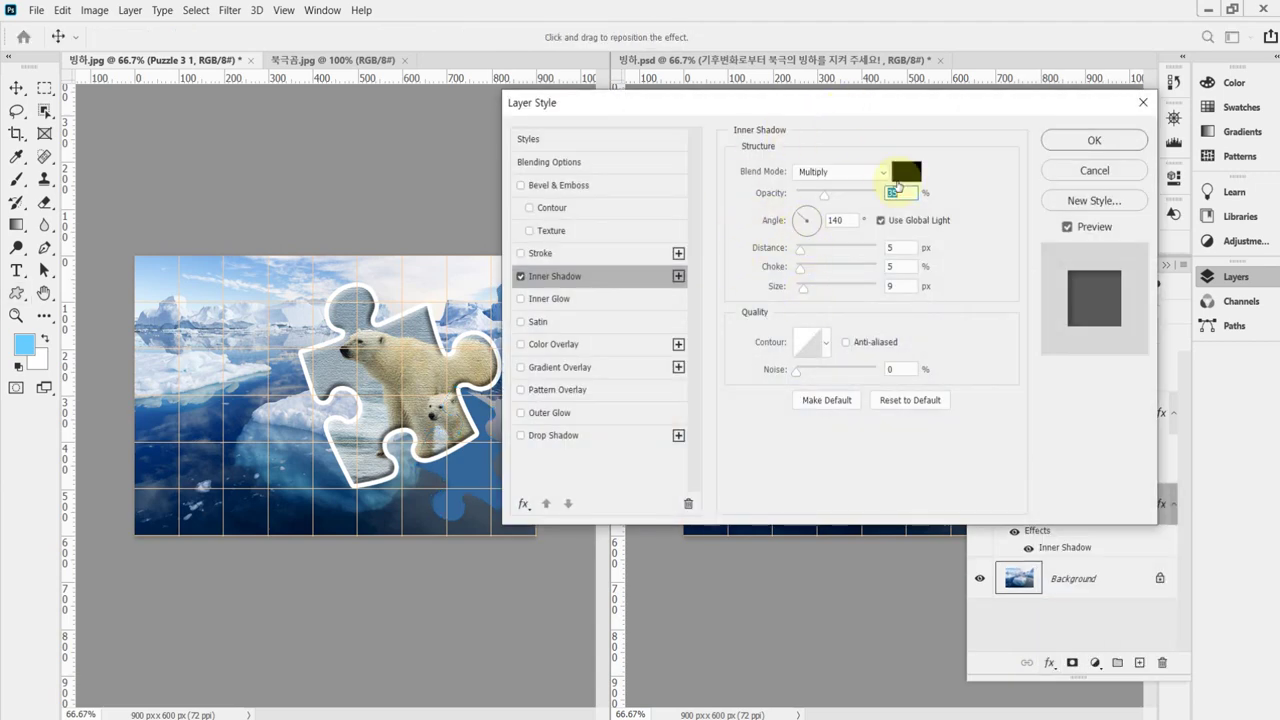
pyautogui.write('75')
pyautogui.click(831, 213)
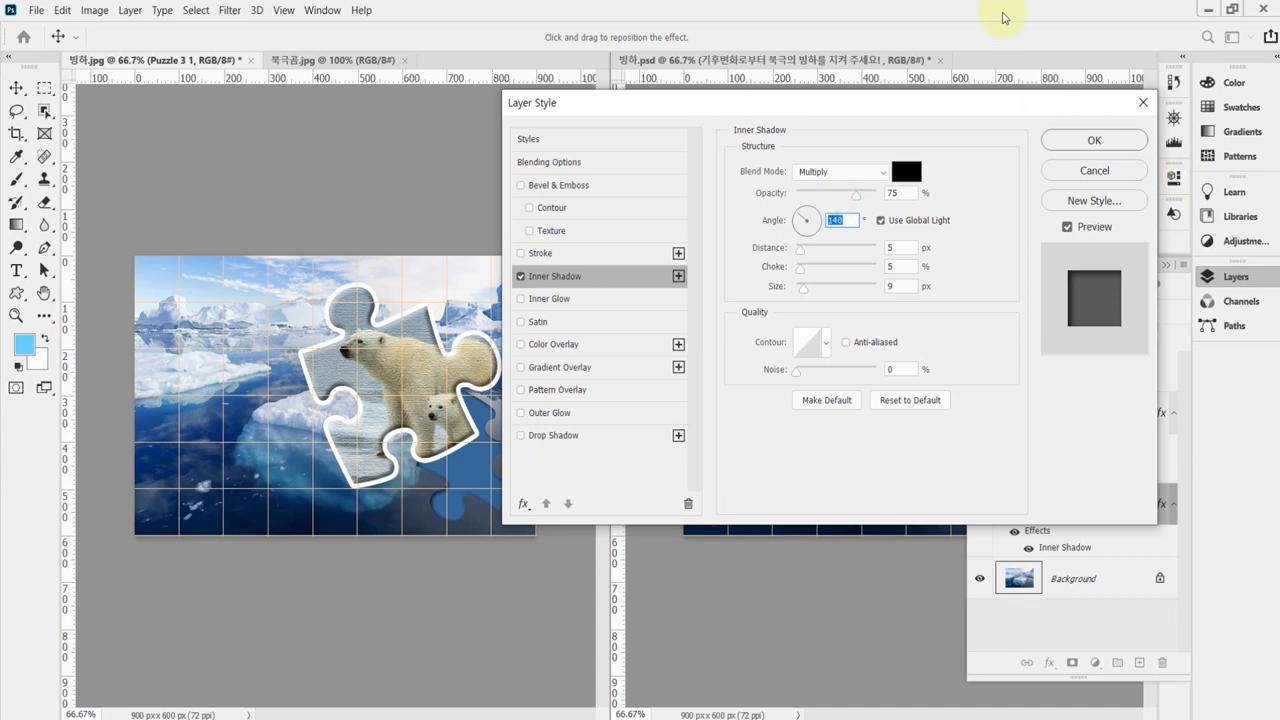
pyautogui.click(916, 222)
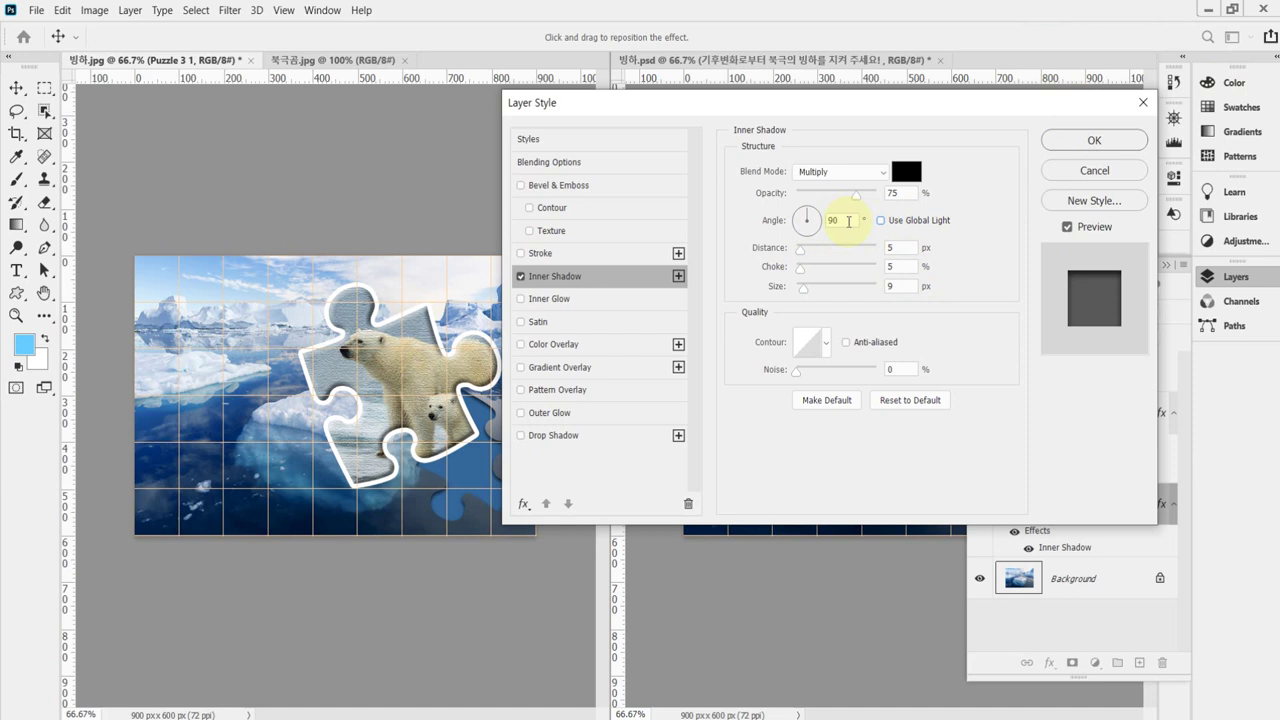
# - Set the Inner Shadow's distance to 9 px, choke to 0% and size to 9 px
pyautogui.click(903, 247)
pyautogui.write('9')
pyautogui.press('Tab')
pyautogui.write('0')
pyautogui.press('Tab')
pyautogui.write('9')
pyautogui.click(828, 254)
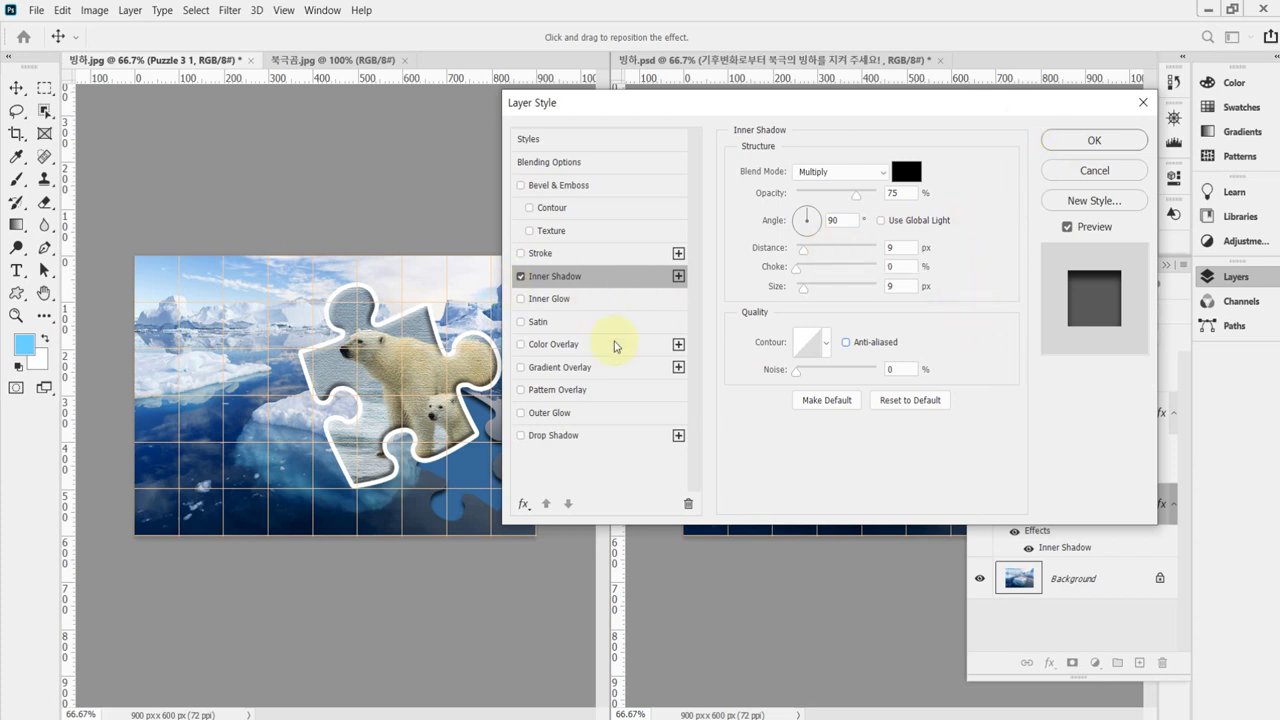
# - Add an Outer Glow to the same puzzle shape with 10% spread and 10 px size, and apply the layer style
pyautogui.click(566, 413)
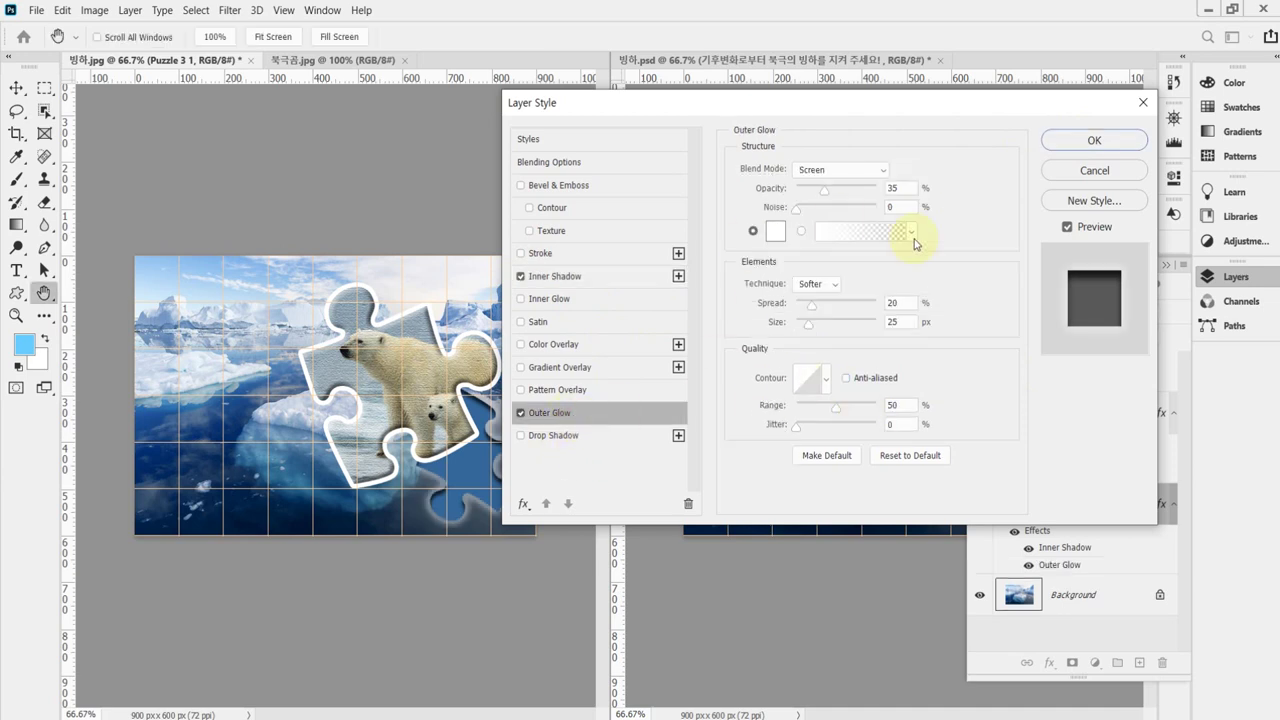
pyautogui.doubleClick(900, 303)
pyautogui.write('10')
pyautogui.press('Tab')
pyautogui.write('10')
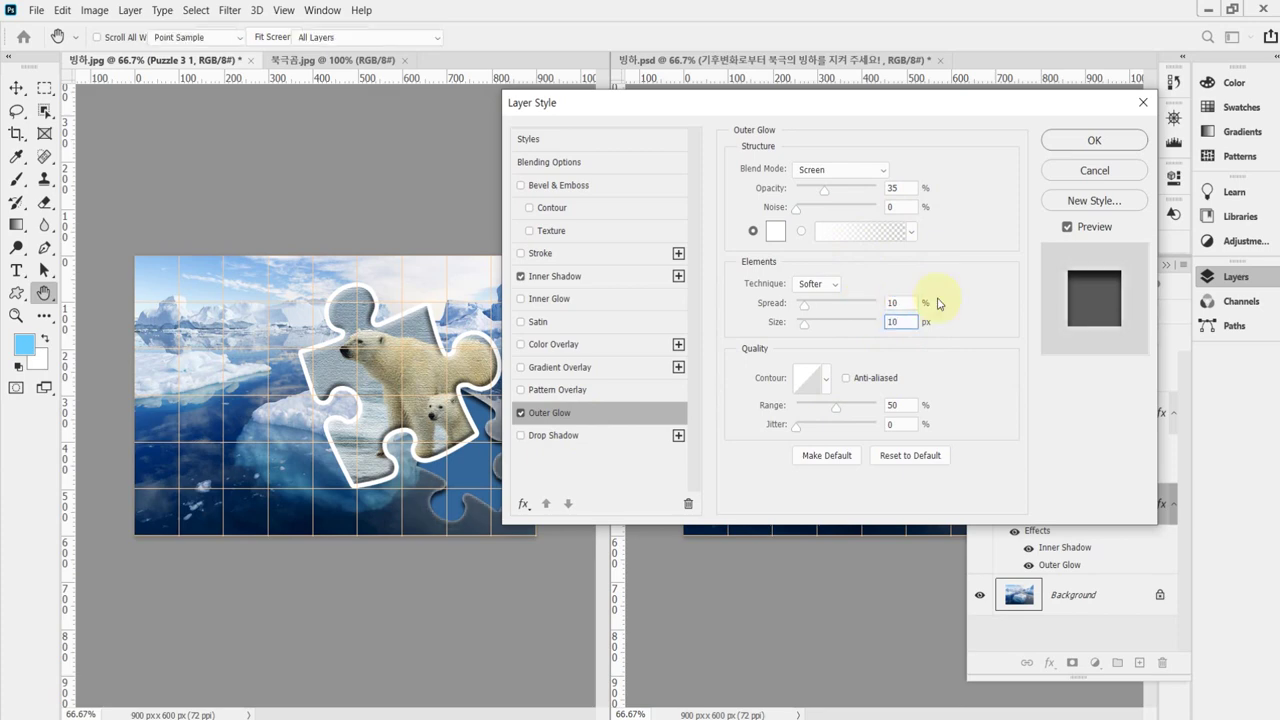
pyautogui.press('Return')
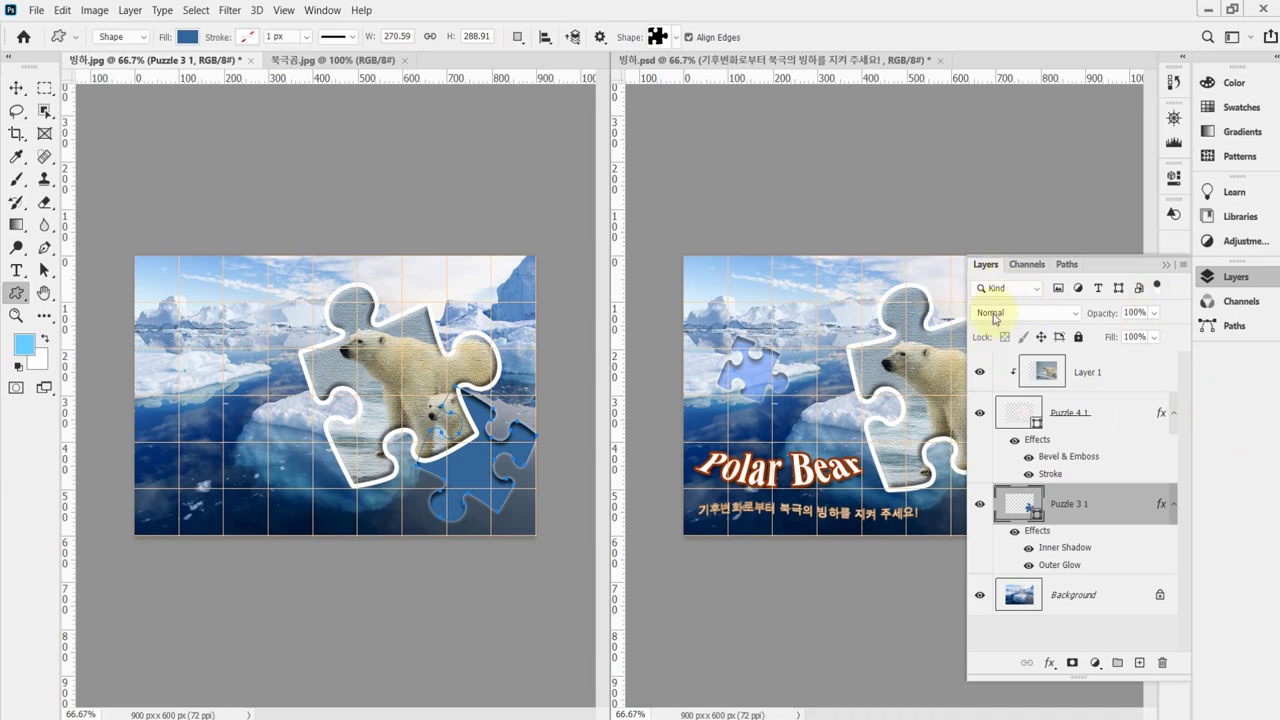
# - Lower the Puzzle 3 1 layer's opacity to 80%
pyautogui.click(1100, 317)
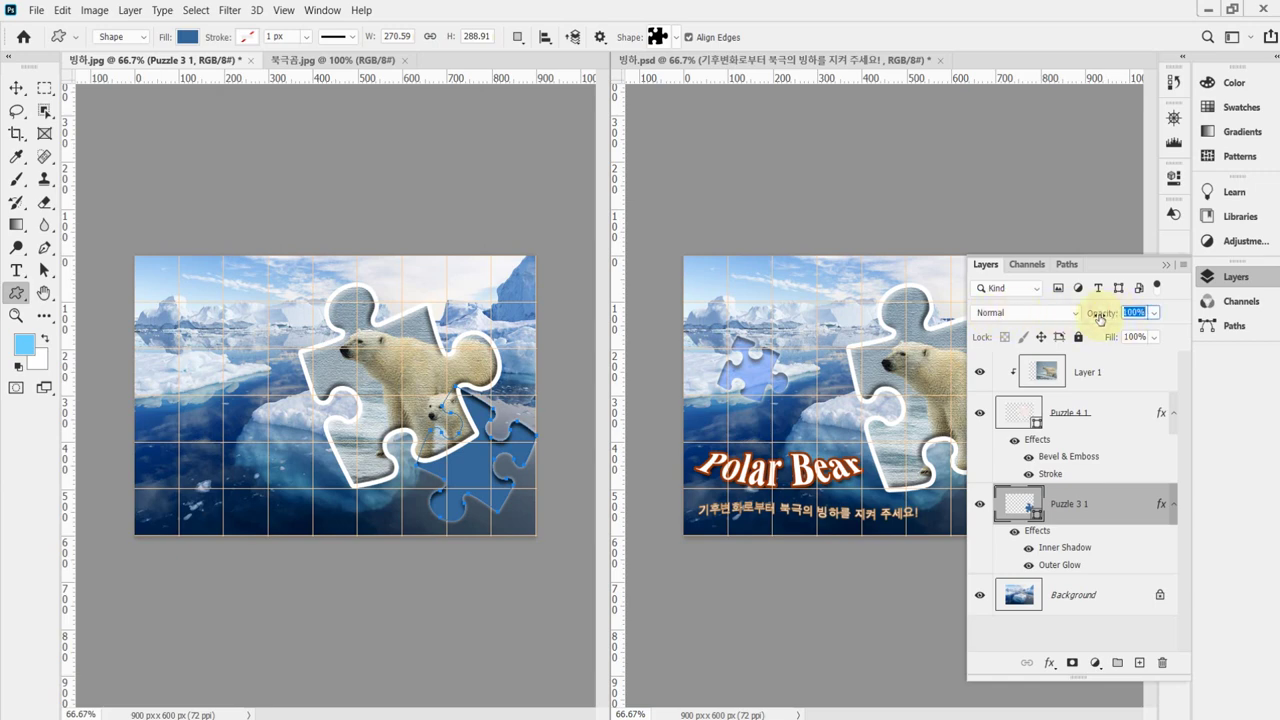
pyautogui.write('80')
pyautogui.press('Return')
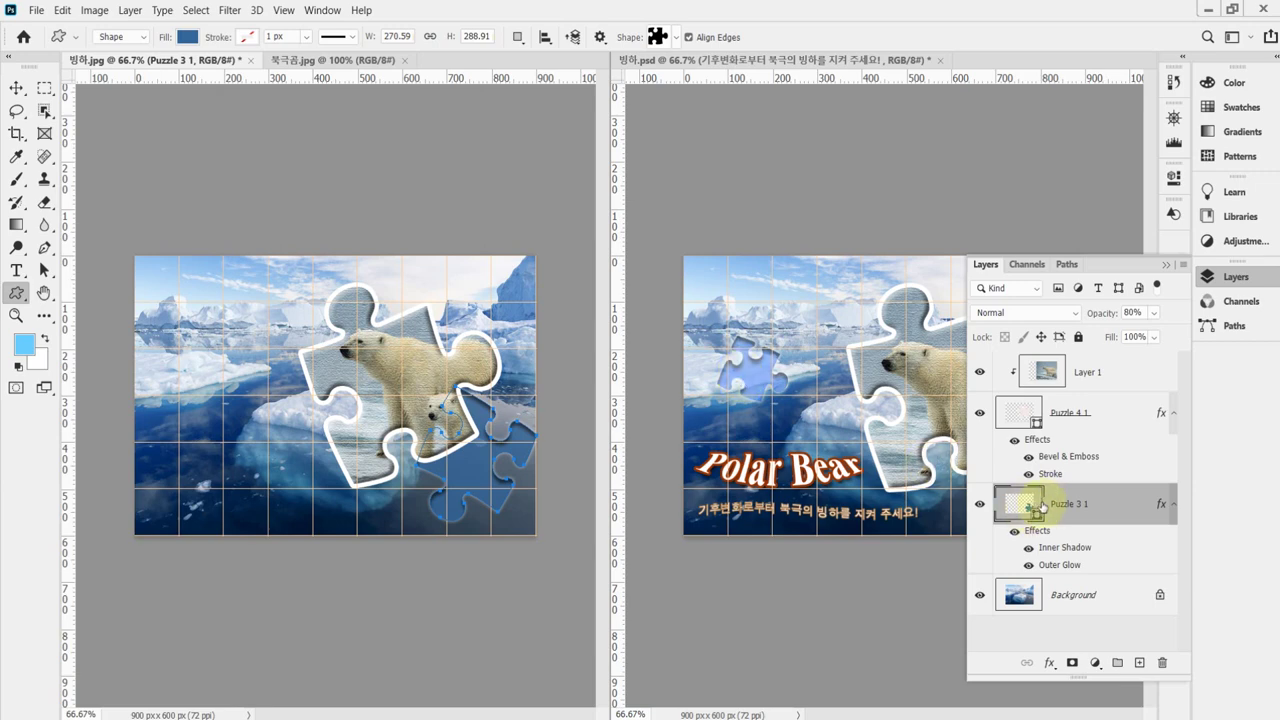
# - Duplicate the blue puzzle shape, move the copy to the poster's upper-left area, scale it to about 60.57% and rotate it about -90.68°
pyautogui.hotkey('ctrl', 'j')
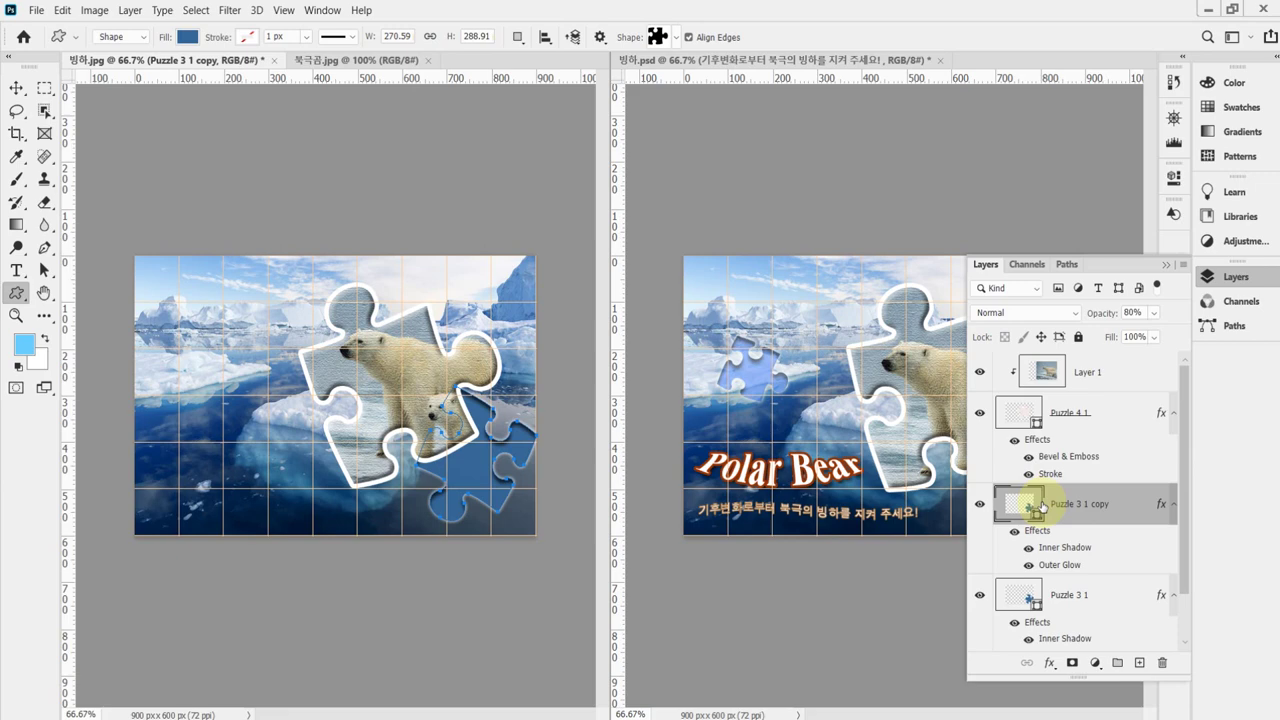
pyautogui.hotkey('ctrl', 't')
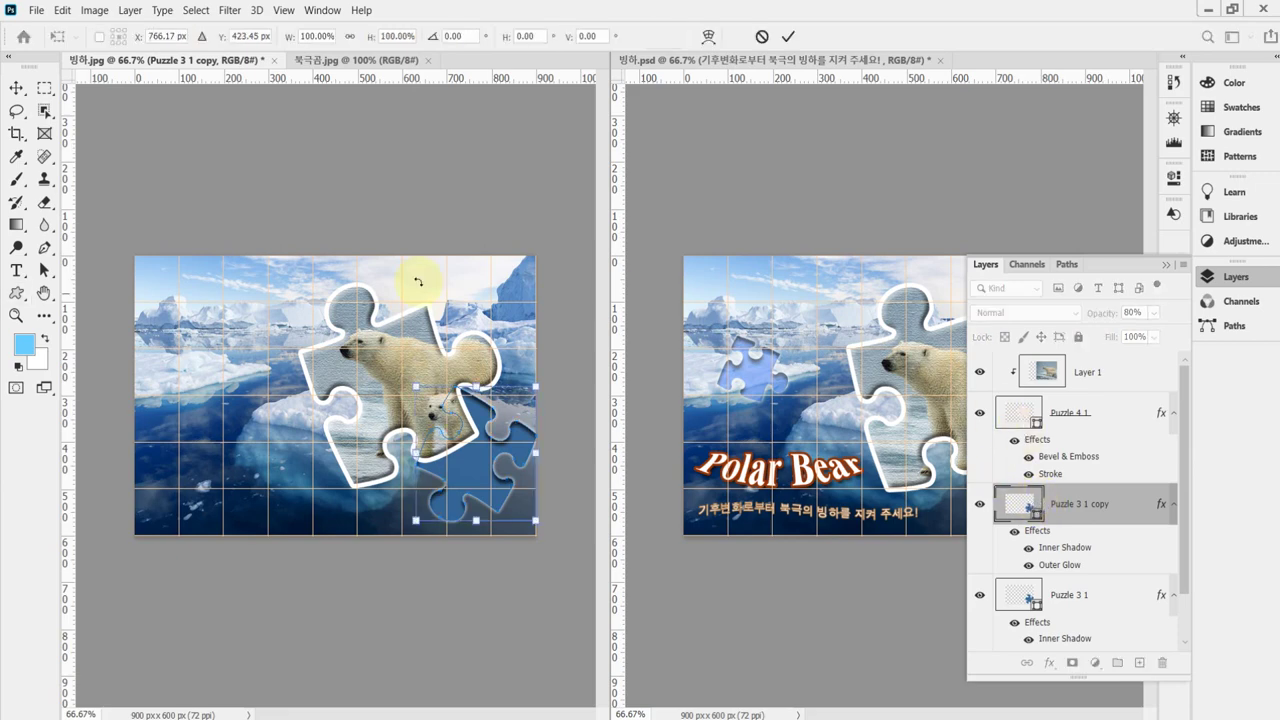
pyautogui.moveTo(476, 481); pyautogui.dragTo(223, 370)
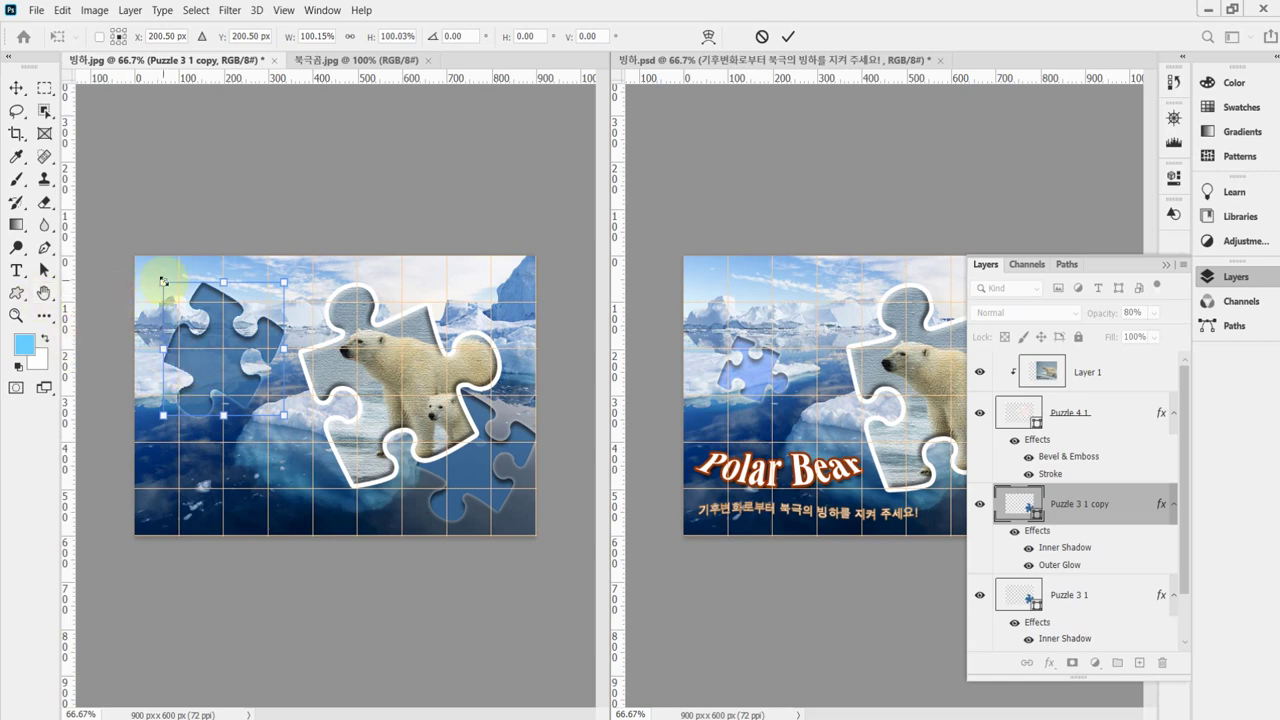
pyautogui.moveTo(163, 281); pyautogui.dragTo(196, 319)
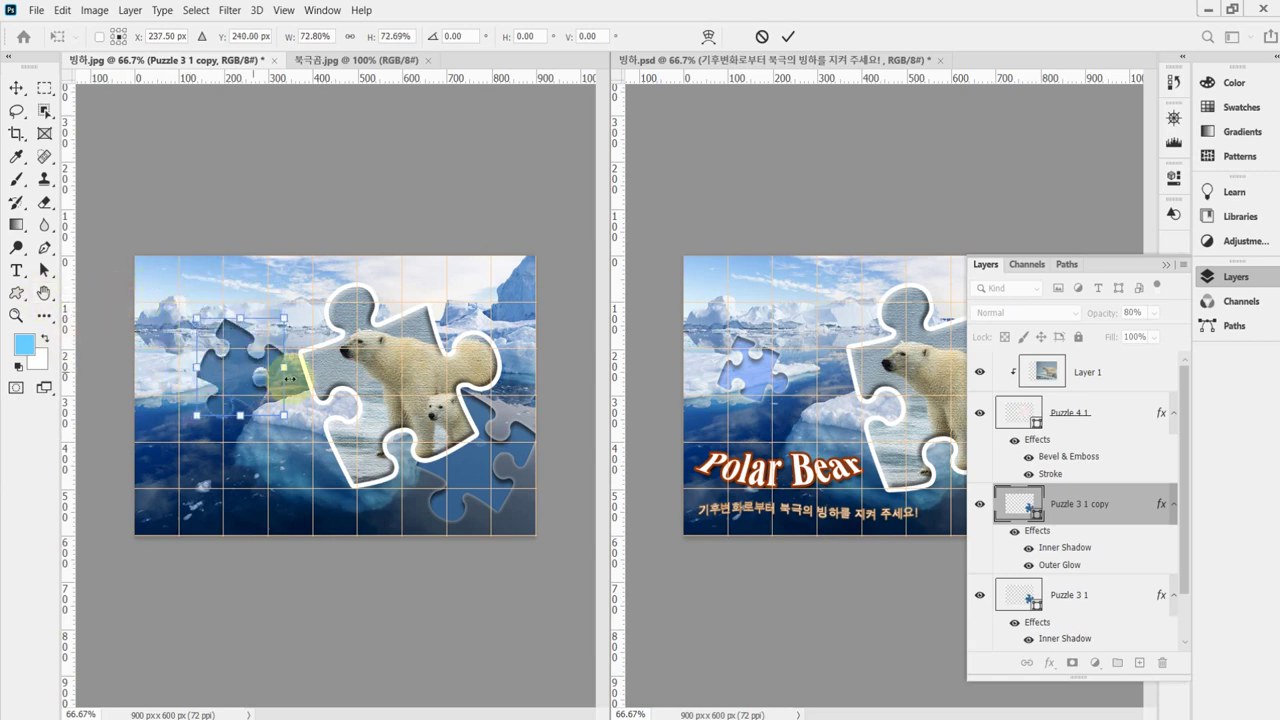
pyautogui.moveTo(332, 424); pyautogui.dragTo(292, 288)
pyautogui.moveTo(251, 363); pyautogui.dragTo(222, 353)
pyautogui.moveTo(258, 395); pyautogui.dragTo(226, 397)
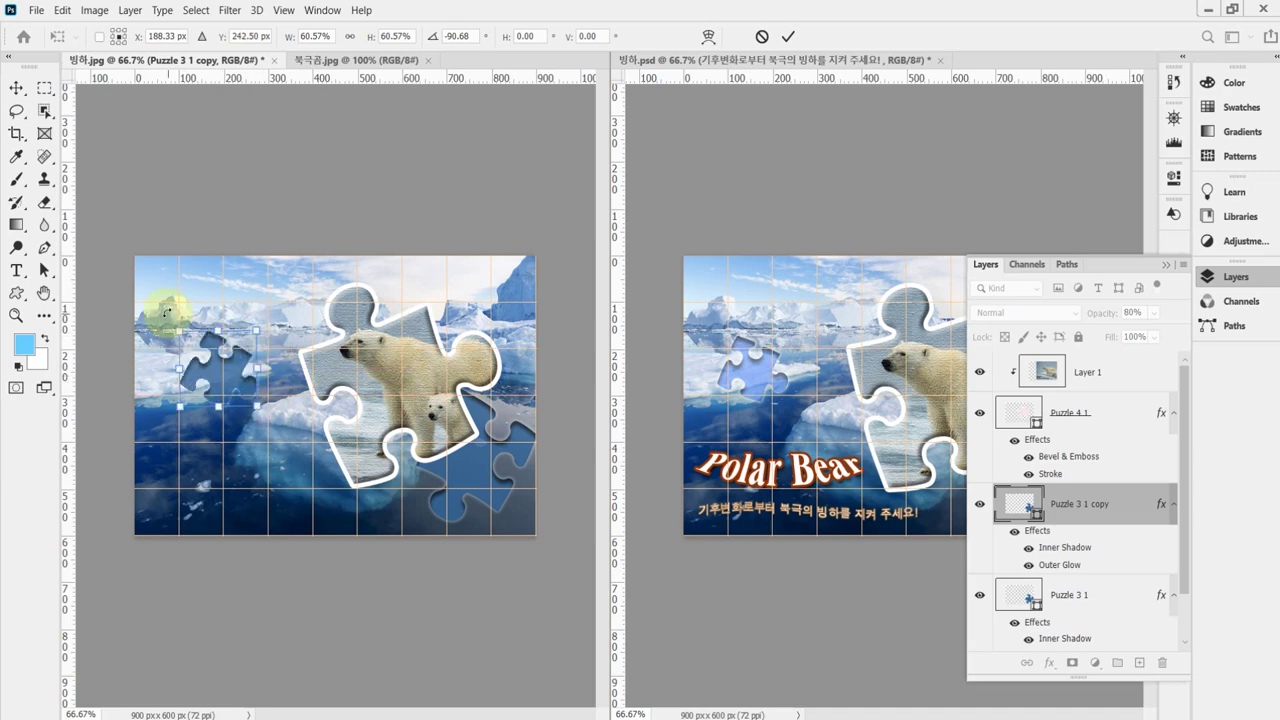
# - Resize the puzzle copy to about 56.26% by 61.47%, reposition it at X 154.12 px, Y 242.50 px, rotate it to -92.10°, and commit the transform
pyautogui.moveTo(179, 367); pyautogui.dragTo(162, 364)
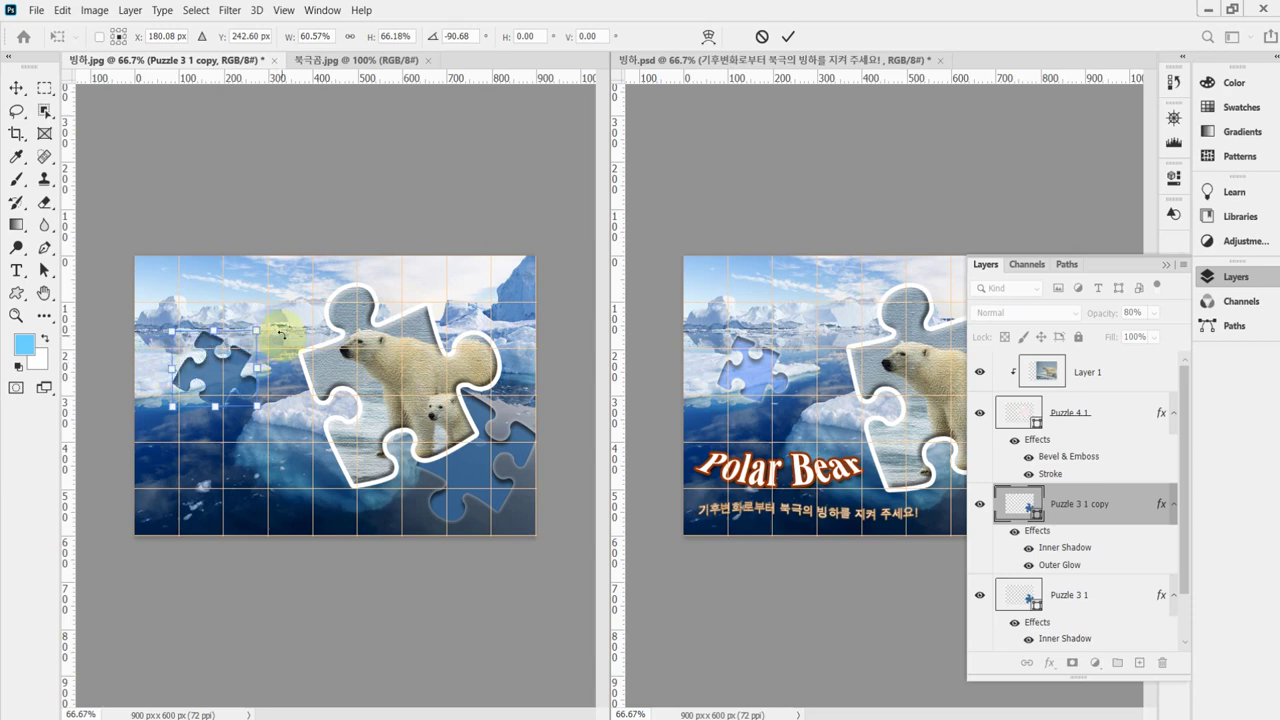
pyautogui.moveTo(258, 330); pyautogui.dragTo(252, 337)
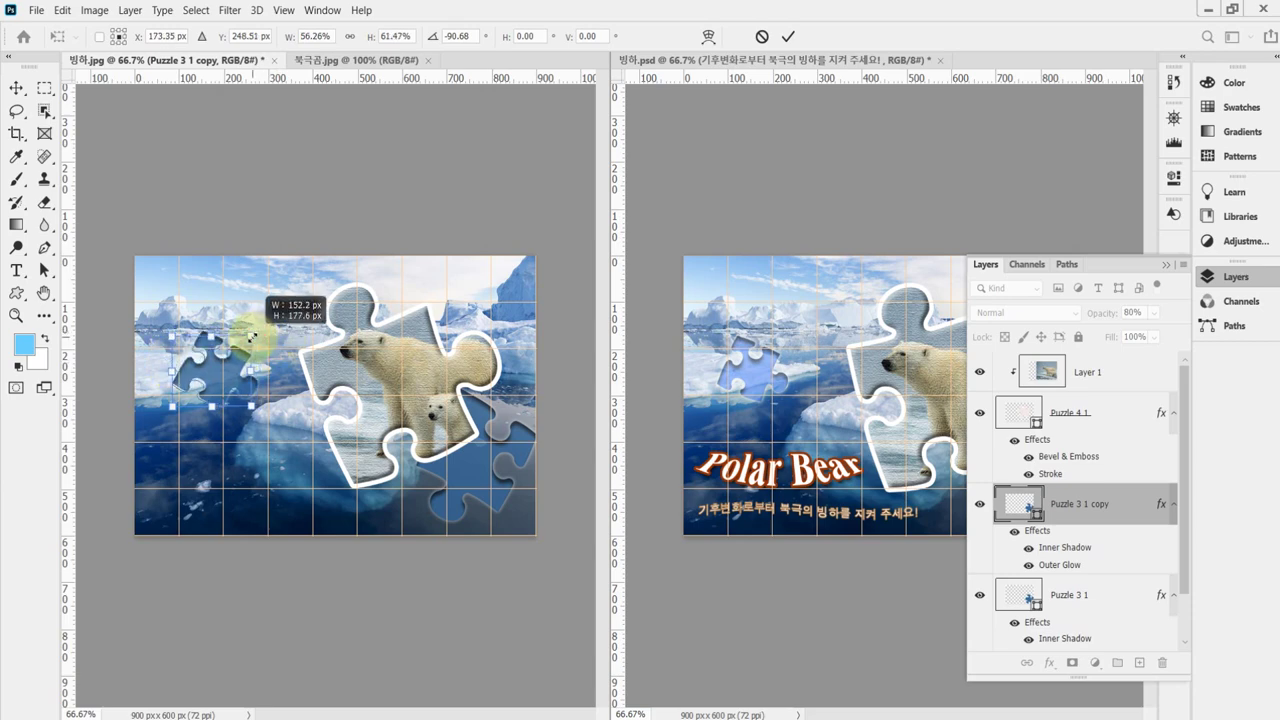
pyautogui.moveTo(225, 368); pyautogui.dragTo(212, 373)
pyautogui.click(214, 365)
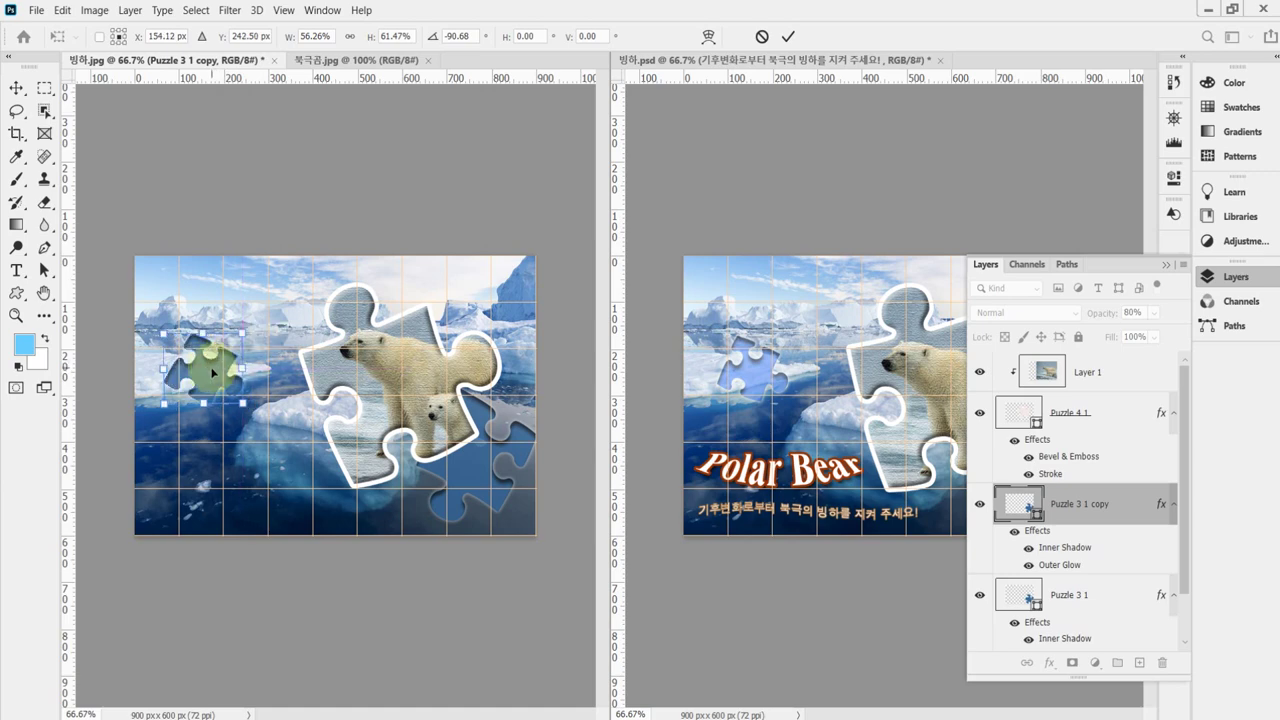
pyautogui.moveTo(275, 370); pyautogui.dragTo(272, 373)
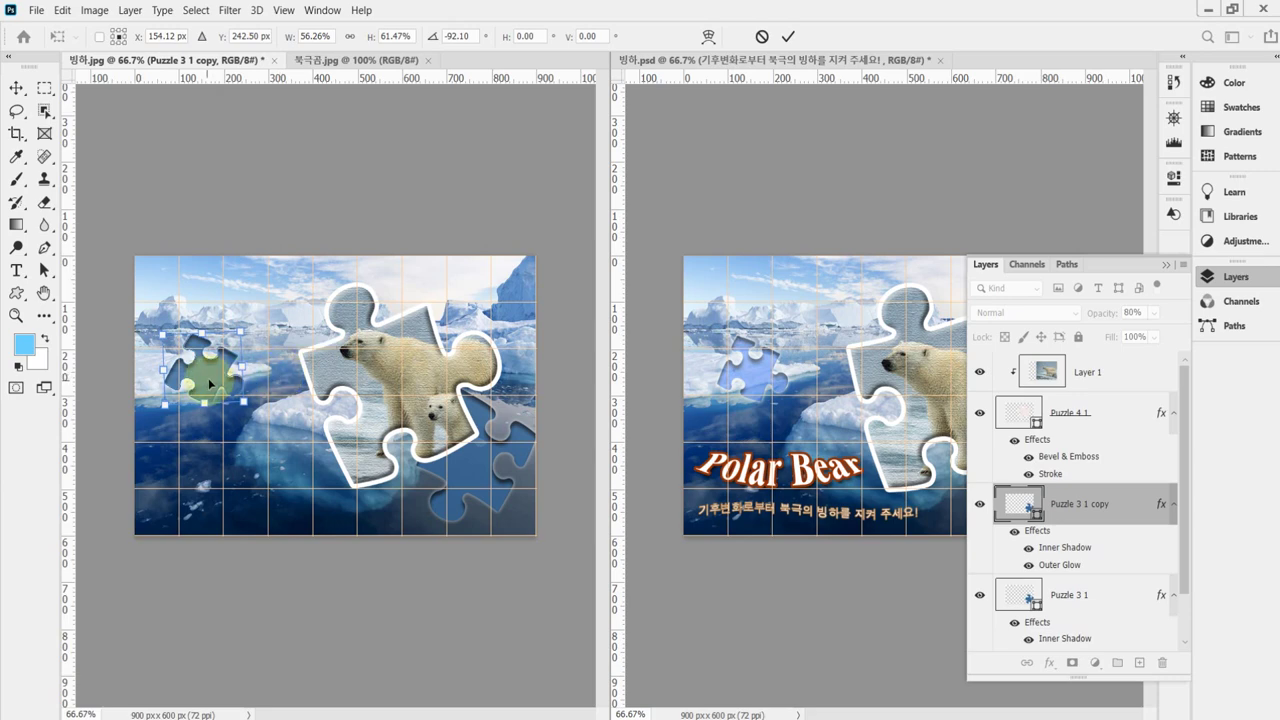
pyautogui.press('Return')
pyautogui.press('u')
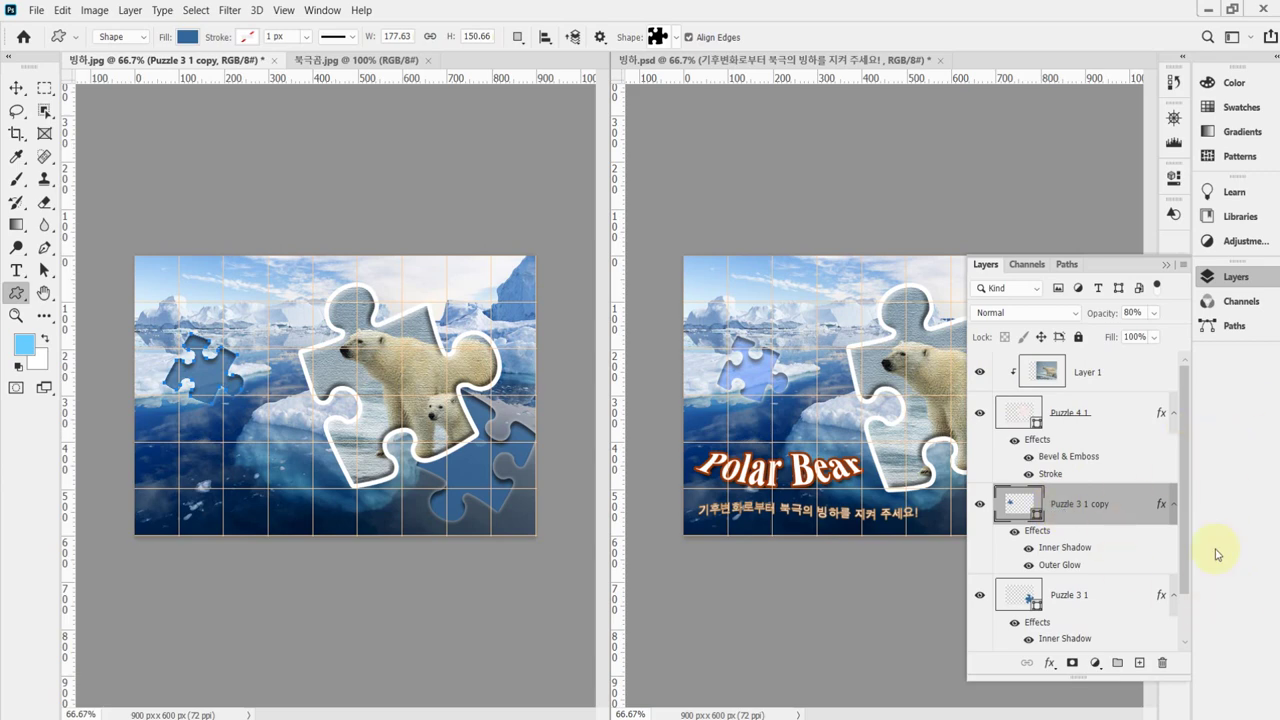
# - Change the puzzle copy's fill colour to #69f
pyautogui.doubleClick(1022, 508)
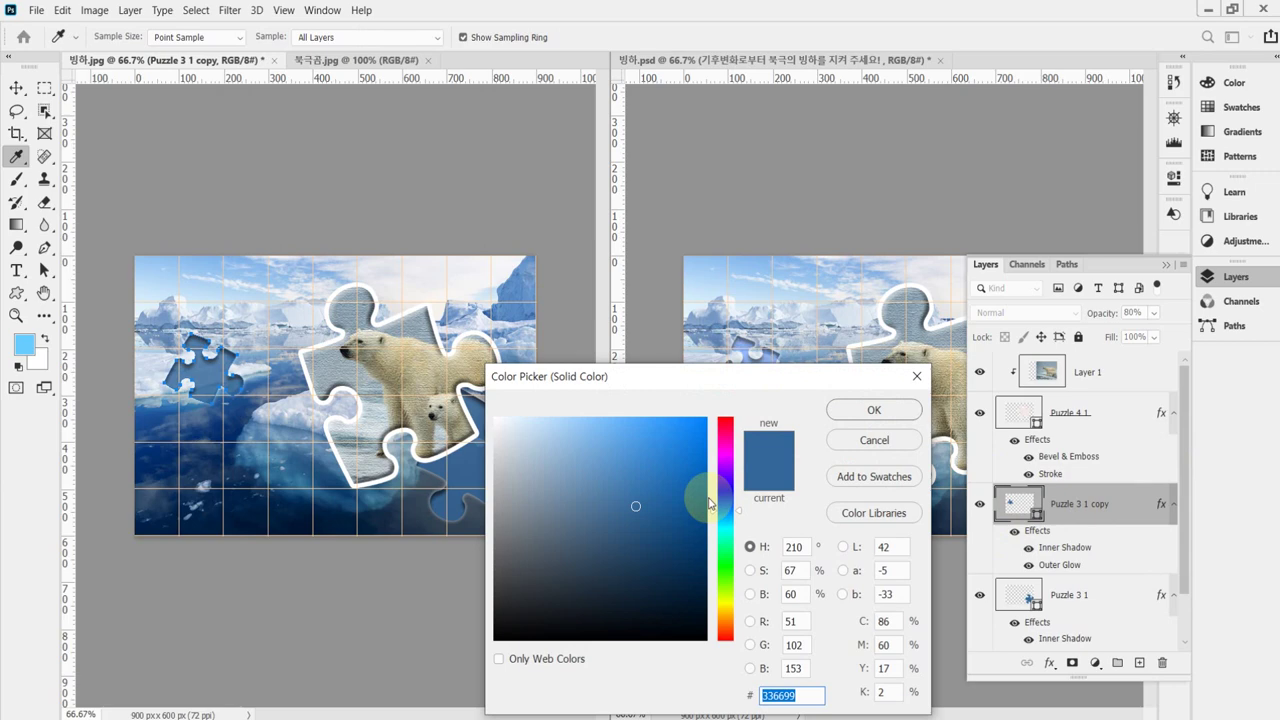
pyautogui.write('69')
pyautogui.write('f')
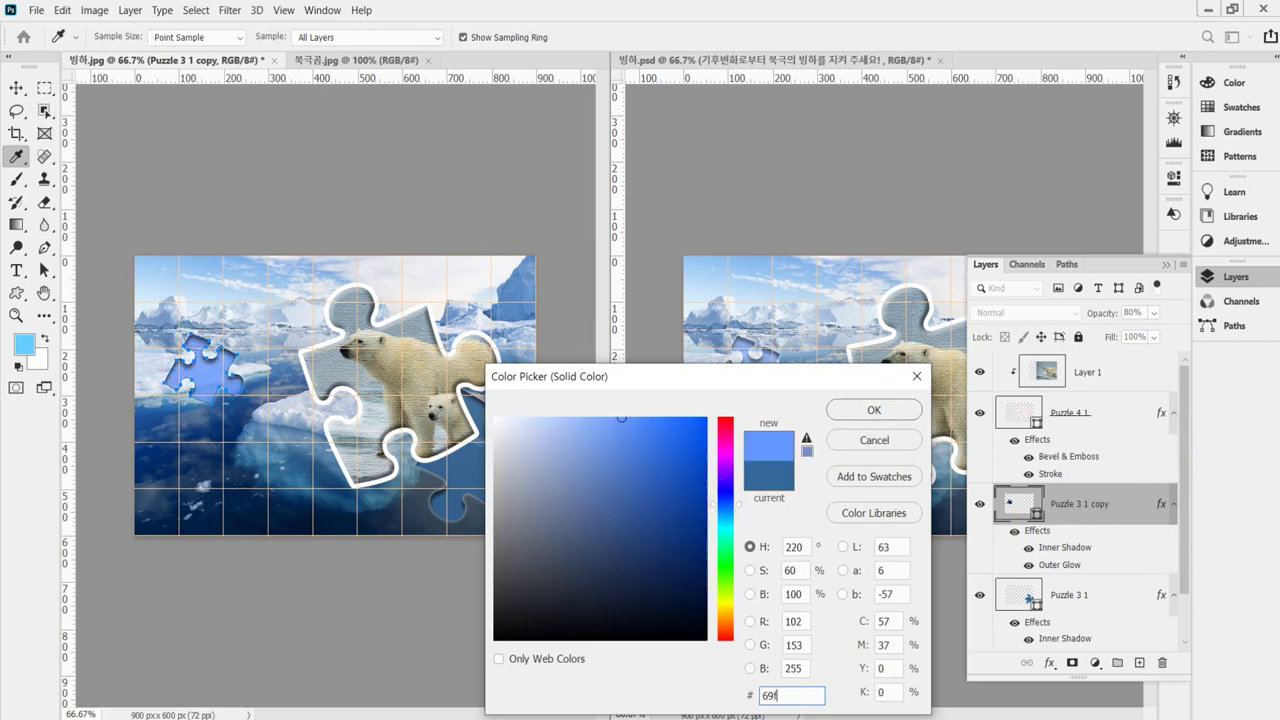
pyautogui.press('Return')
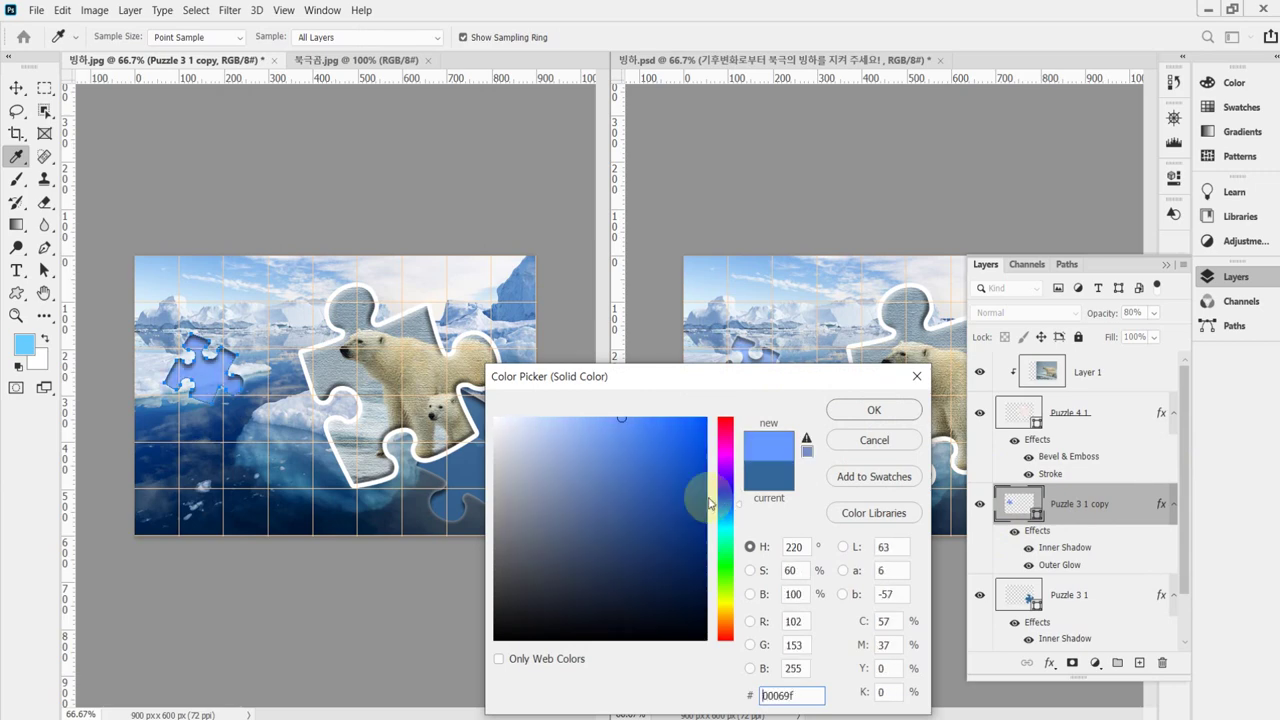
# - Lower the Puzzle 3 1 copy layer's opacity to 60%
pyautogui.click(1094, 318)
pyautogui.write('60')
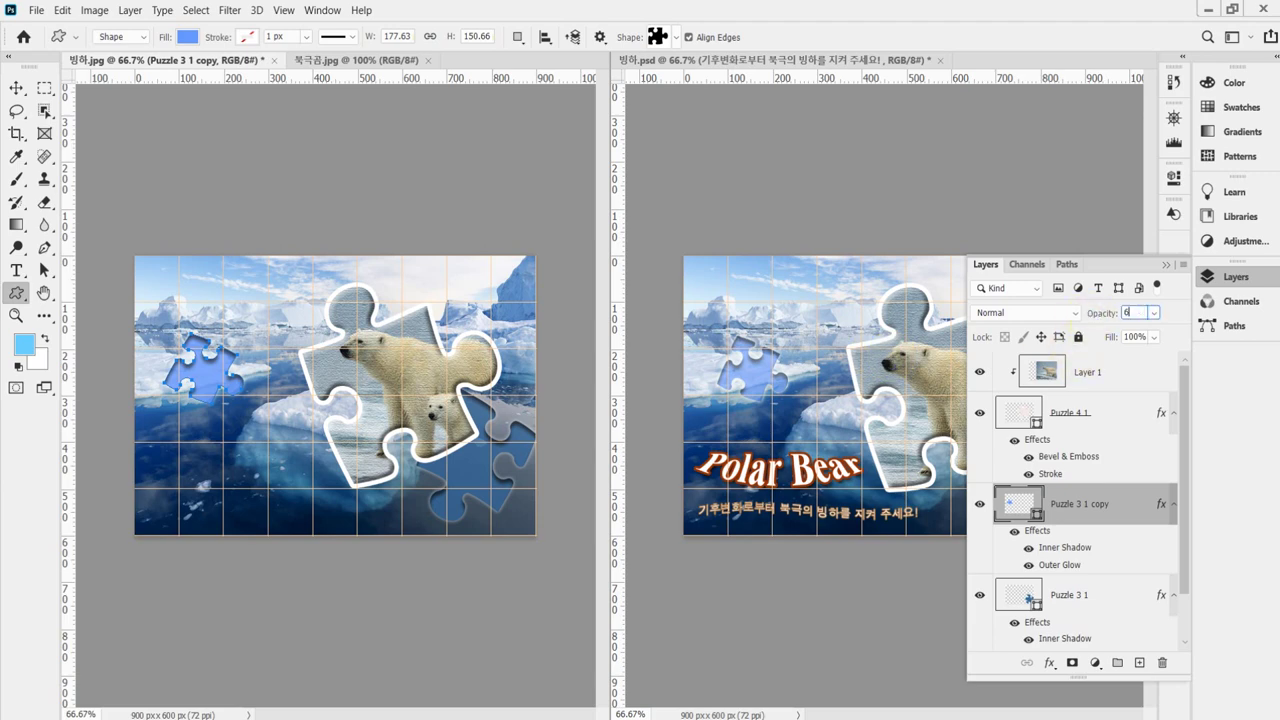
pyautogui.press('Return')
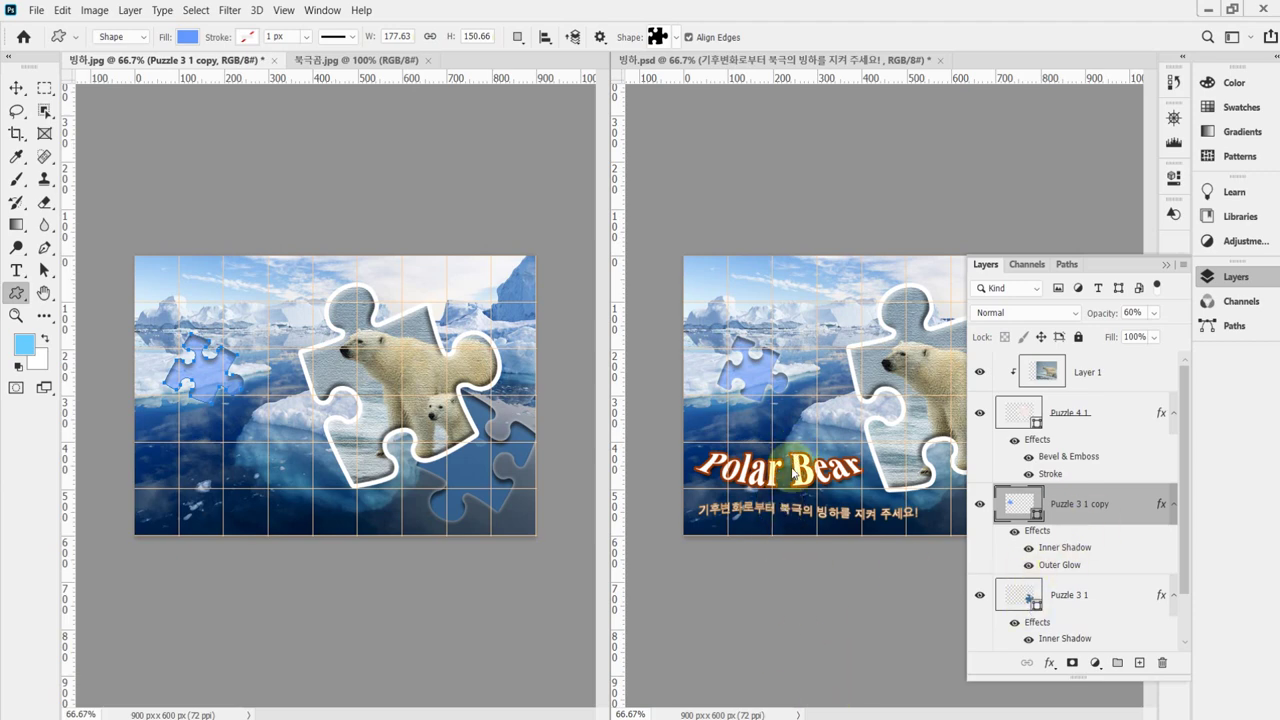
# - Copy the "Polar Bear" title text from the reference poster 빙하.psd and check its font settings
pyautogui.click(268, 321)
pyautogui.hotkey('ctrl', 'Tab')
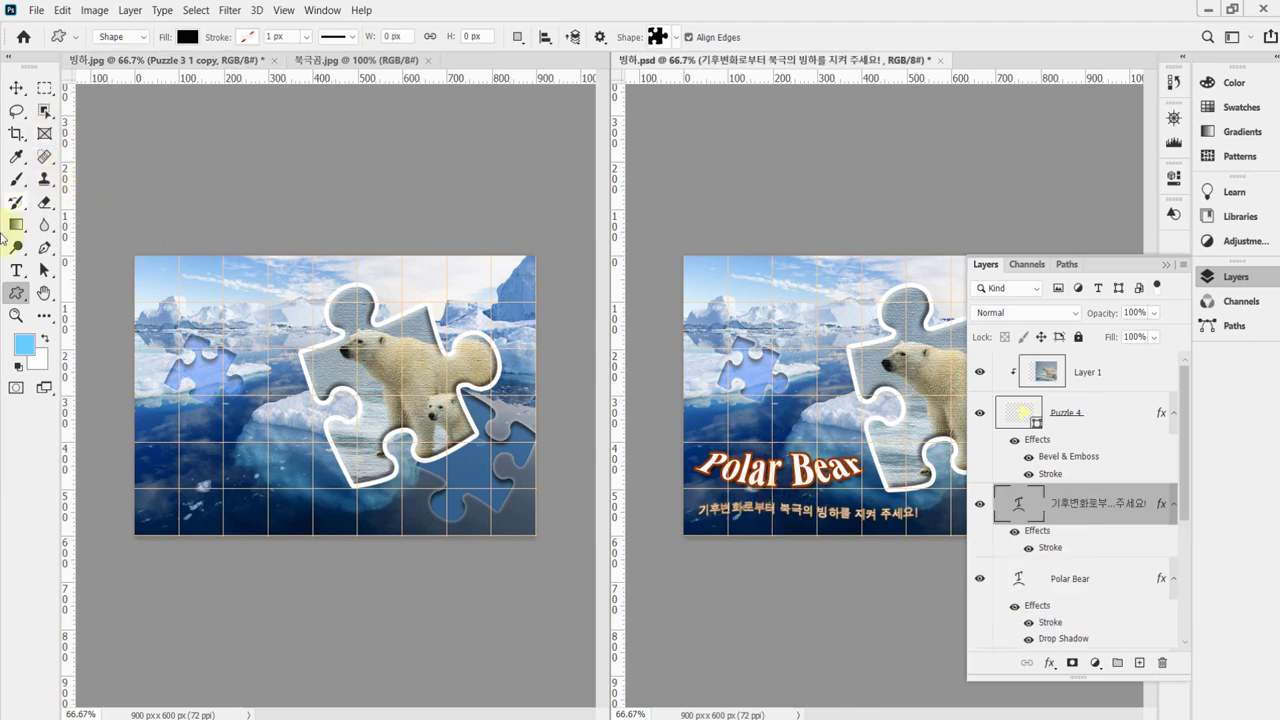
pyautogui.click(16, 270)
pyautogui.click(805, 470)
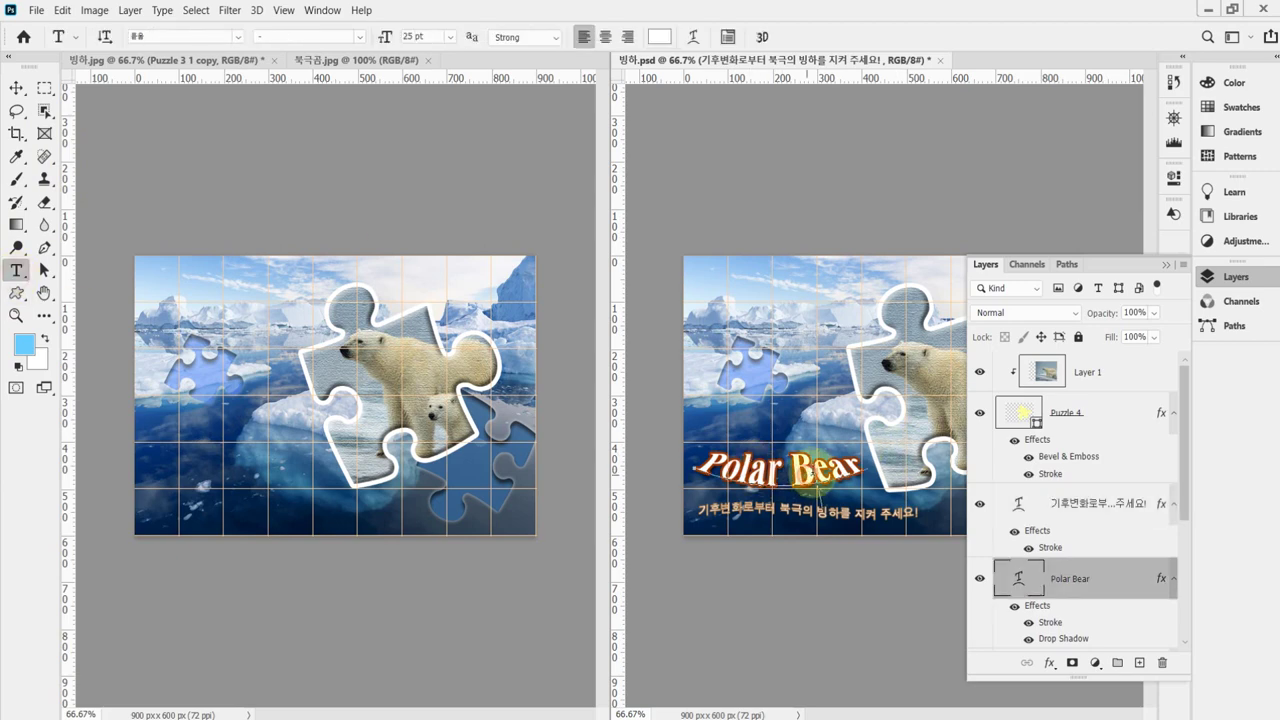
pyautogui.hotkey('ctrl', 'a')
pyautogui.hotkey('ctrl', 'c')
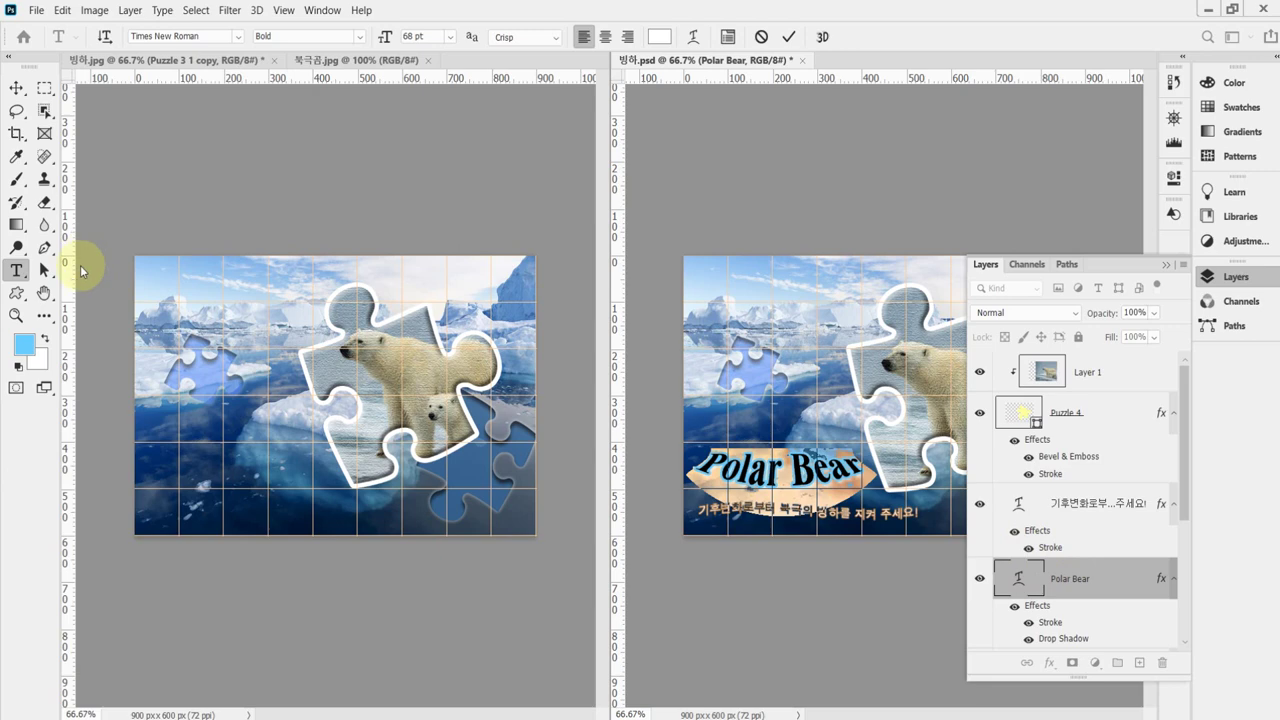
pyautogui.click(209, 36)
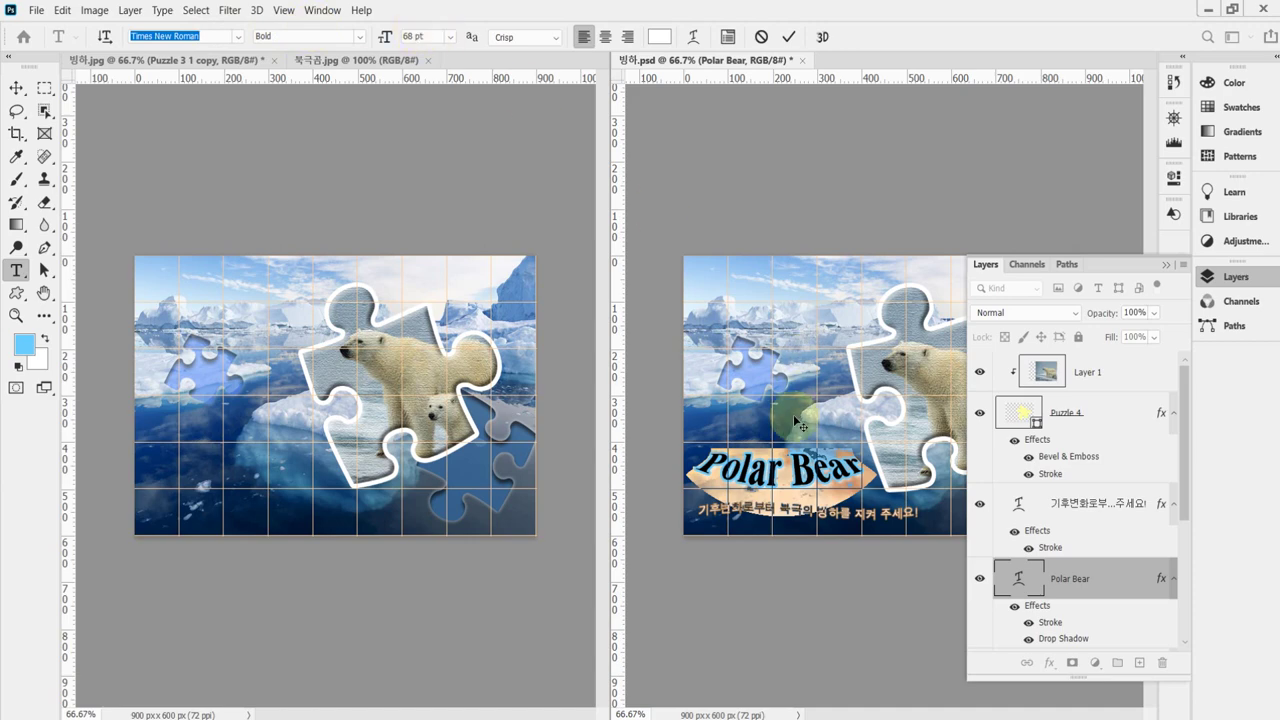
pyautogui.click(795, 467)
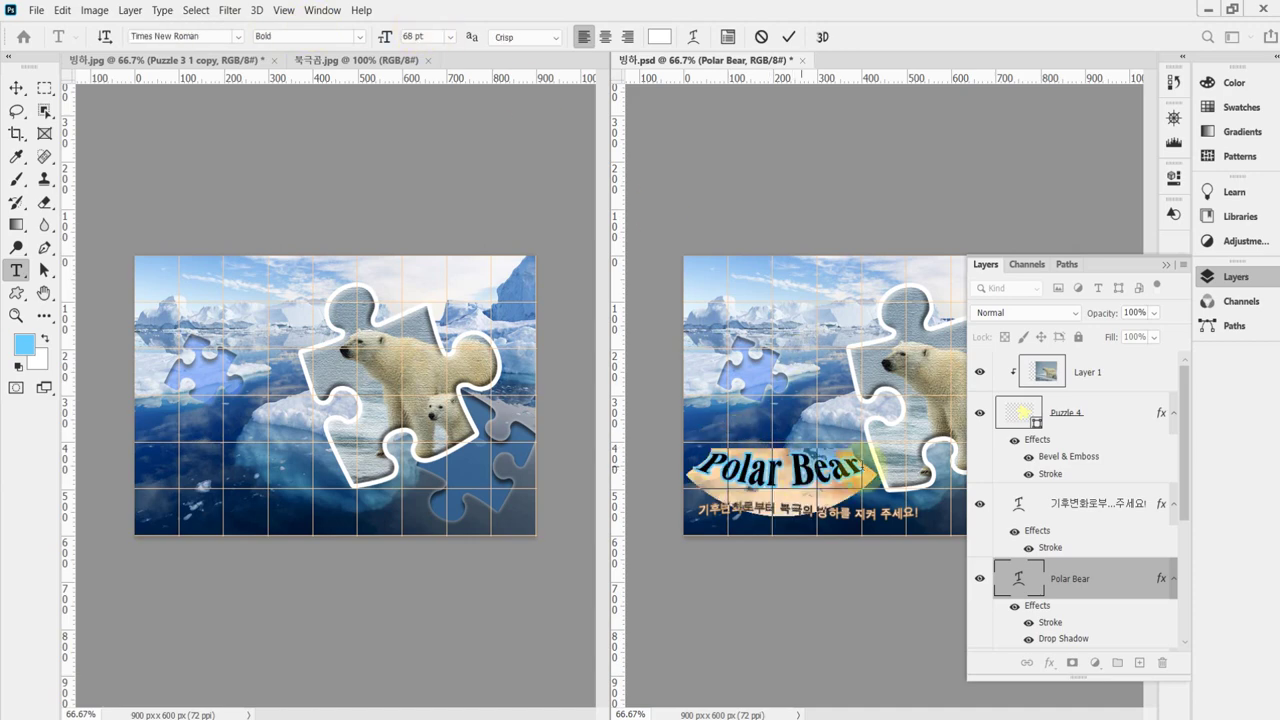
pyautogui.click(789, 36)
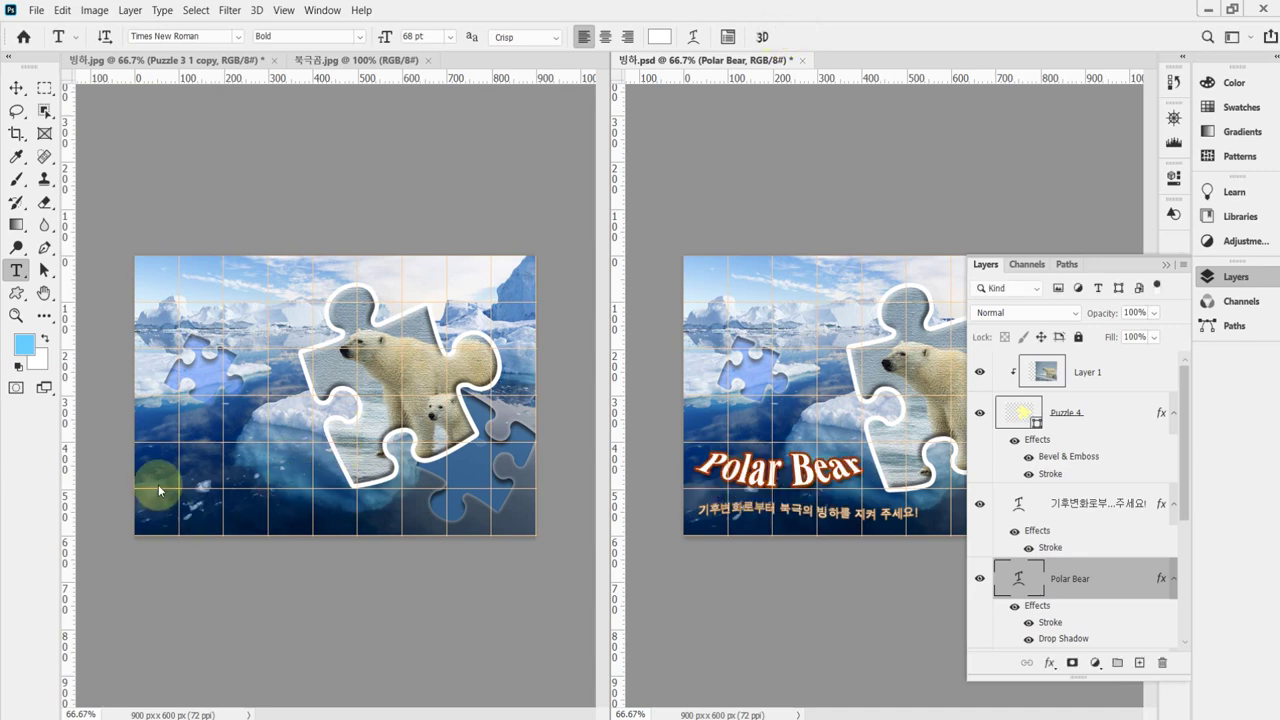
# - Paste "Polar Bear" as a new text layer in the lower-left area of the 빙하.jpg poster, in Times New Roman Bold, 68 pt
pyautogui.click(157, 481)
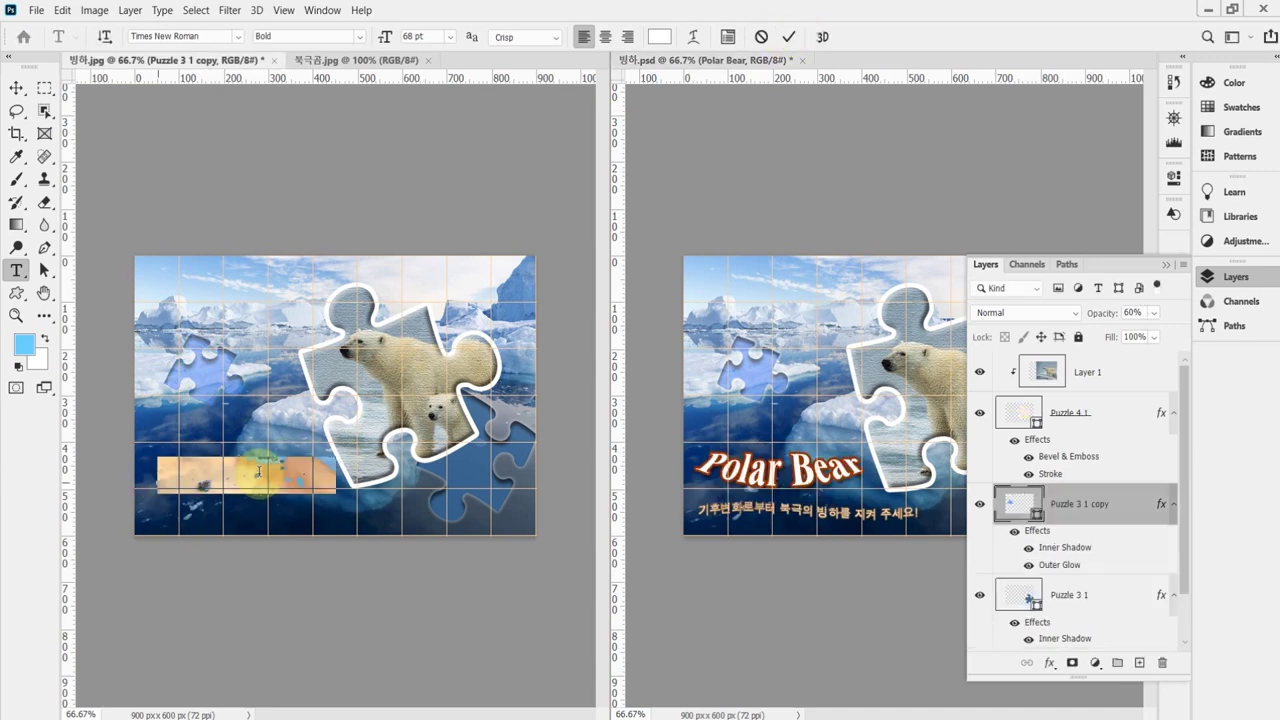
pyautogui.click(256, 476)
pyautogui.hotkey('ctrl', 'v')
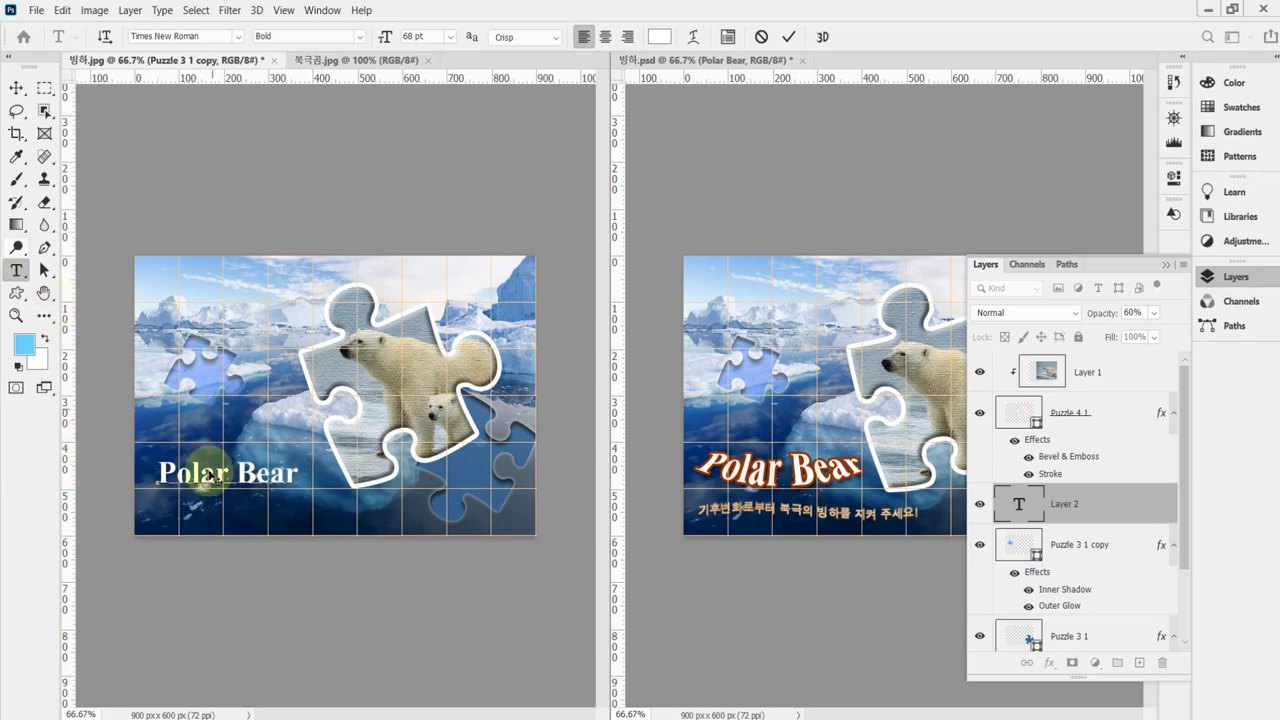
pyautogui.click(178, 36)
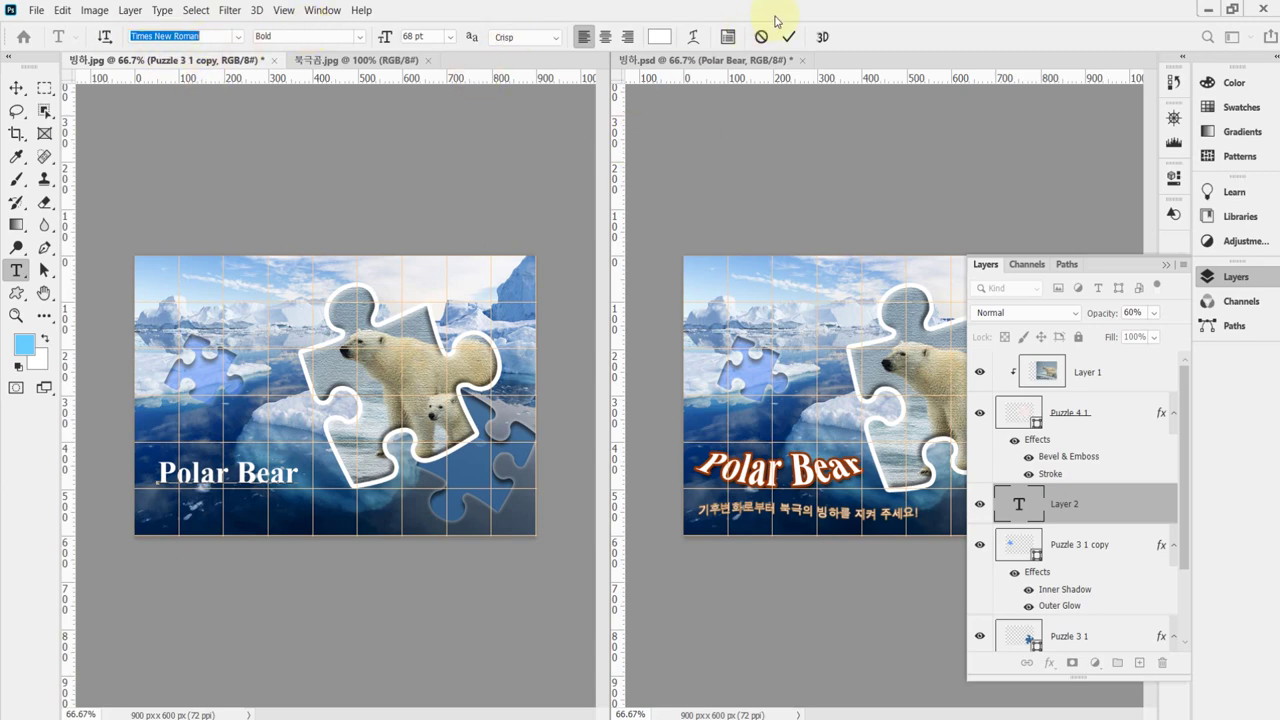
# - Warp the "Polar Bear" title with the horizontal Shell Lower style at +50% bend and commit the text
pyautogui.click(695, 40)
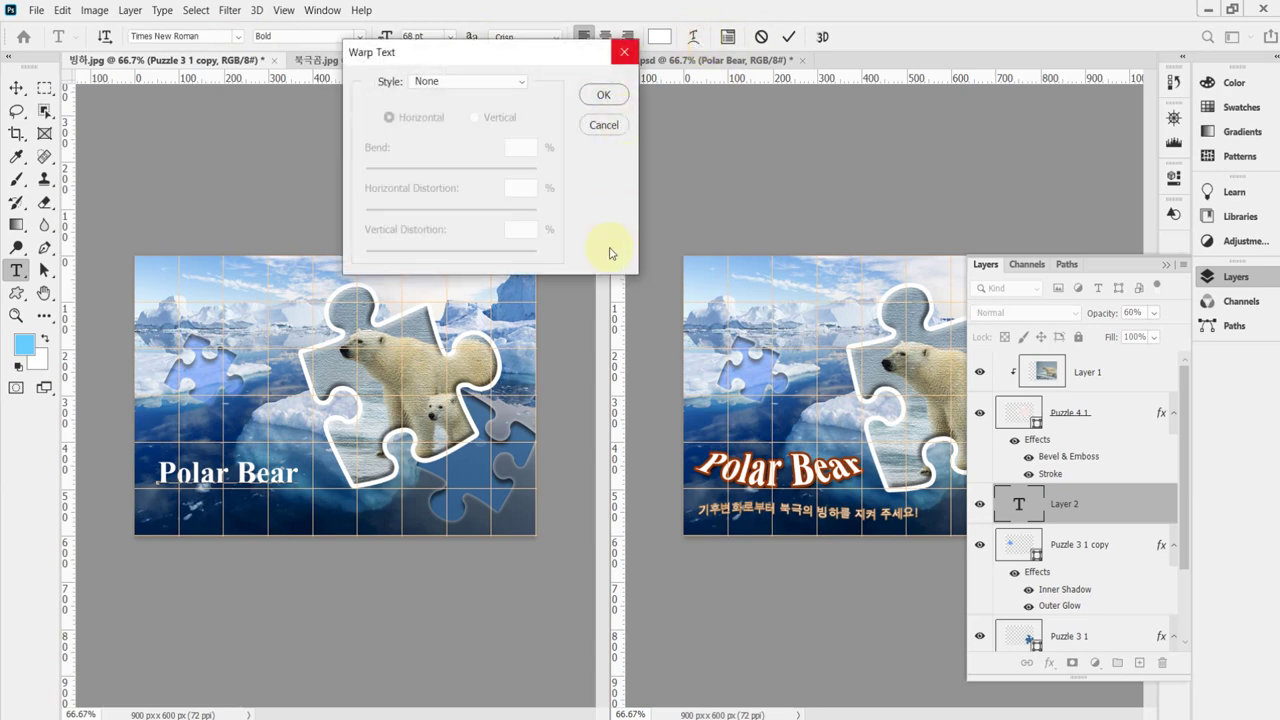
pyautogui.click(455, 84)
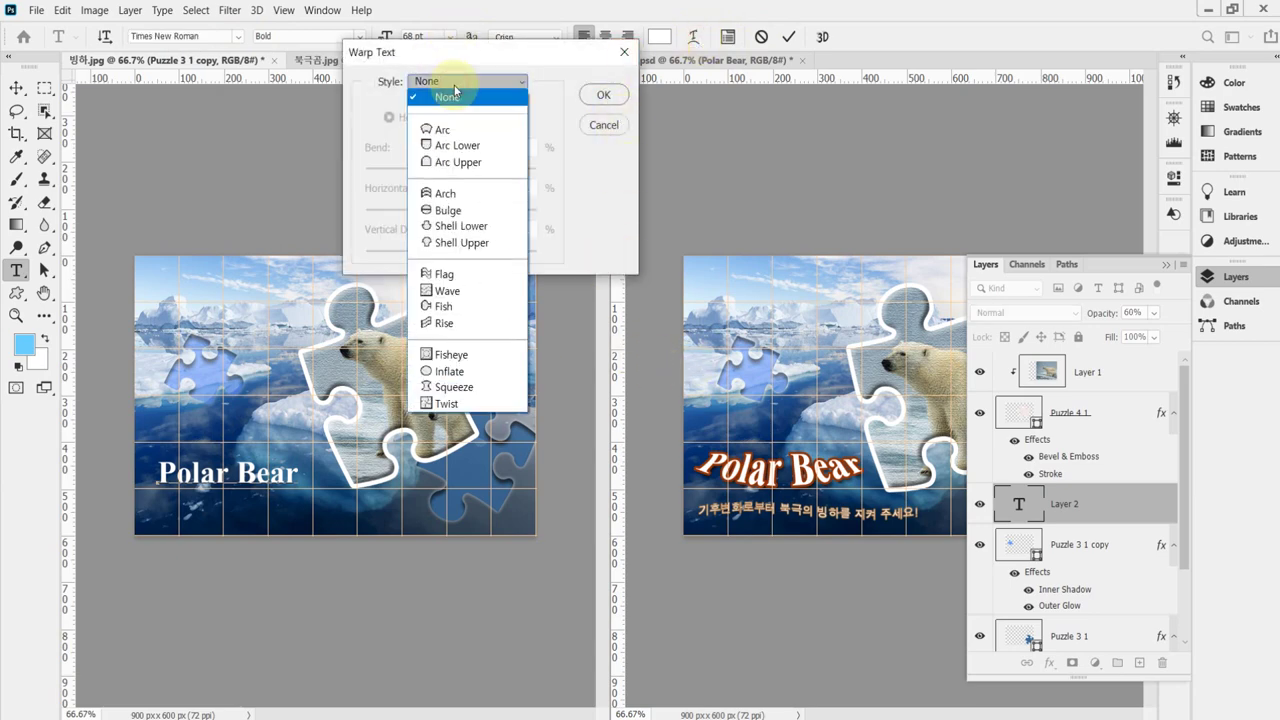
pyautogui.click(498, 228)
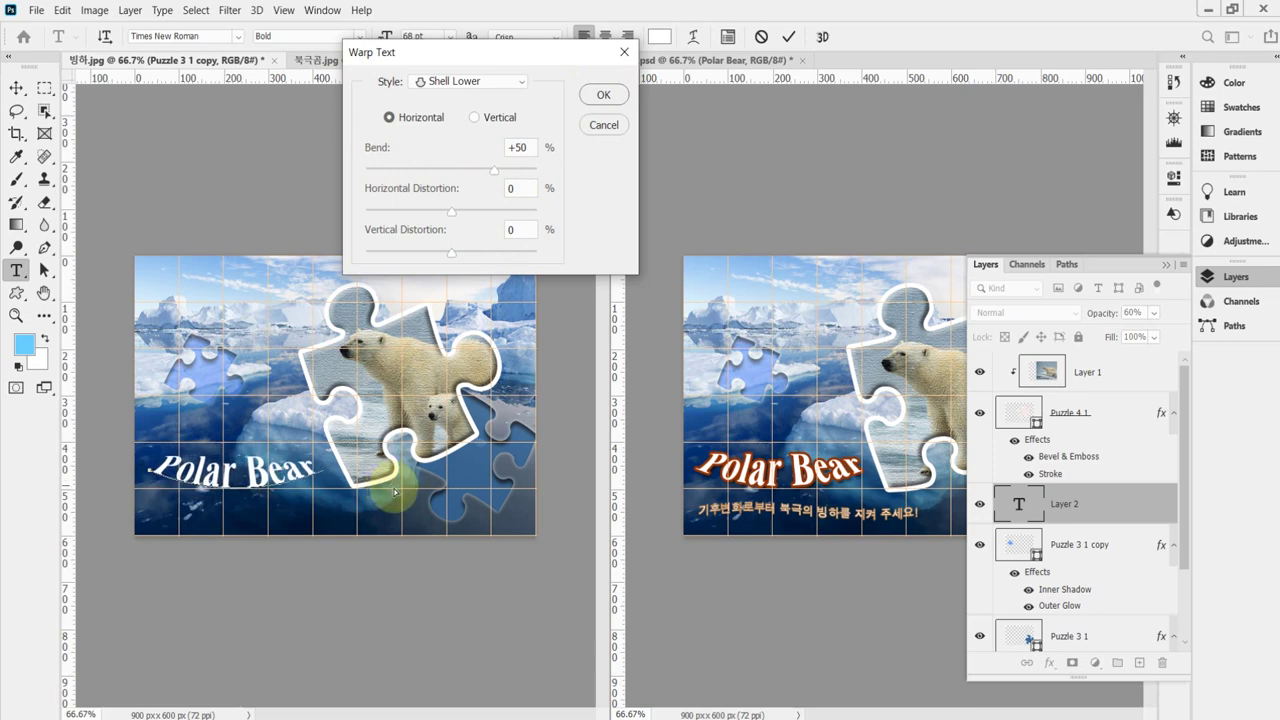
pyautogui.click(603, 95)
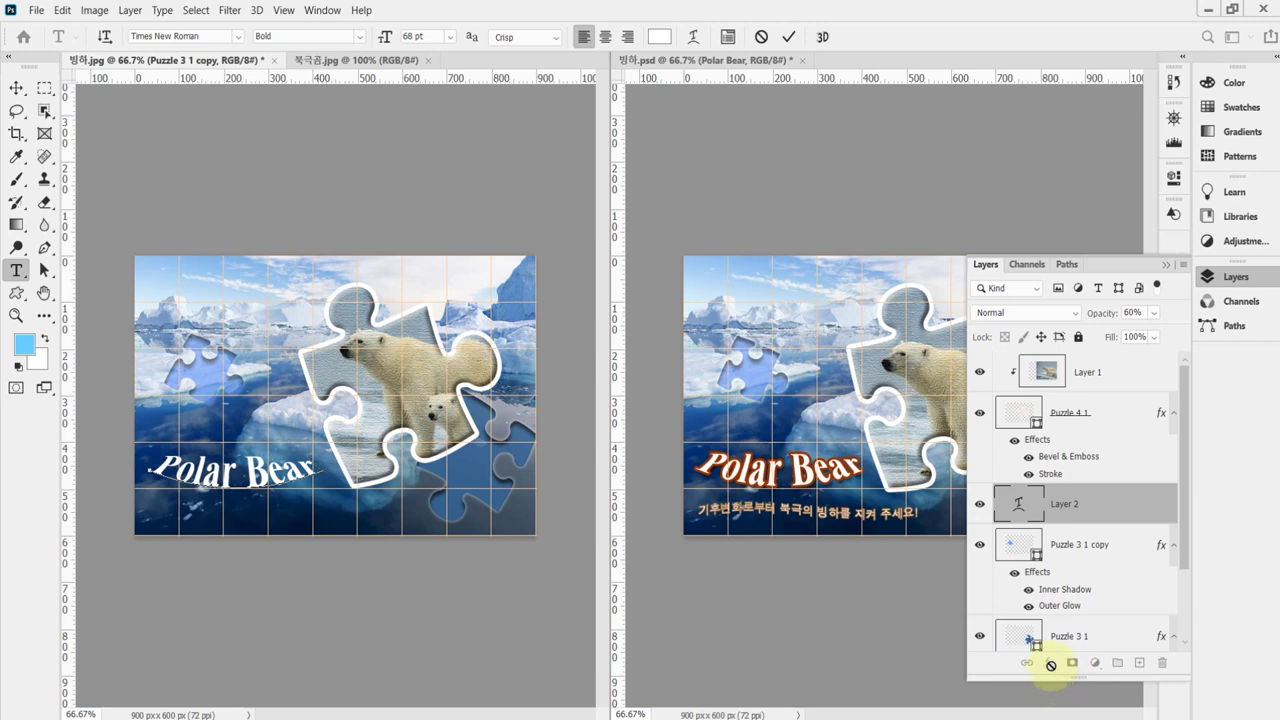
pyautogui.click(789, 37)
# - Add a 5 px outside stroke in colour #930 to the "Polar Bear" text layer
pyautogui.click(995, 484)
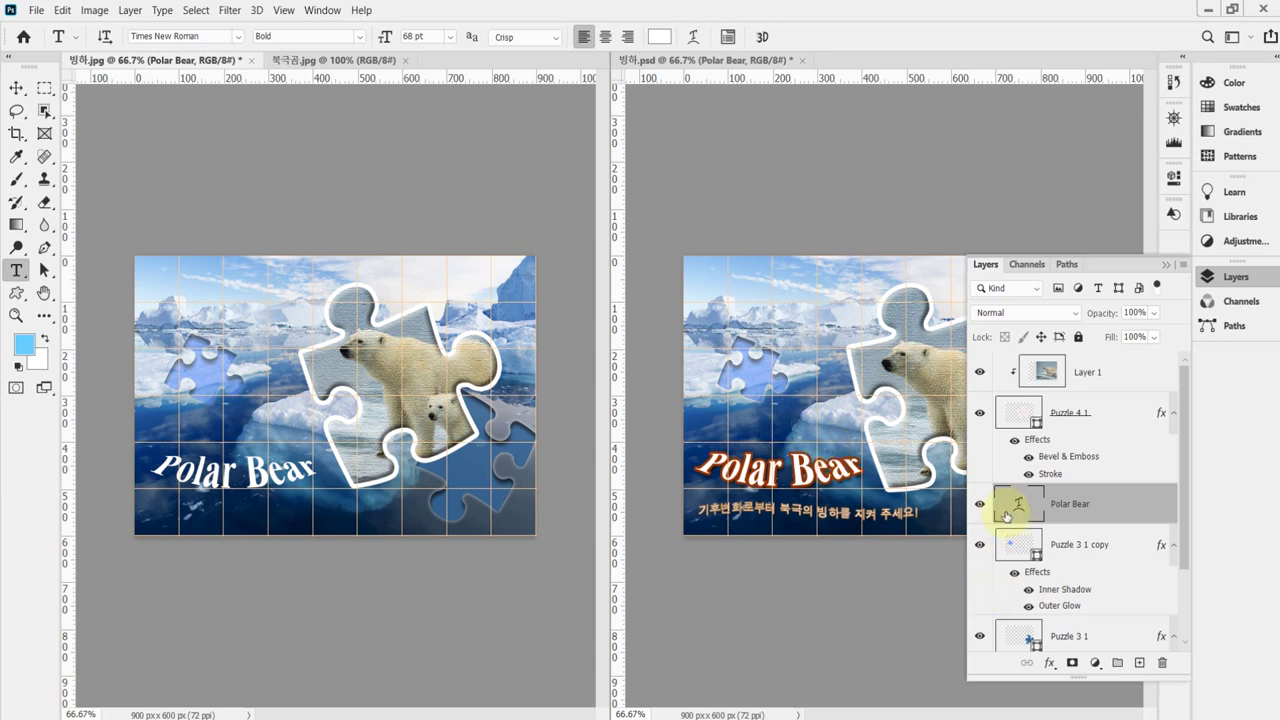
pyautogui.click(1022, 505)
pyautogui.click(1049, 663)
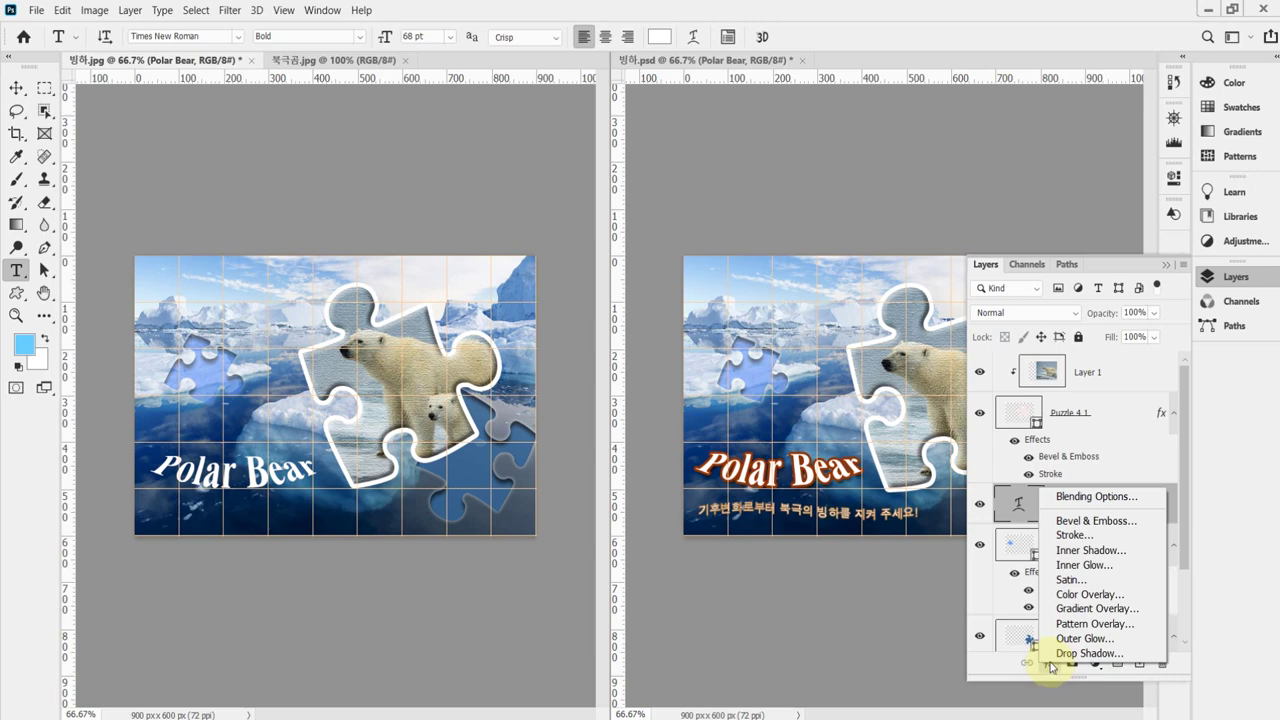
pyautogui.click(1075, 535)
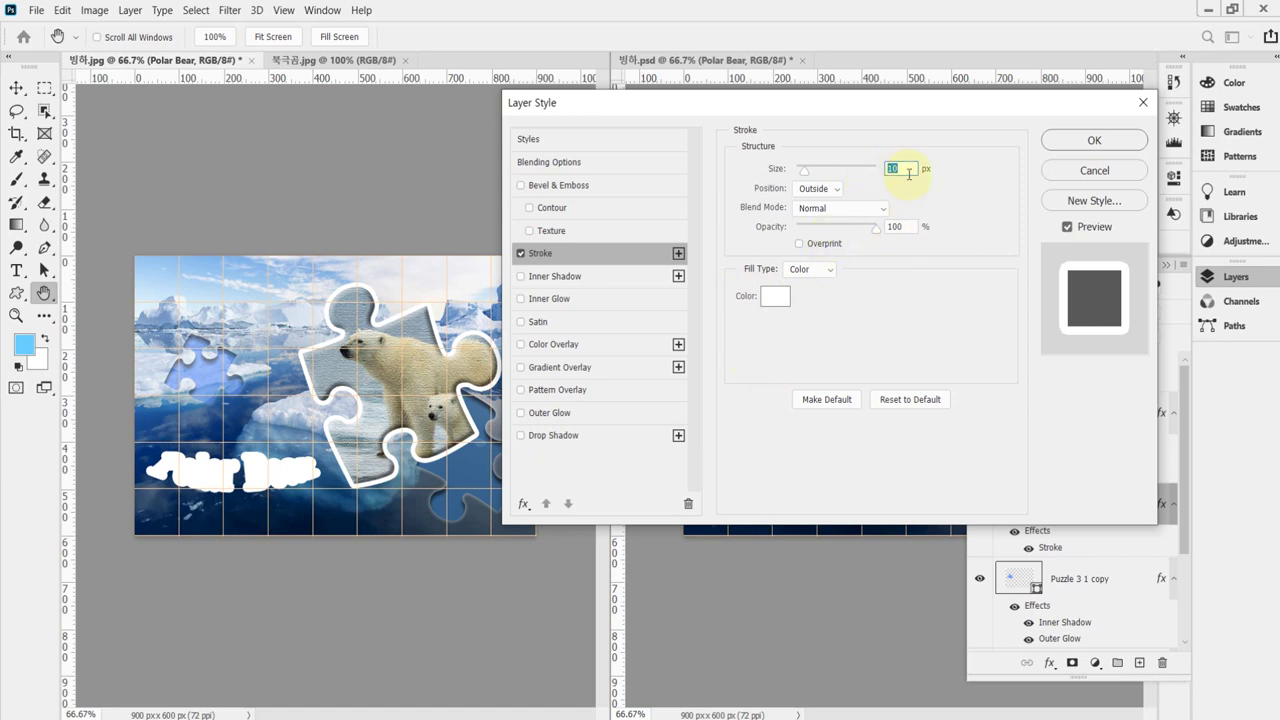
pyautogui.write('5')
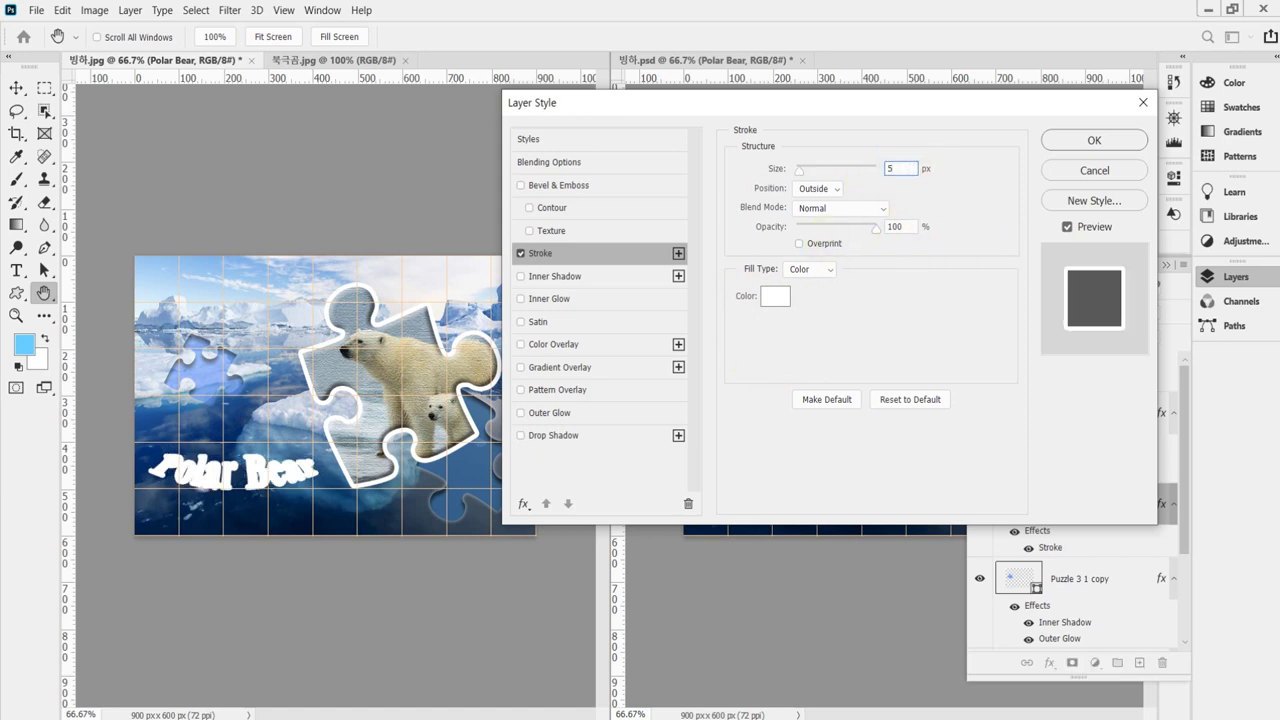
pyautogui.click(774, 298)
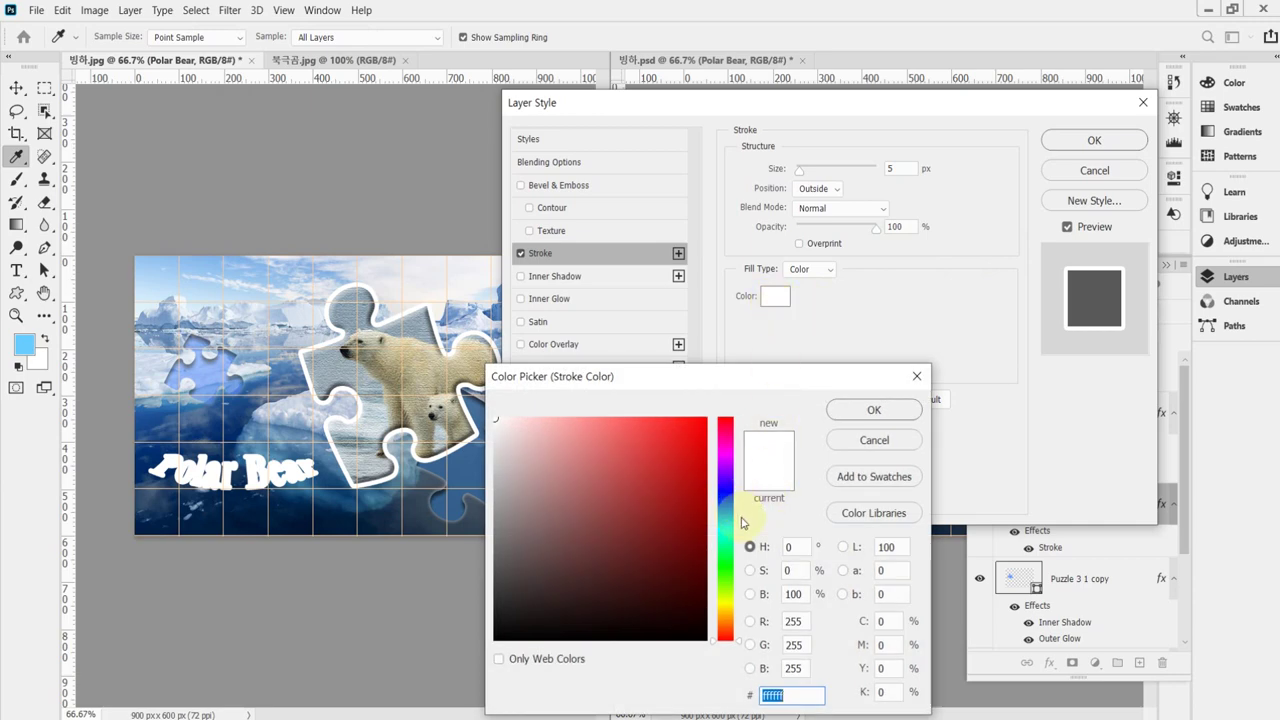
pyautogui.write('930')
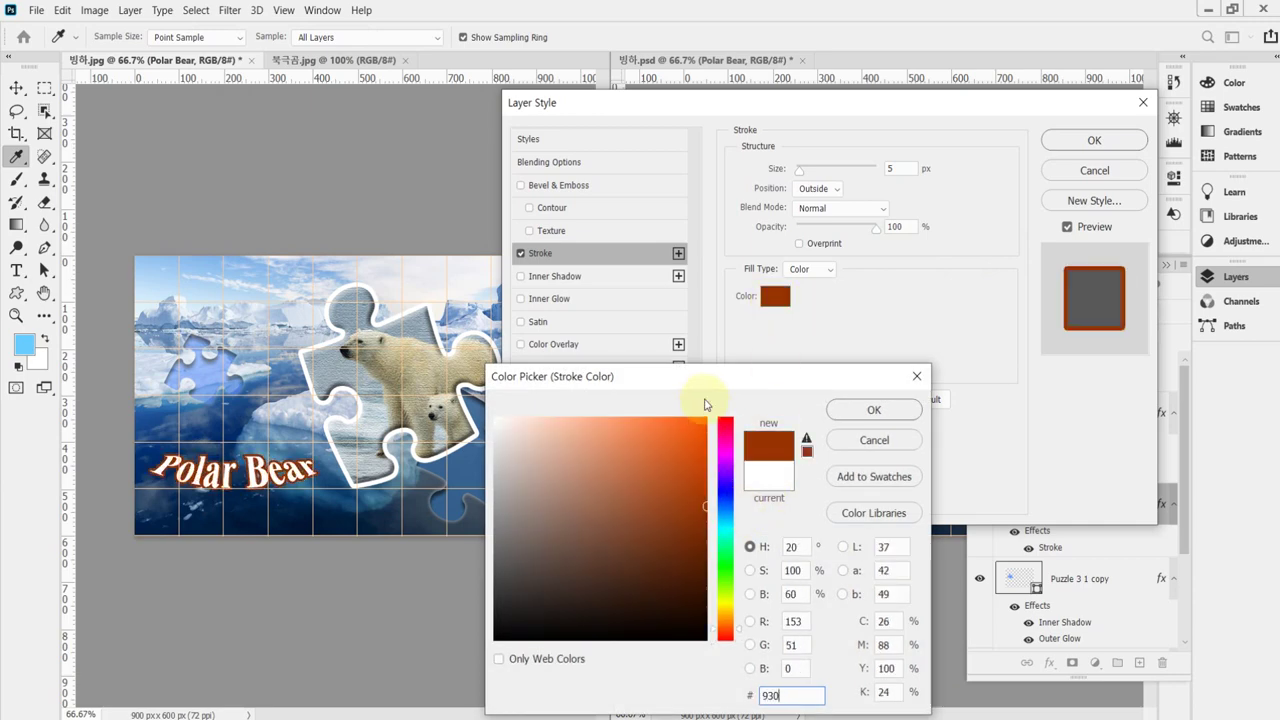
pyautogui.click(874, 412)
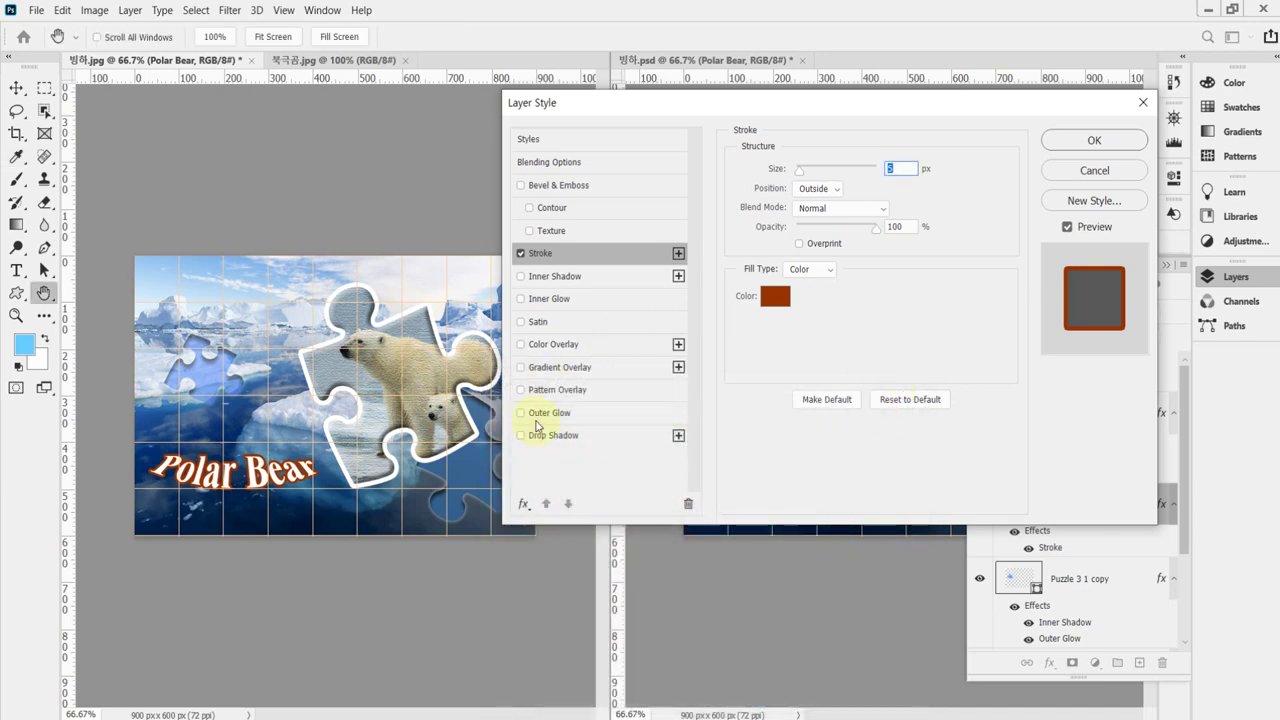
# - Add a drop shadow to the "Polar Bear" text with a 120° angle and 8 px size, and apply the layer style
pyautogui.click(562, 435)
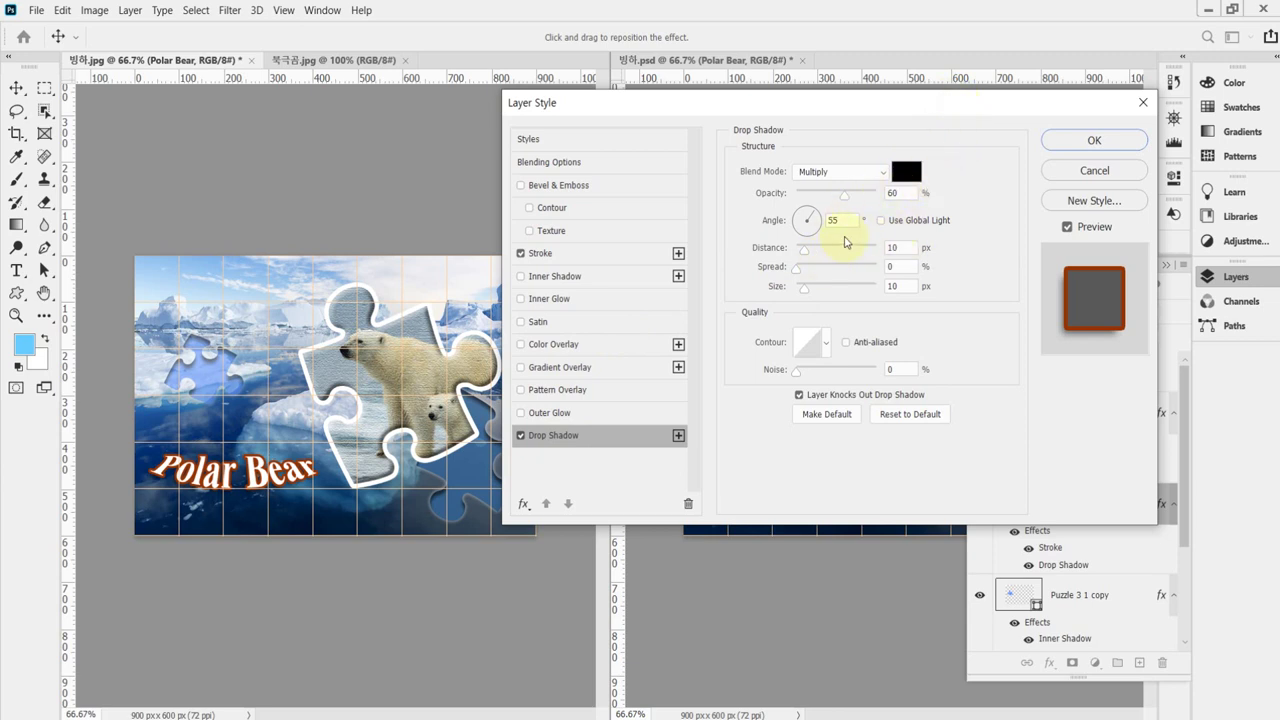
pyautogui.press('BackSpace')
pyautogui.press('BackSpace')
pyautogui.write('120')
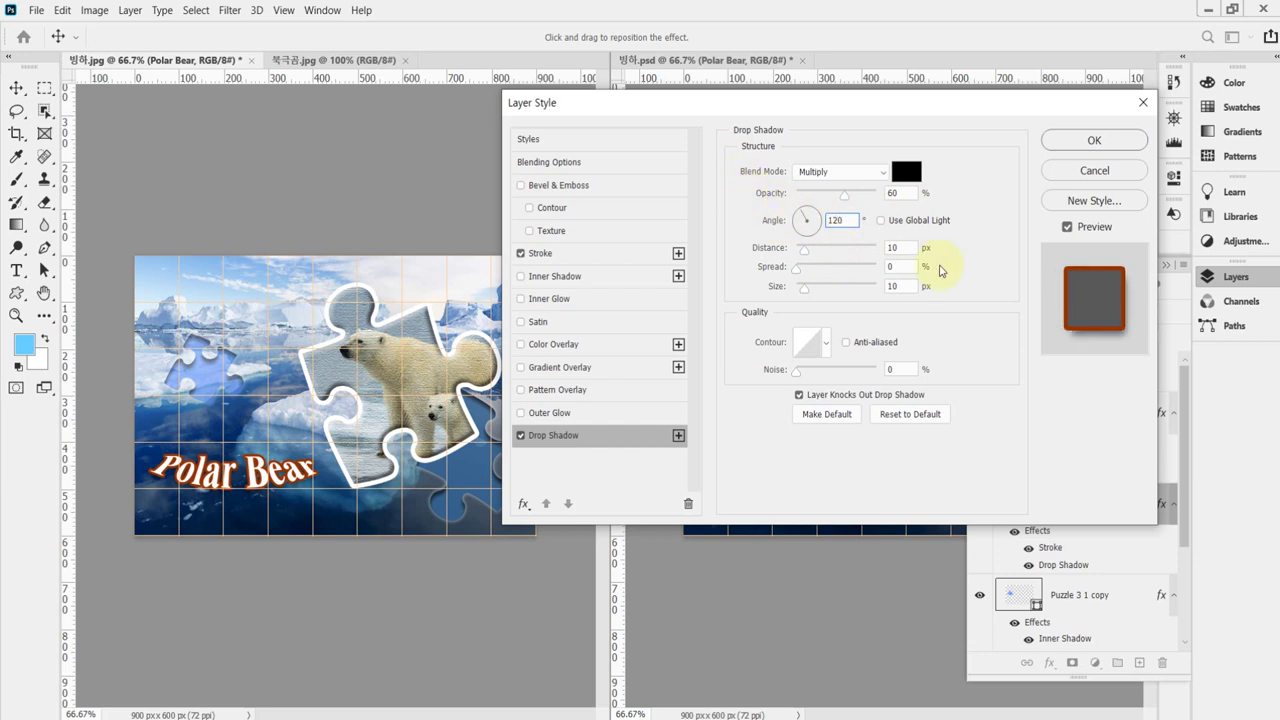
pyautogui.moveTo(903, 284); pyautogui.dragTo(887, 286)
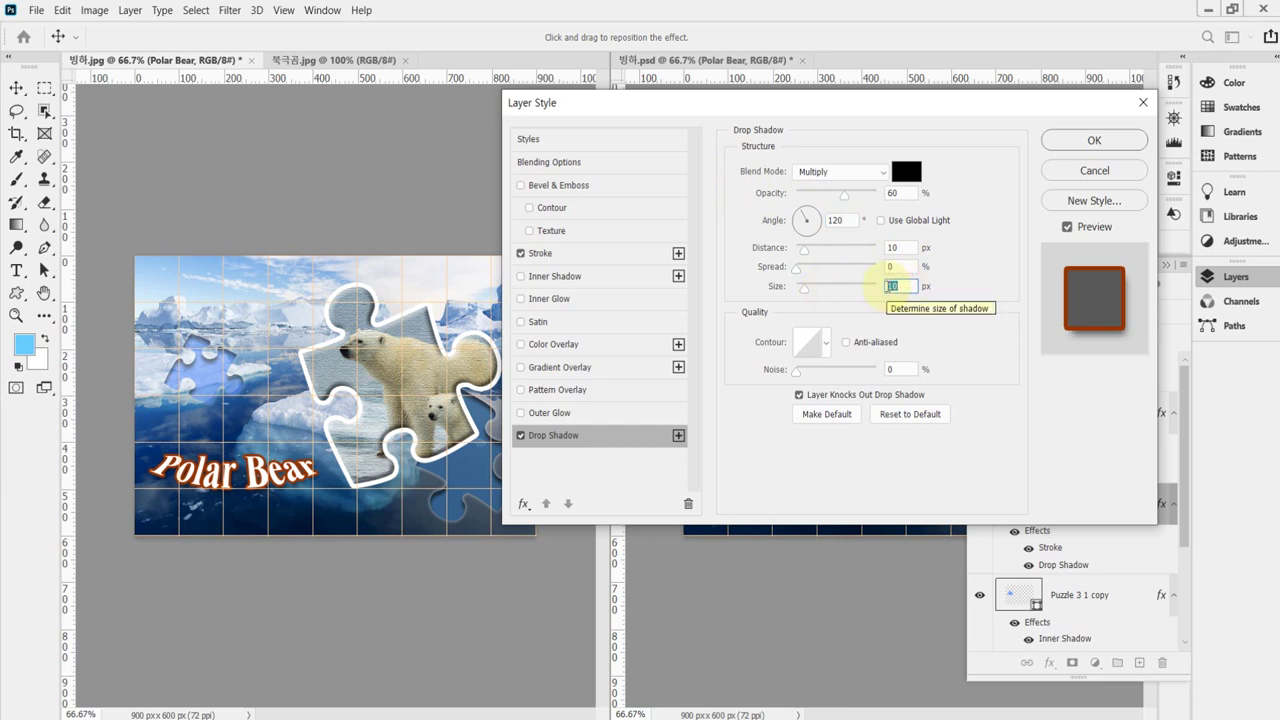
pyautogui.write('8')
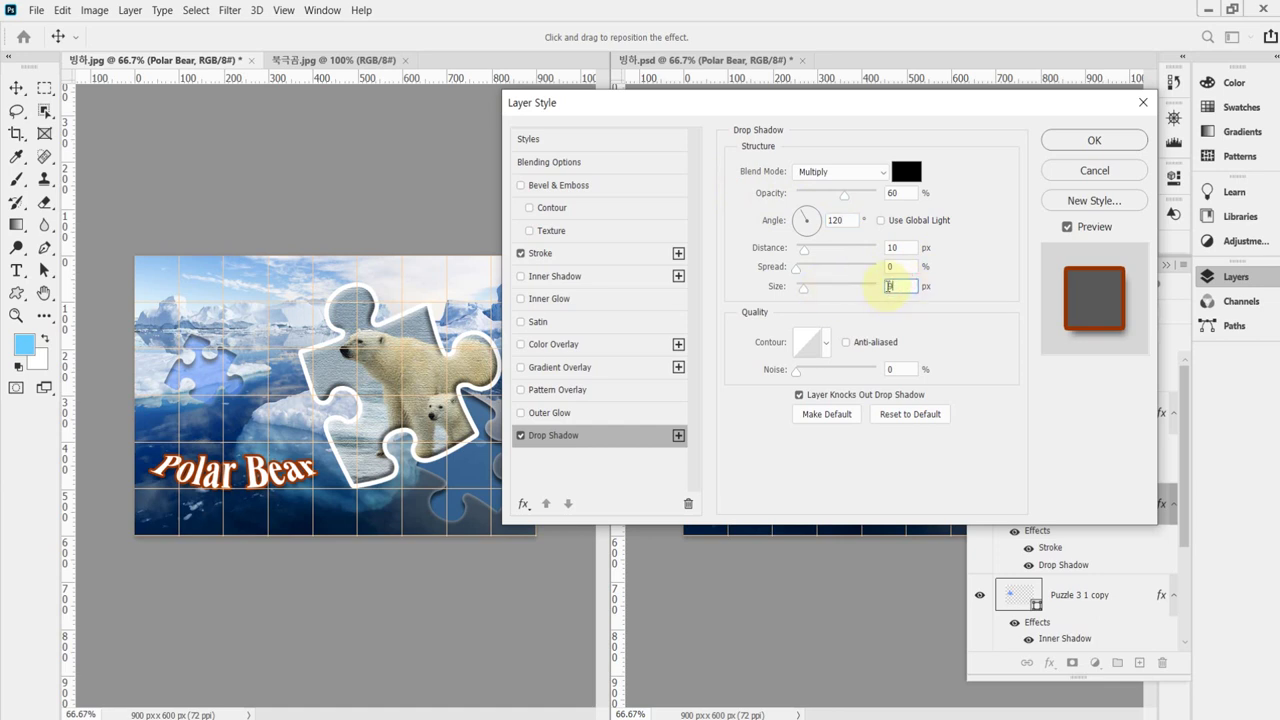
pyautogui.press('Return')
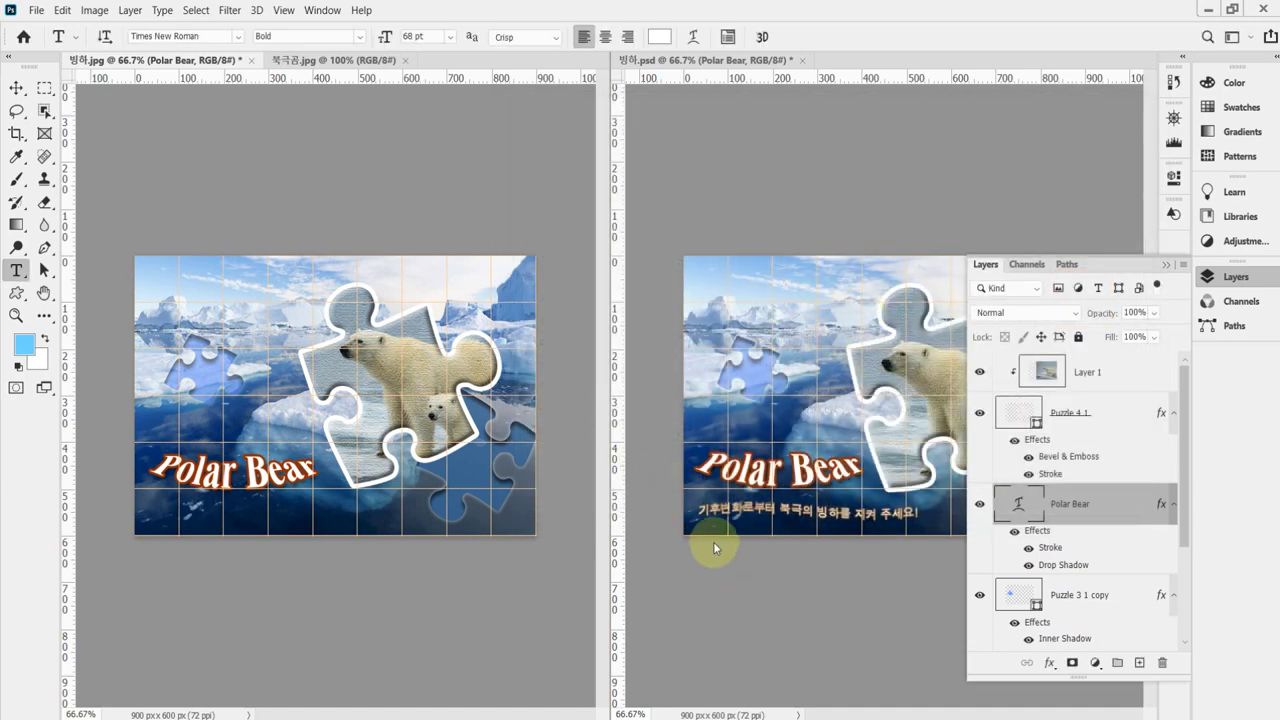
# - Examine the font, style, size and anti-aliasing settings of the Korean tagline in the reference poster 빙하.psd
pyautogui.click(830, 512)
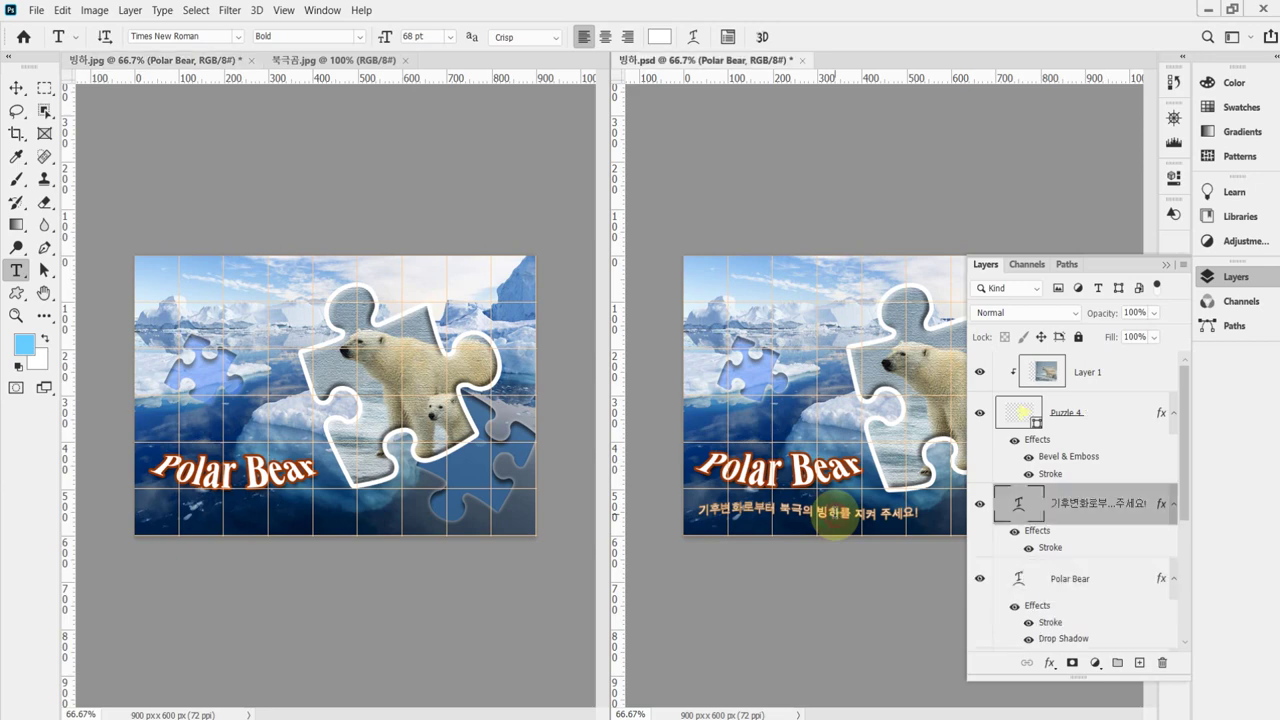
pyautogui.click(1038, 508)
pyautogui.doubleClick(1092, 503)
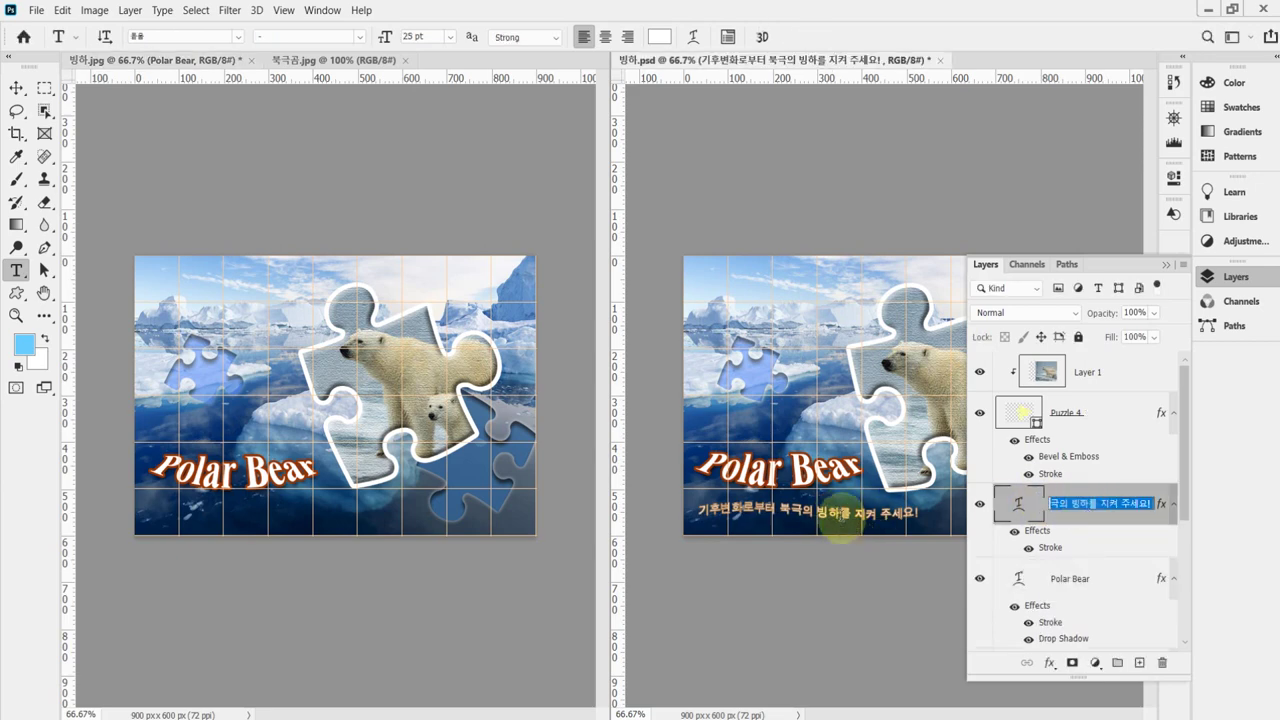
pyautogui.click(842, 518)
pyautogui.tripleClick(842, 518)
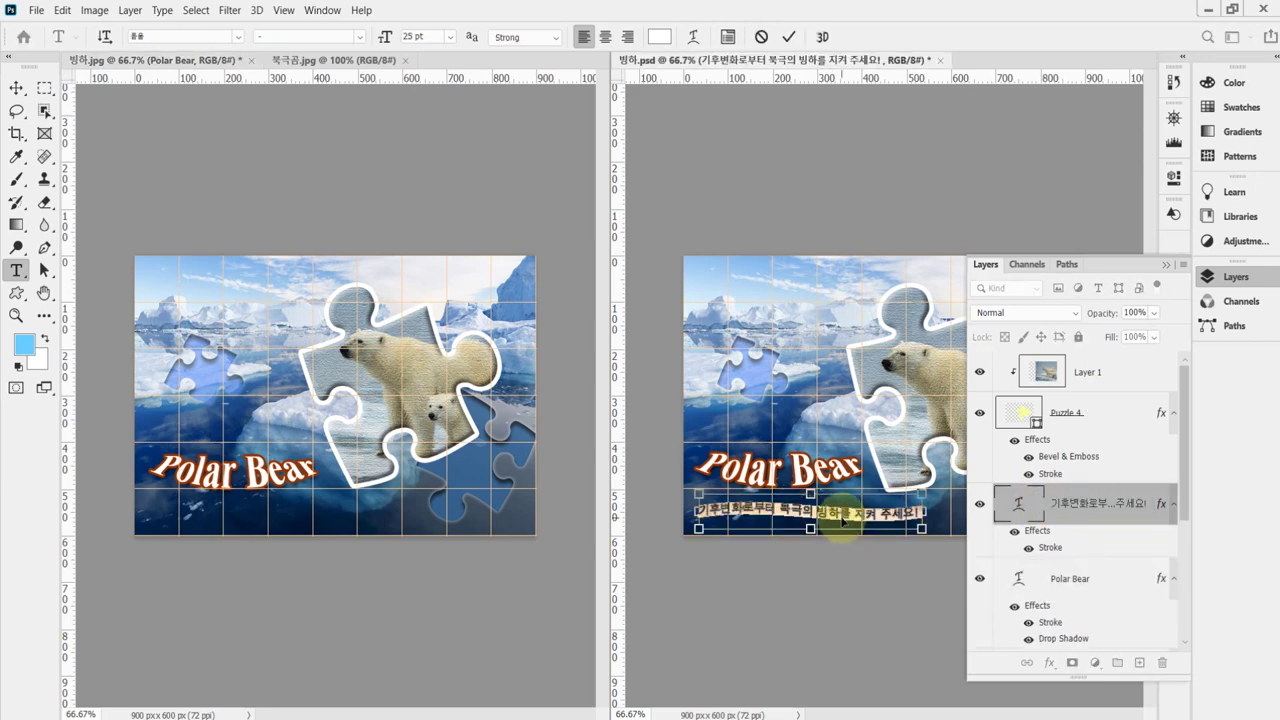
pyautogui.click(643, 503)
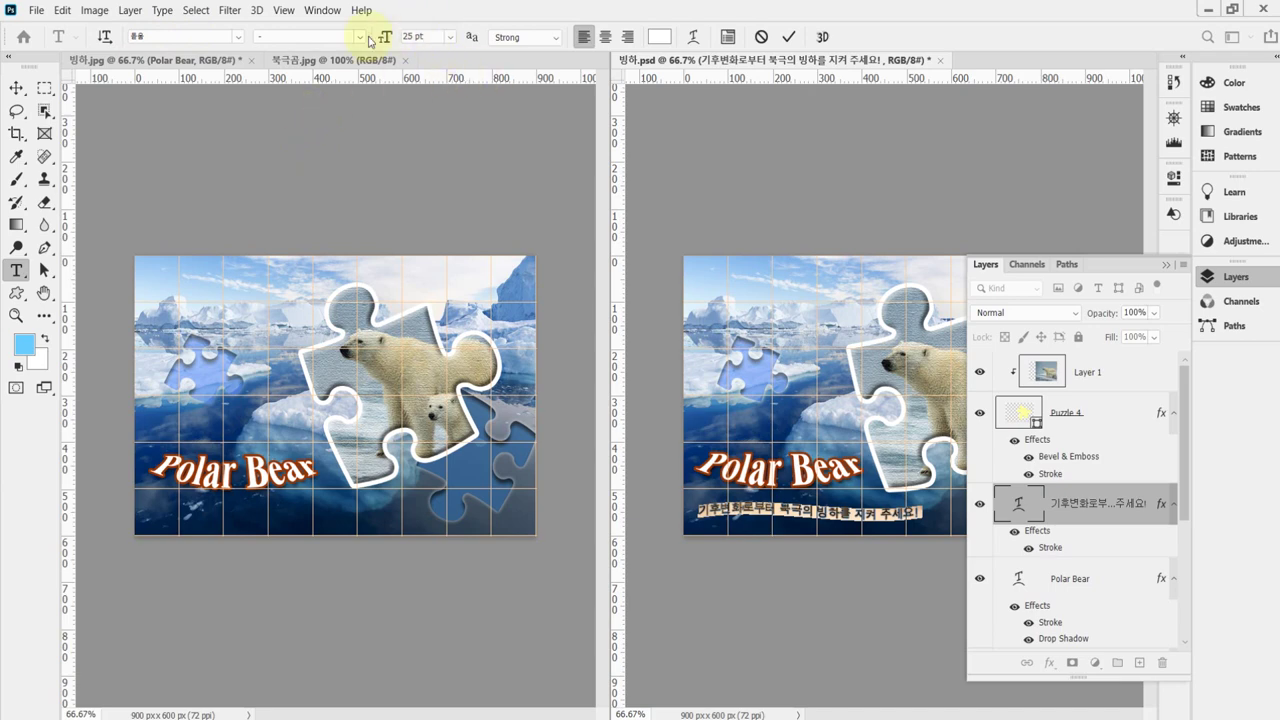
pyautogui.click(335, 38)
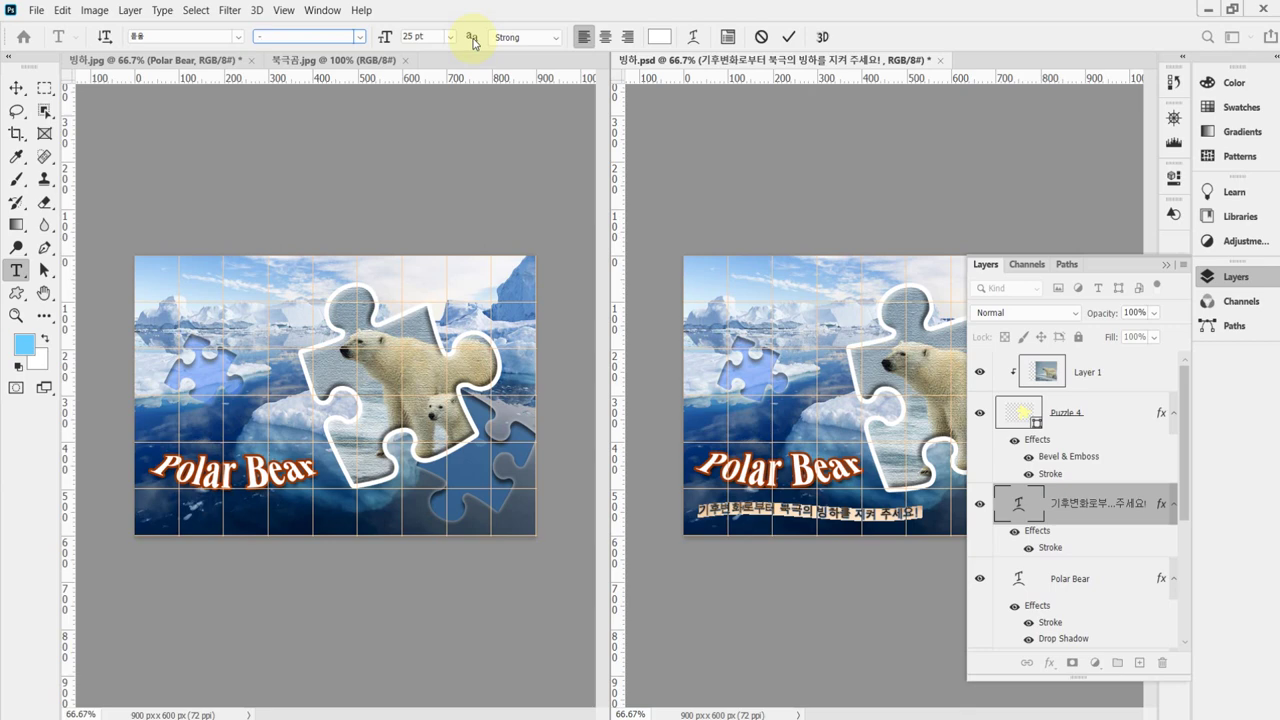
pyautogui.click(548, 38)
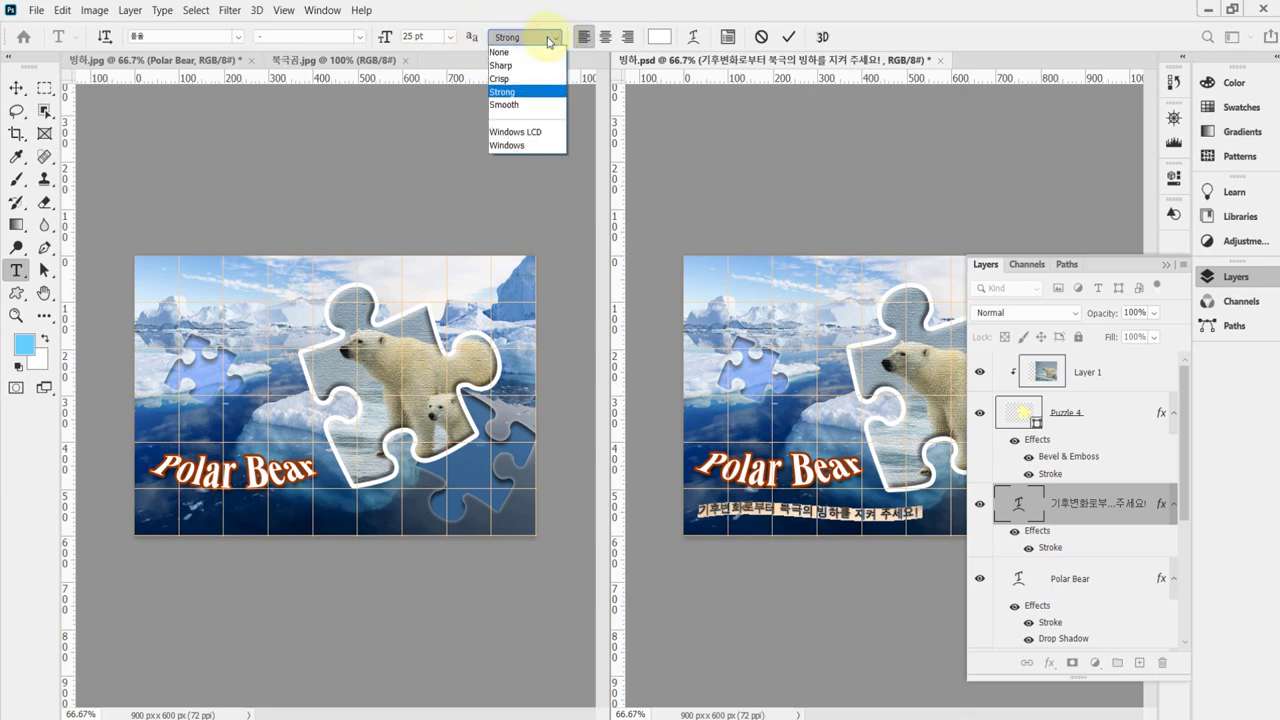
pyautogui.click(537, 94)
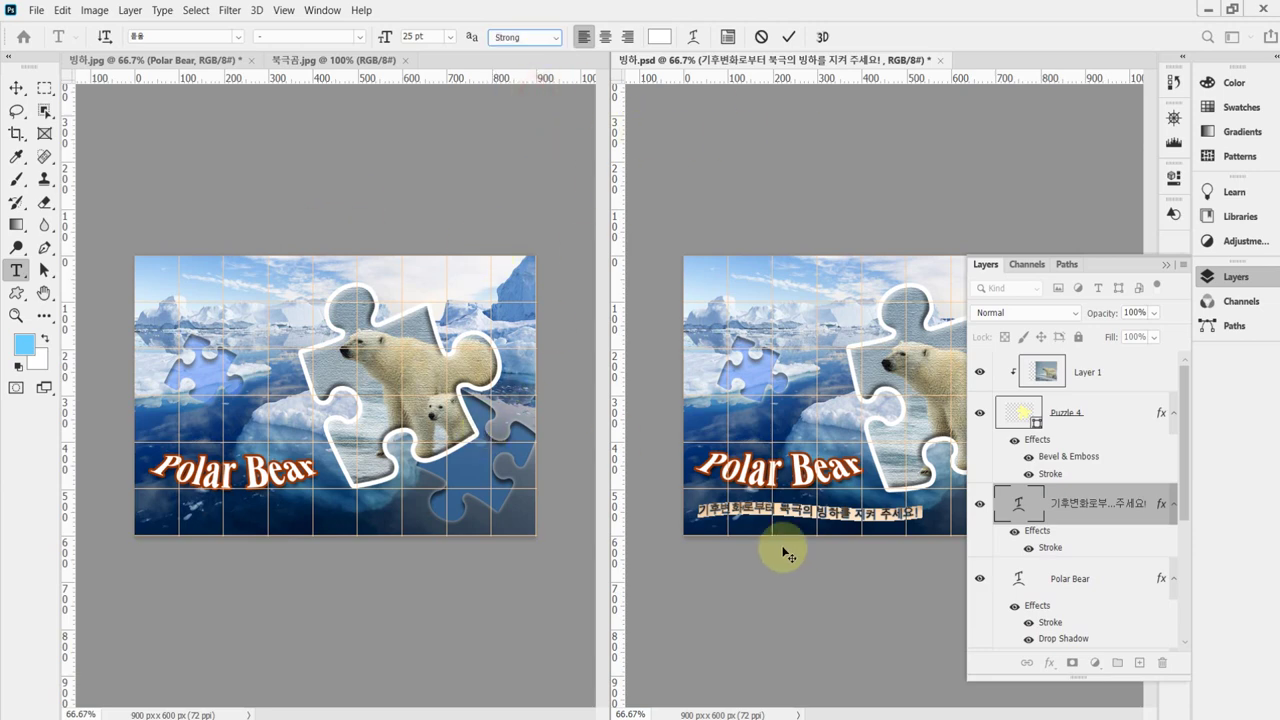
# - Copy the Korean tagline from the reference poster 빙하.psd and paste it as a new text layer below the title in 빙하.jpg
pyautogui.click(779, 510)
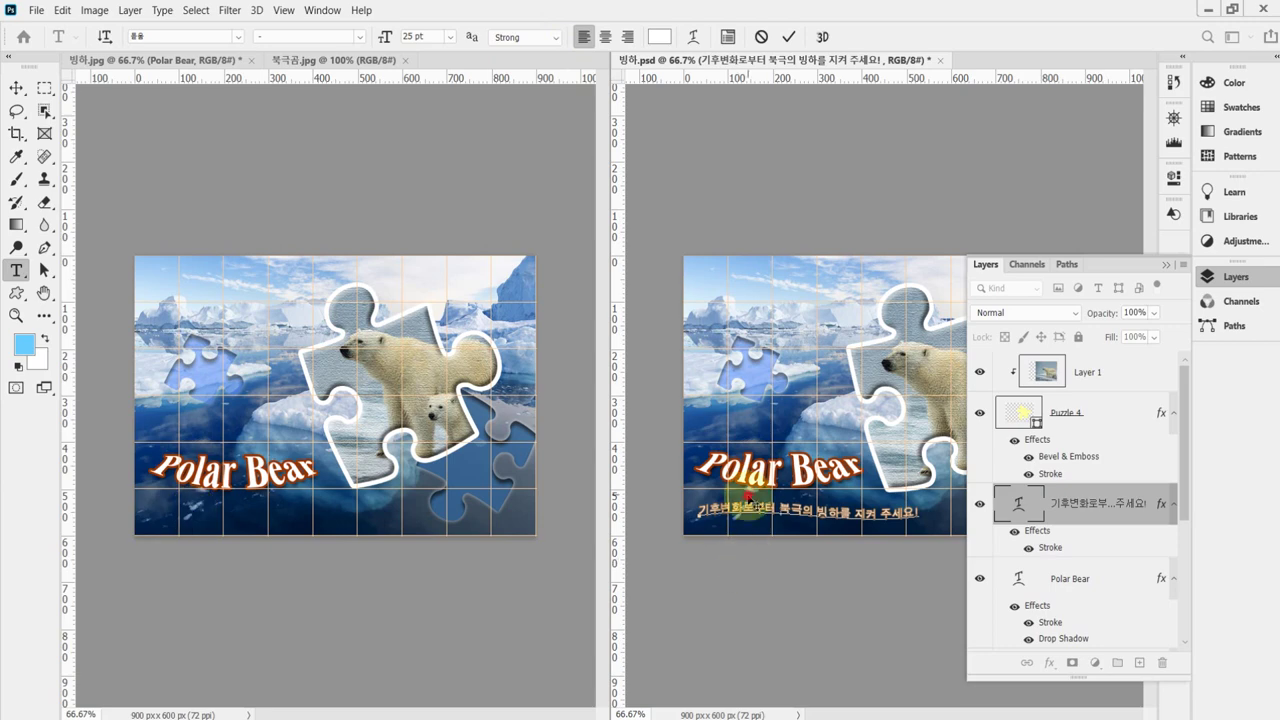
pyautogui.tripleClick(758, 510)
pyautogui.hotkey('ctrl', 'c')
pyautogui.click(762, 510)
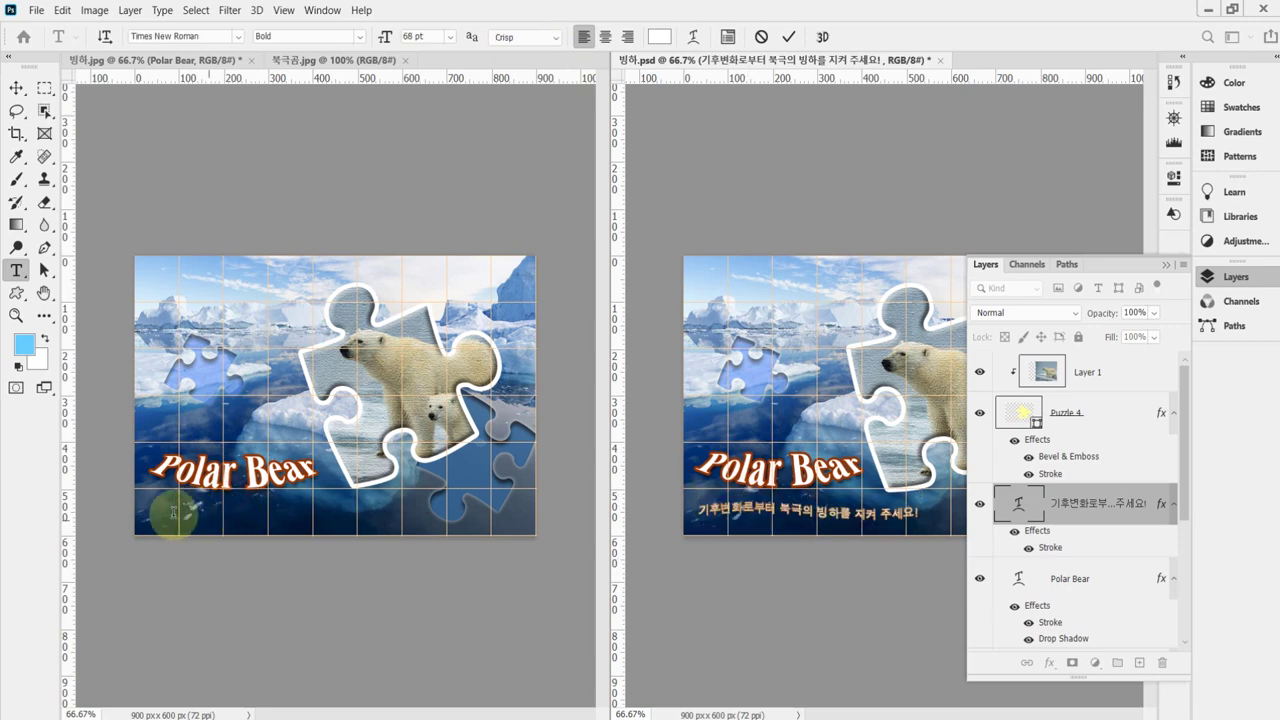
pyautogui.click(165, 520)
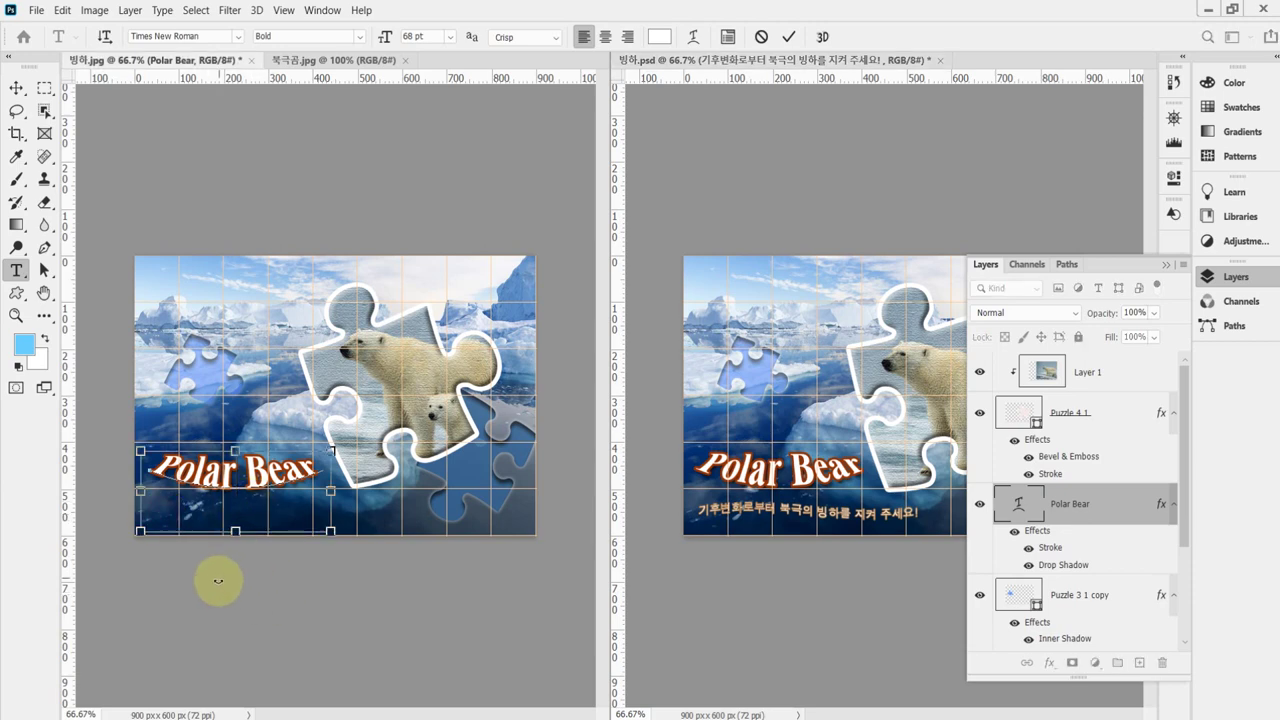
pyautogui.click(143, 515)
pyautogui.click(157, 518)
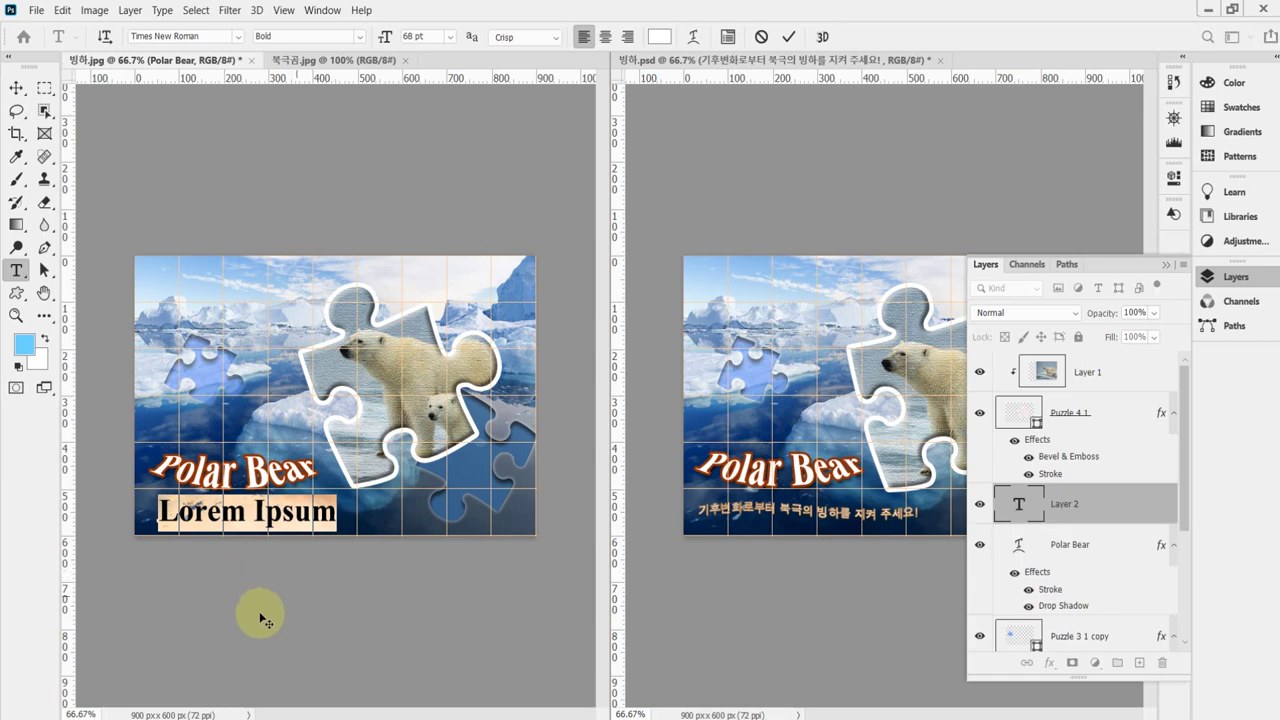
pyautogui.hotkey('ctrl', 'v')
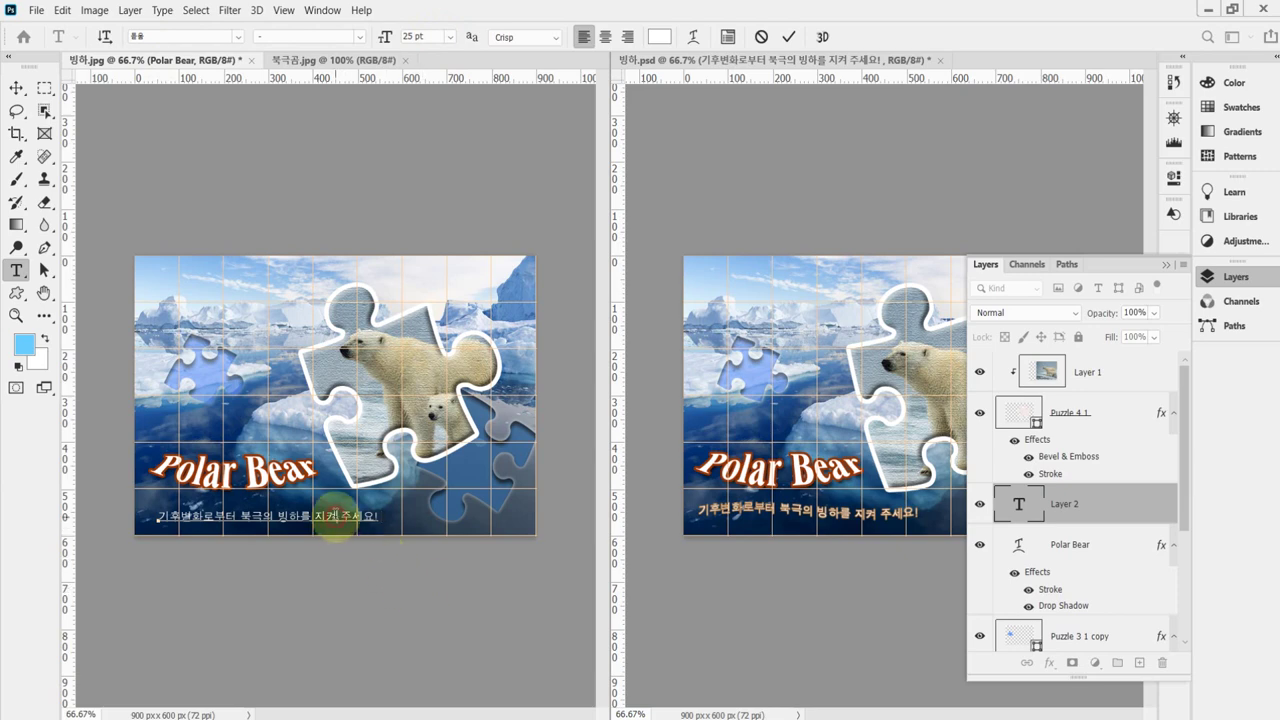
# - Set the anti-aliasing of the whole pasted tagline to Strong and commit the text
pyautogui.tripleClick(335, 520)
pyautogui.click(335, 522)
pyautogui.tripleClick(331, 521)
pyautogui.scroll(2, 331, 521)
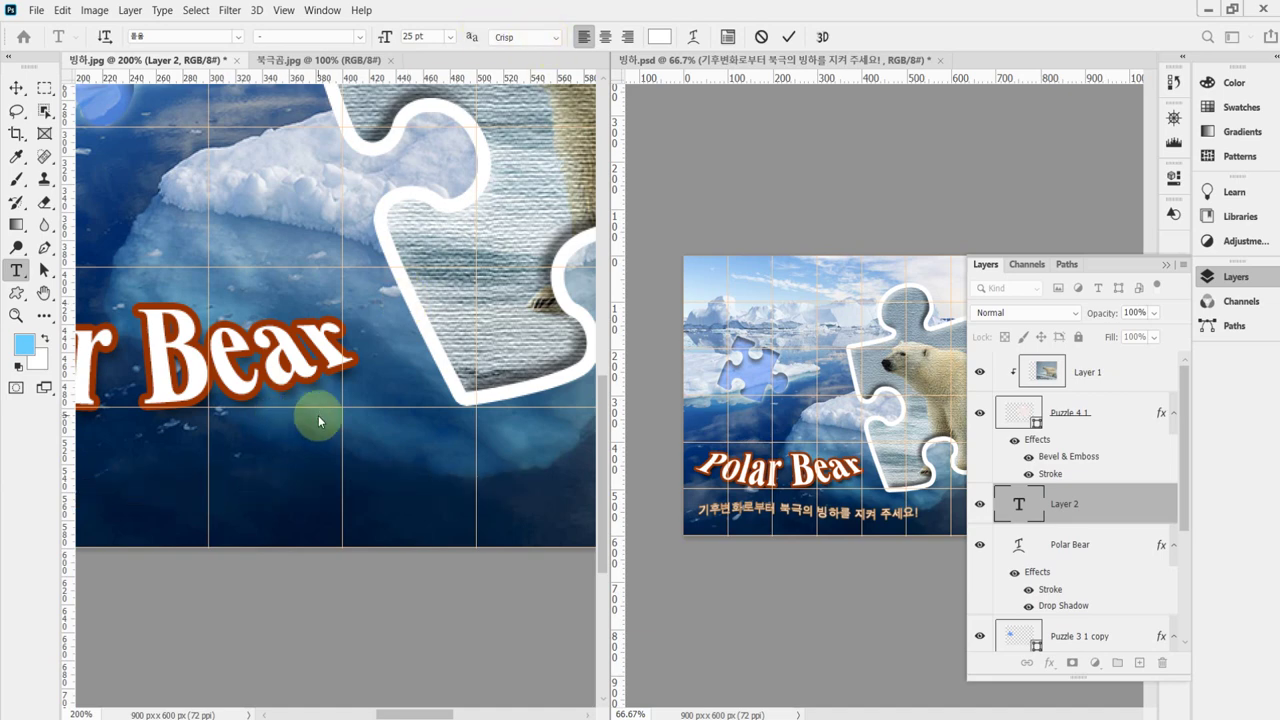
pyautogui.click(549, 46)
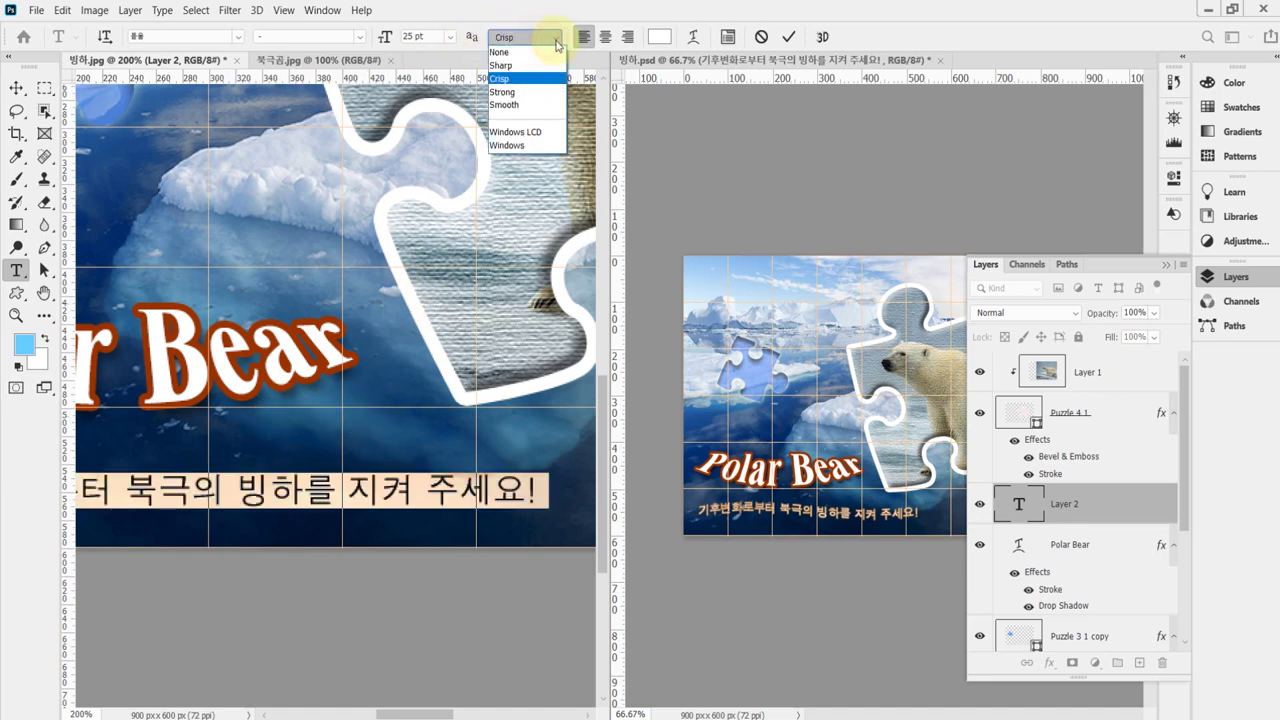
pyautogui.click(539, 99)
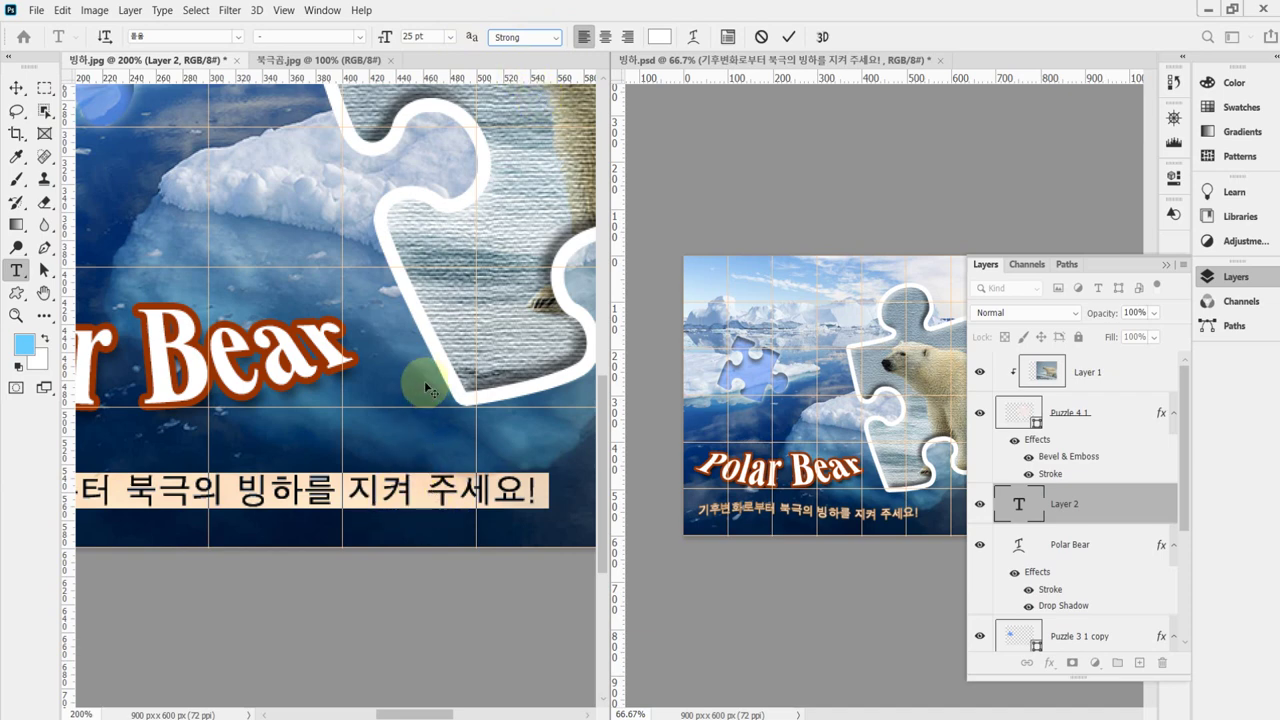
pyautogui.click(788, 36)
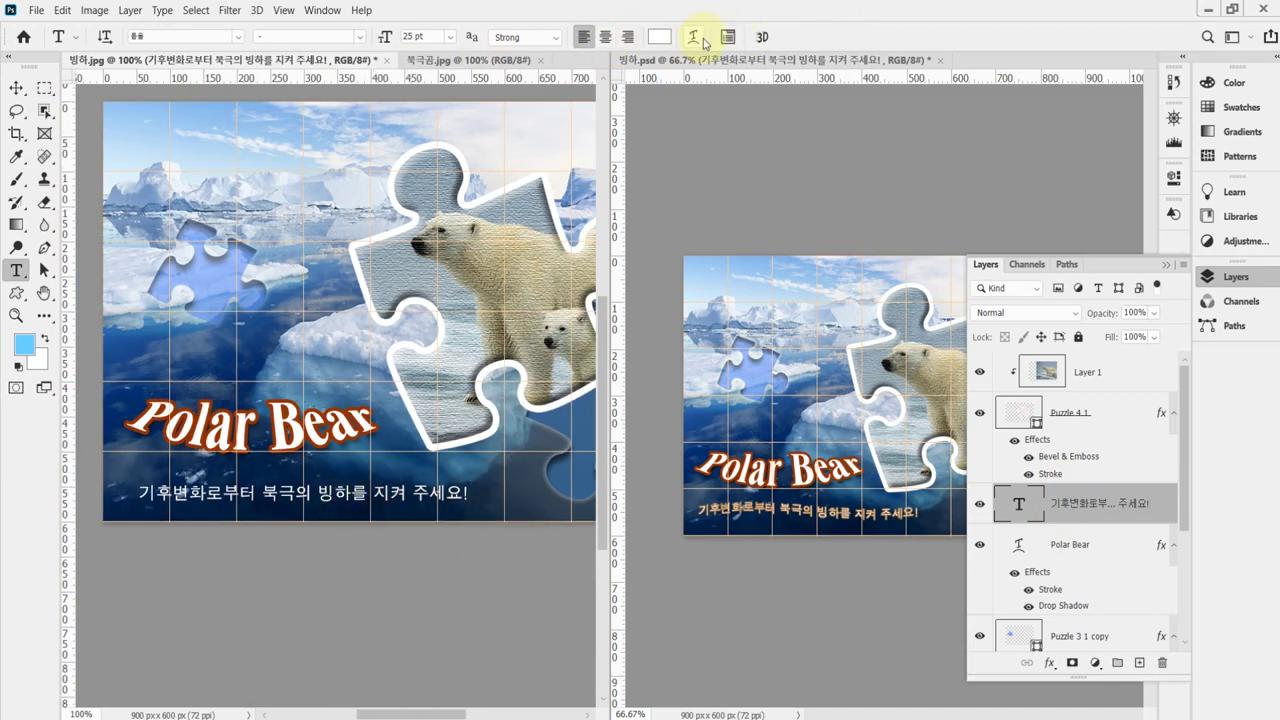
# - Warp the tagline with the horizontal Flag style at +50% bend and shift it slightly left beneath the "Polar Bear" title
pyautogui.click(691, 38)
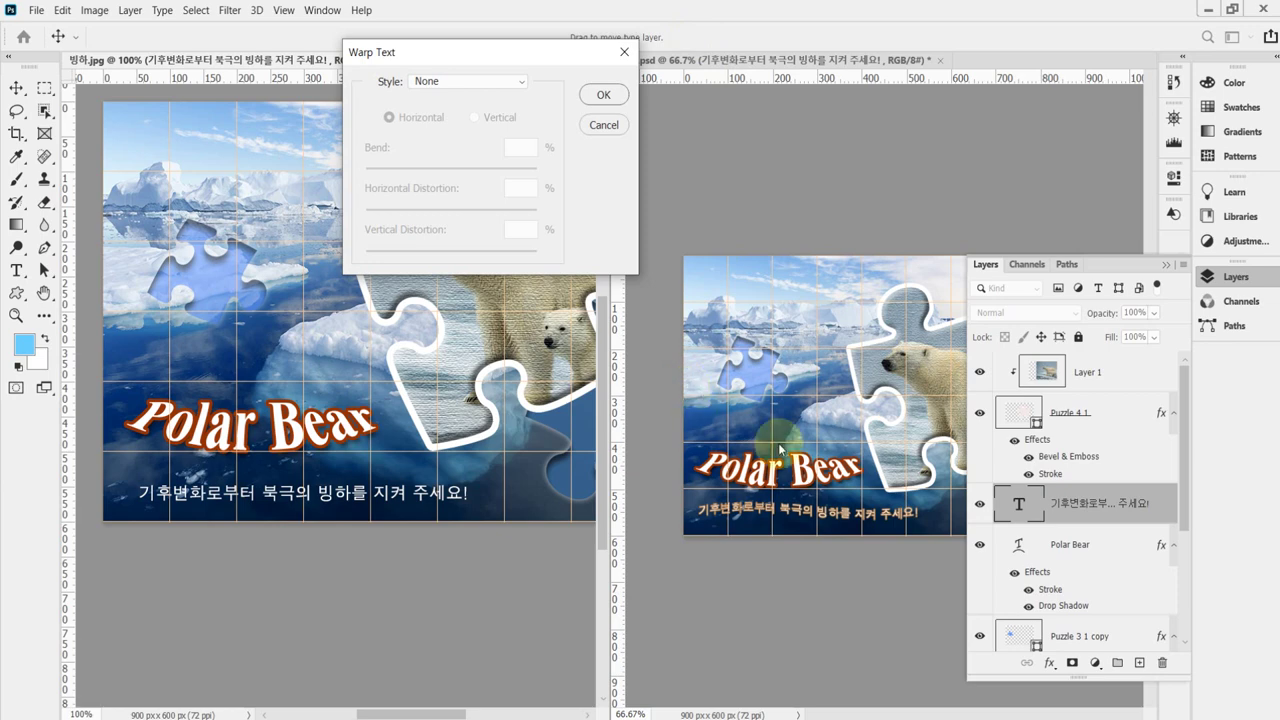
pyautogui.click(462, 81)
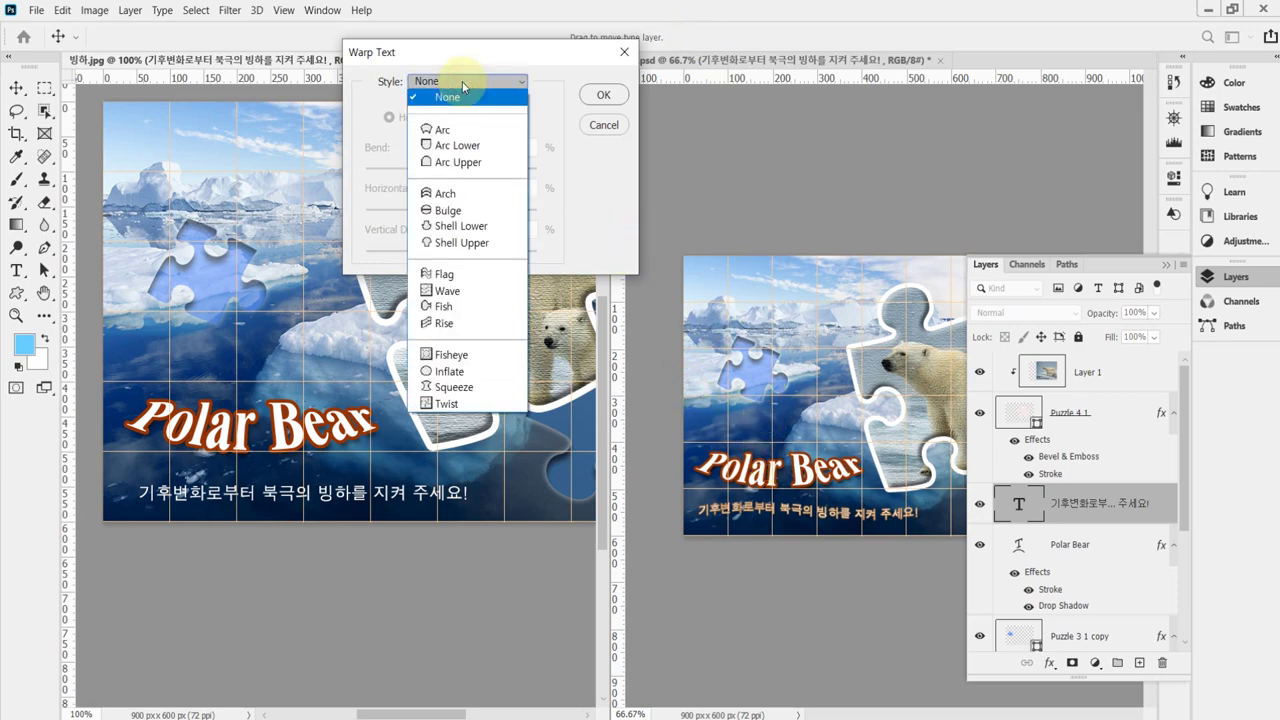
pyautogui.click(480, 276)
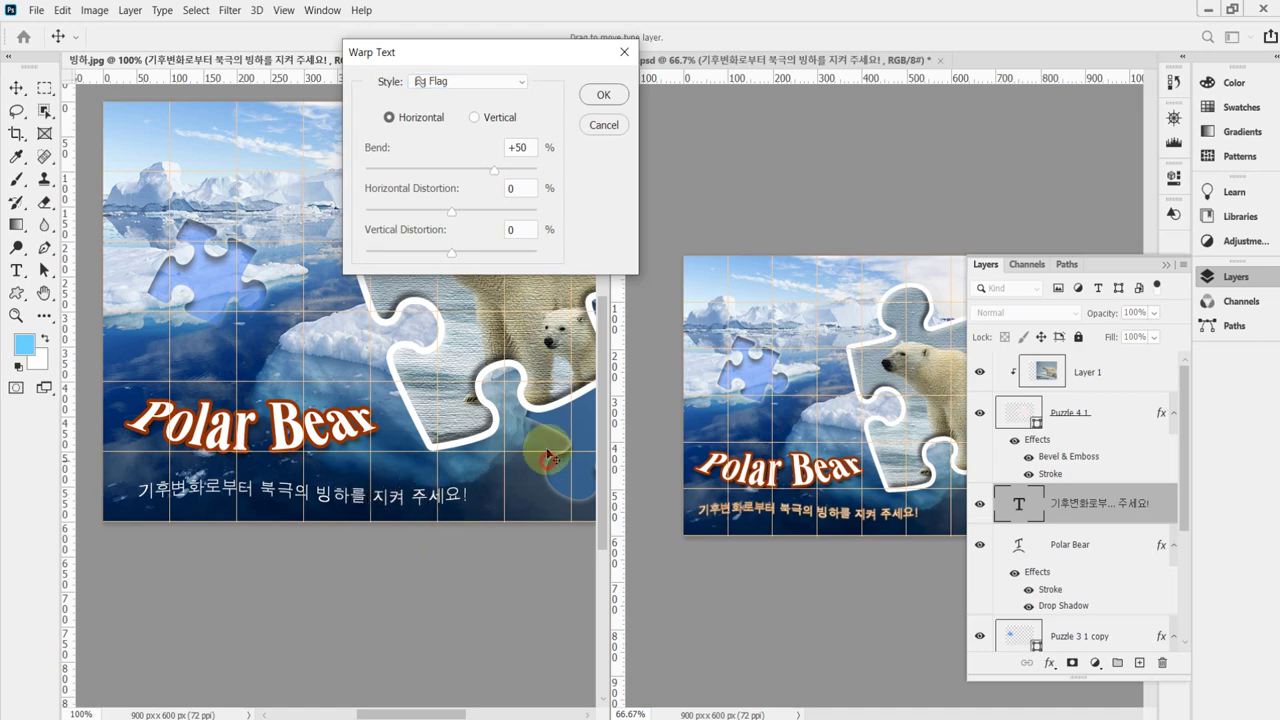
pyautogui.click(602, 95)
pyautogui.click(345, 497)
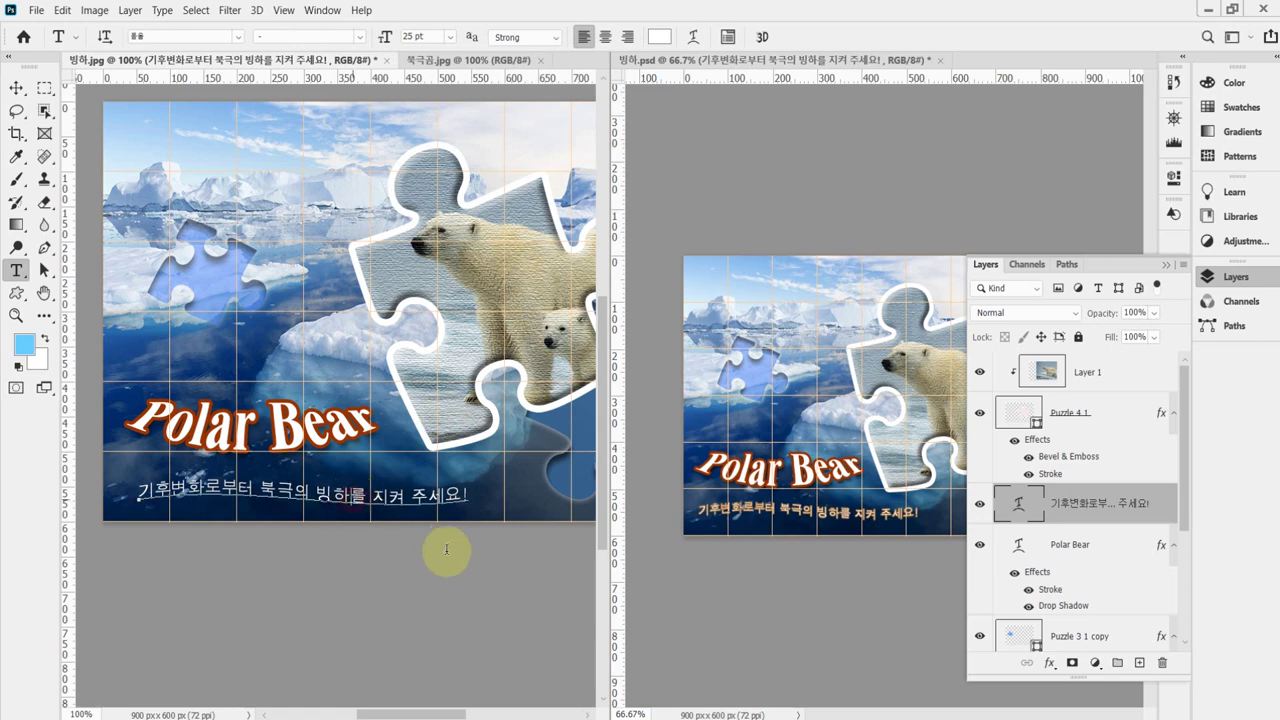
pyautogui.moveTo(418, 583); pyautogui.dragTo(412, 585)
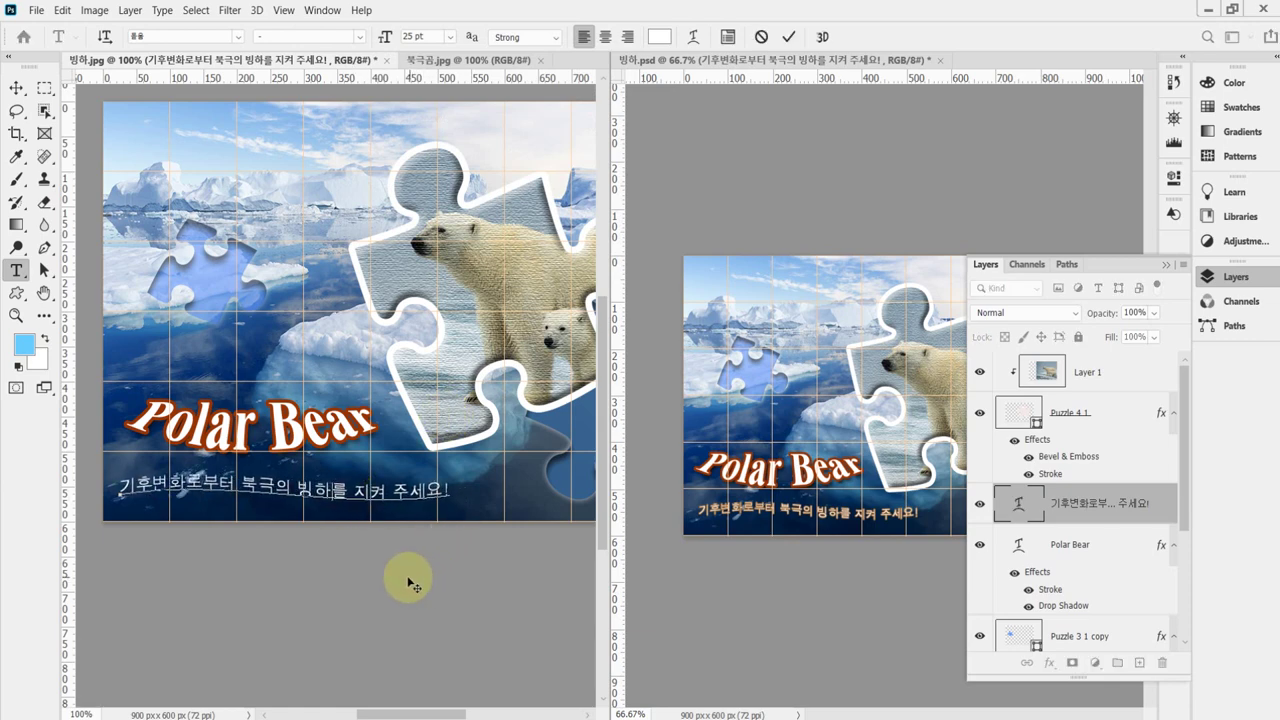
# - Add a 2 px outside stroke in colour #963 to the tagline layer and apply the layer style
pyautogui.click(1047, 664)
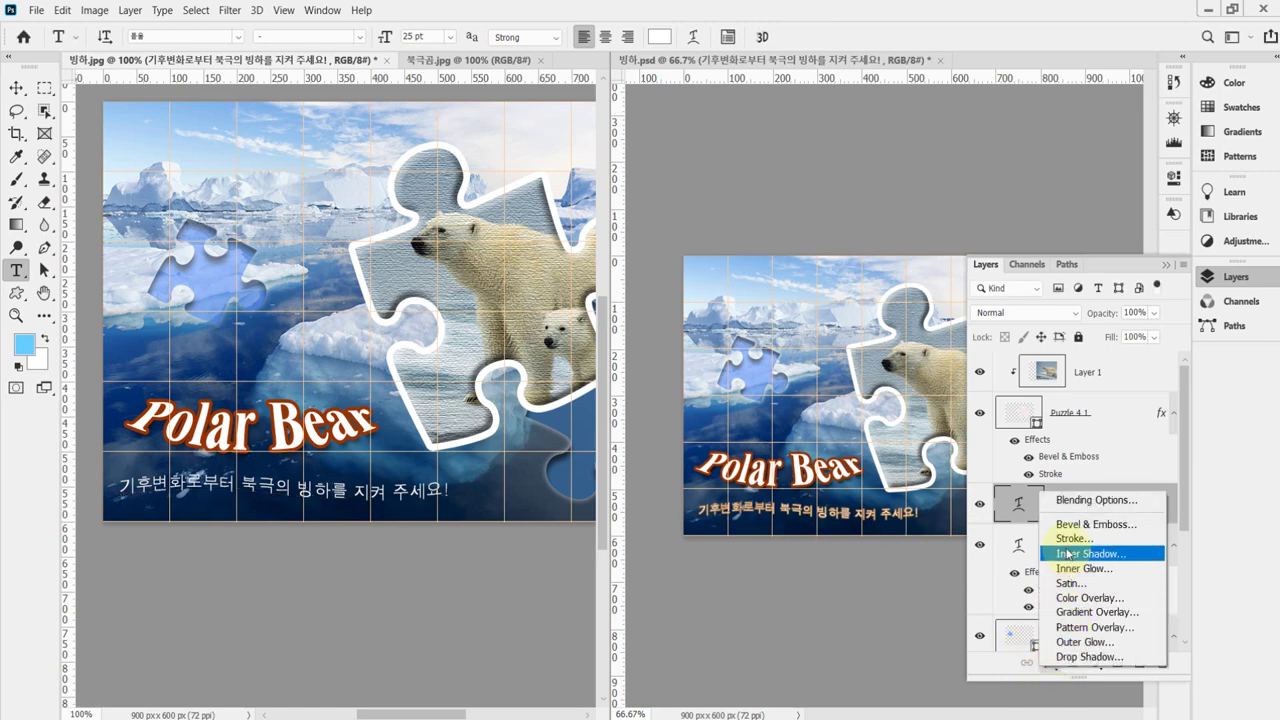
pyautogui.press('Escape')
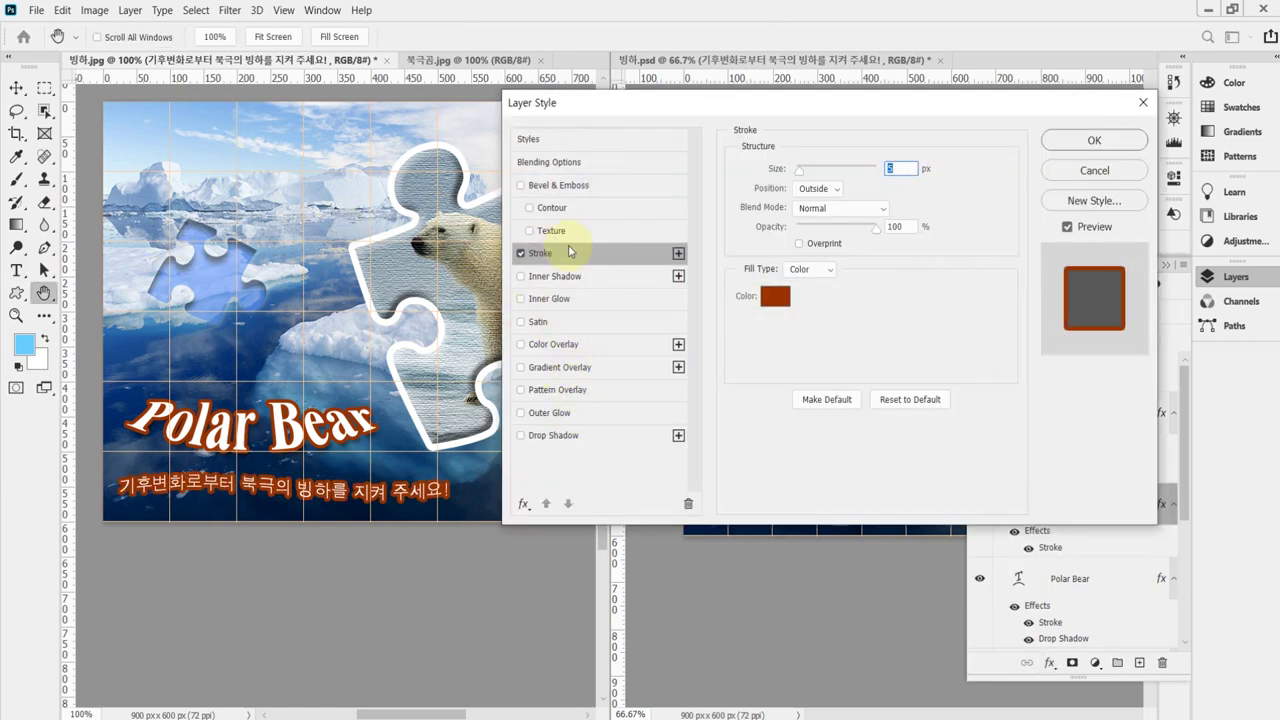
pyautogui.write('2')
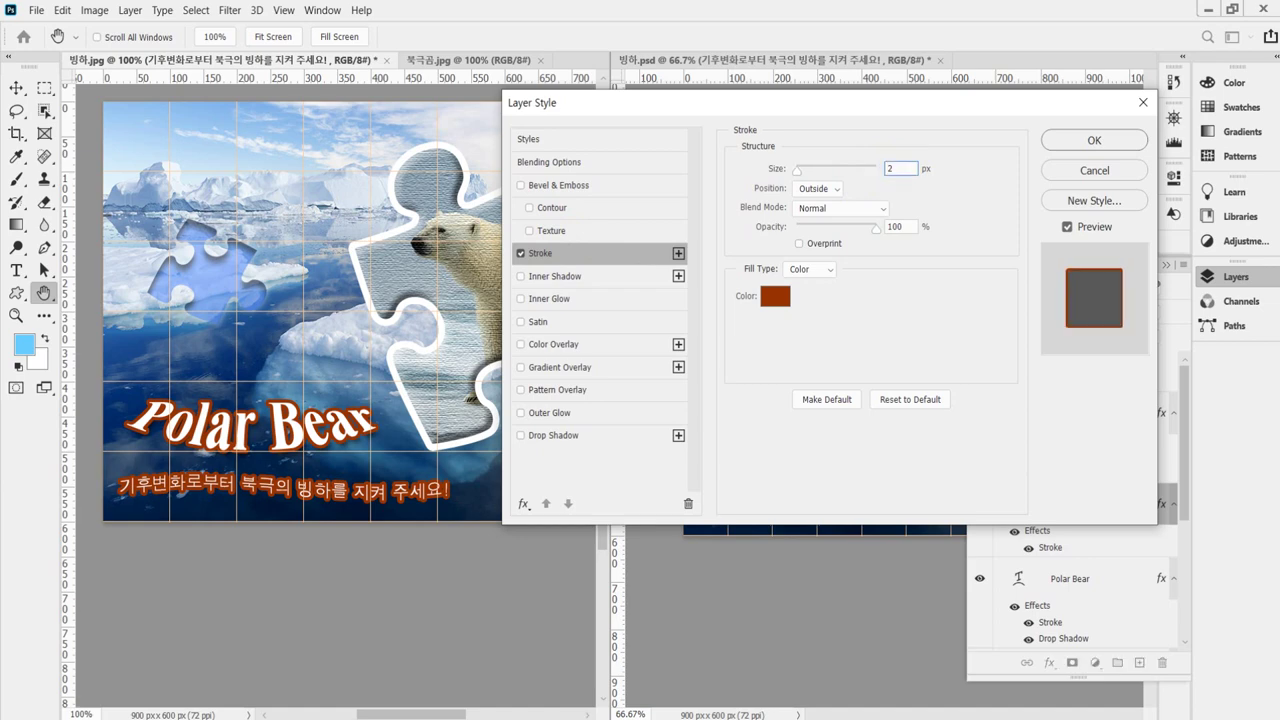
pyautogui.click(769, 307)
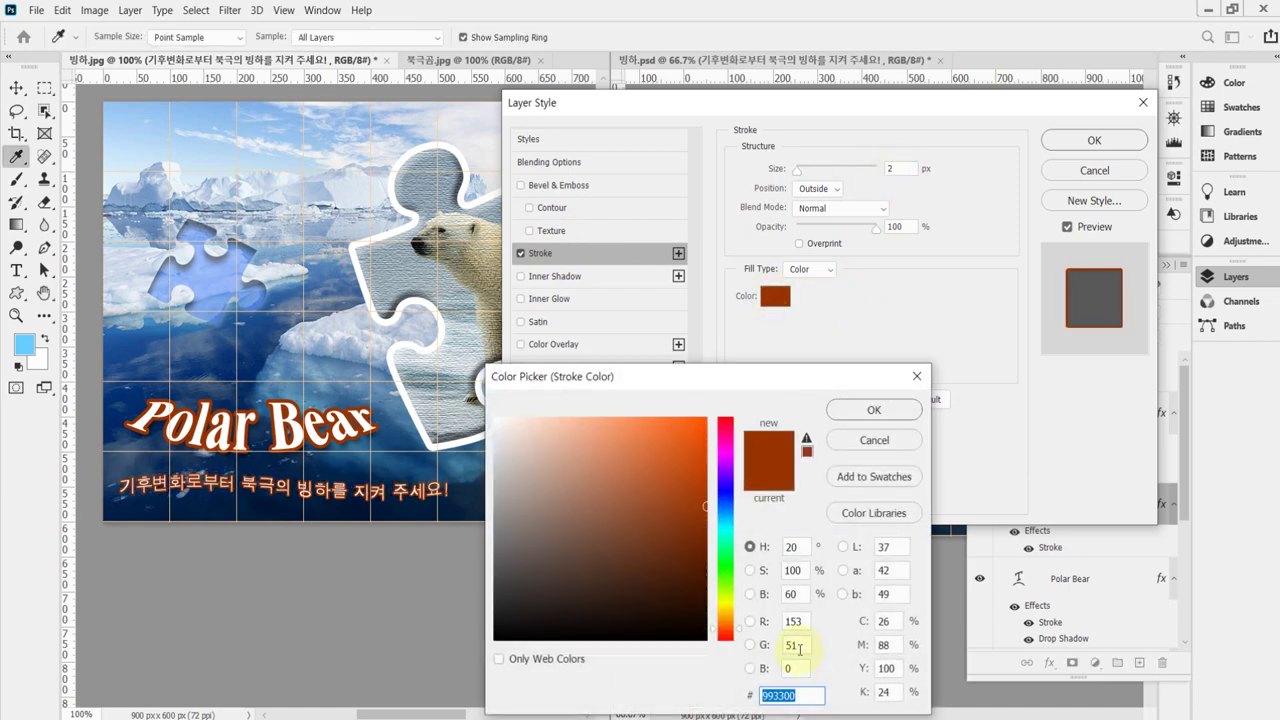
pyautogui.write('963')
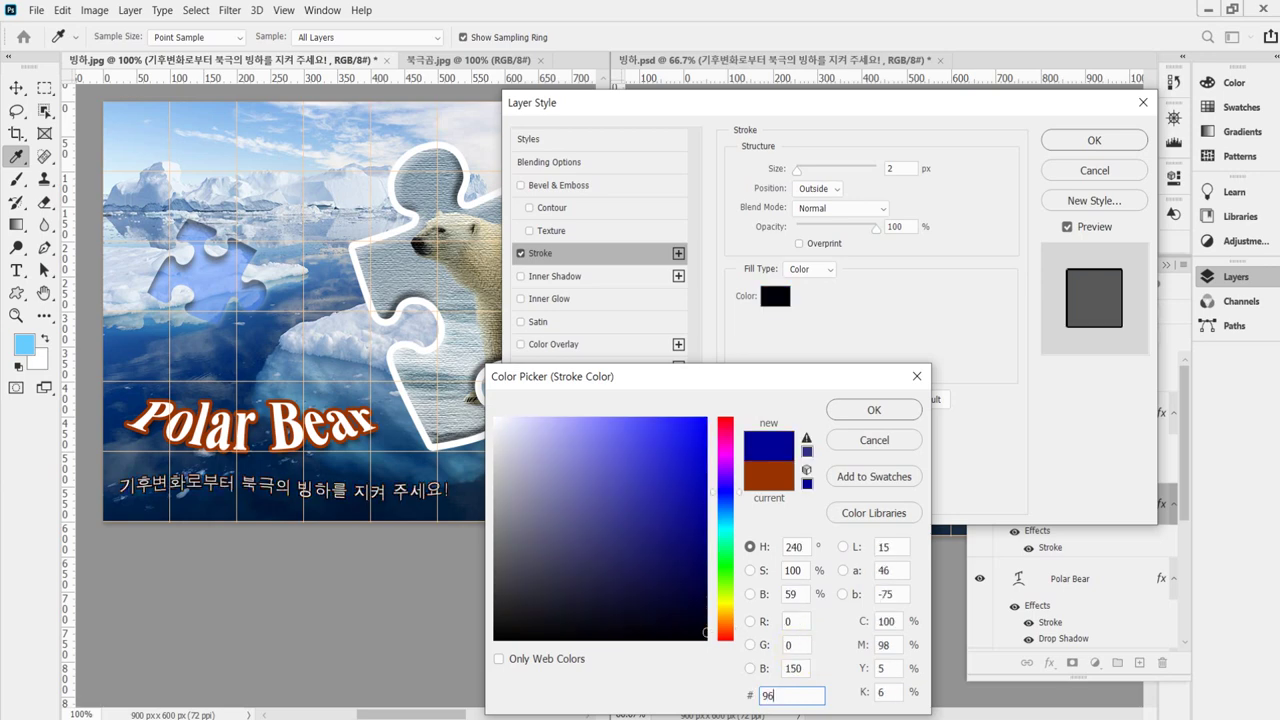
pyautogui.press('Return')
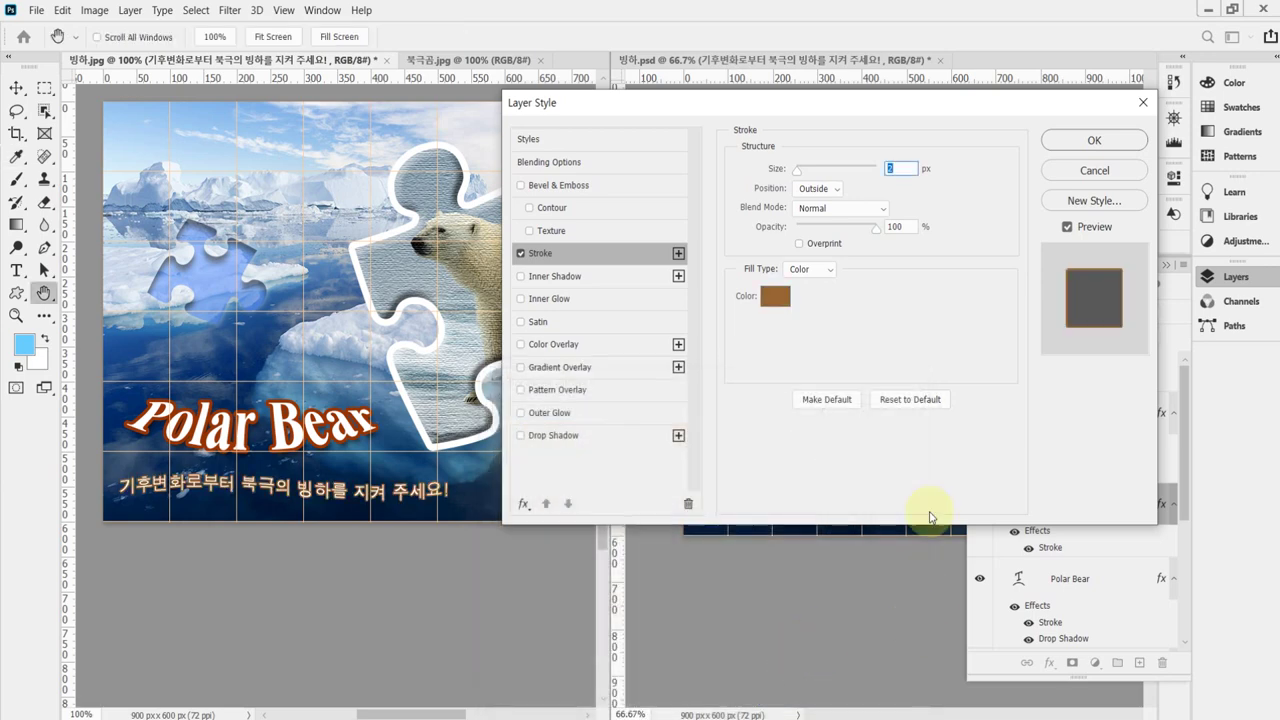
pyautogui.click(1096, 143)
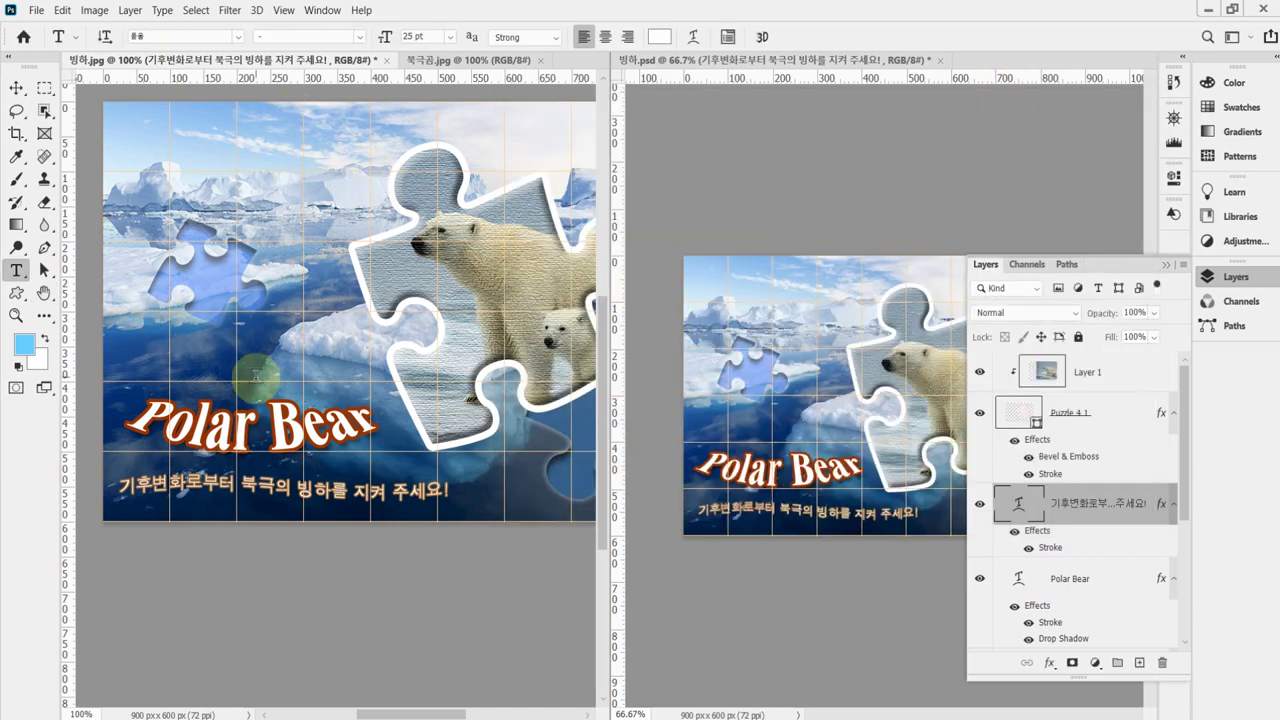
# - Switch to the Move tool and select Layer 1, the bear photo clipped to the puzzle shape
pyautogui.hotkey('ctrl', '-')
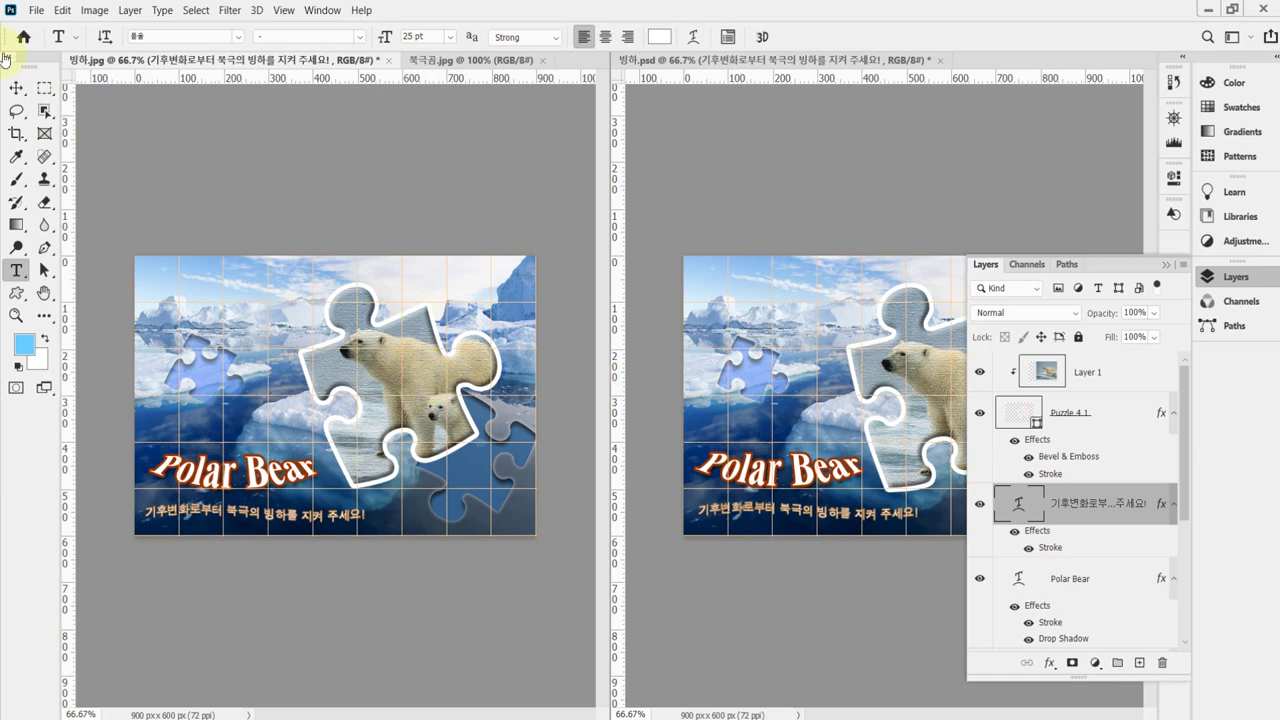
pyautogui.click(16, 90)
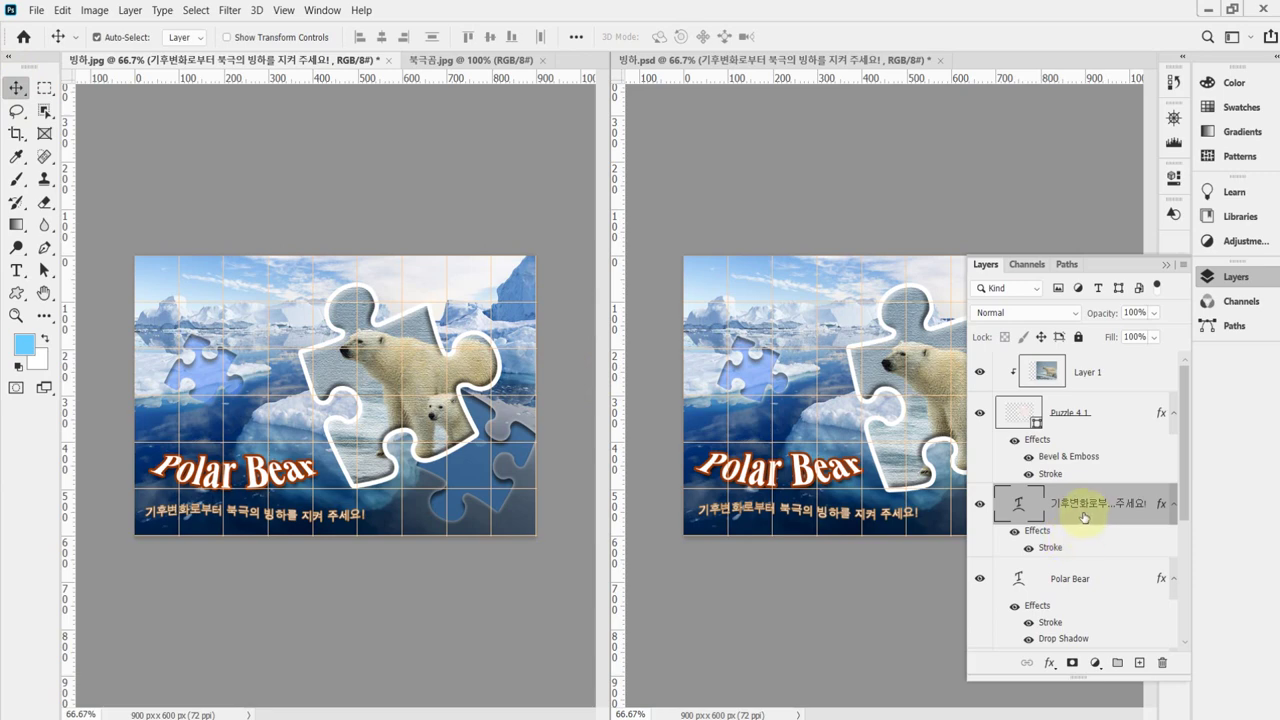
pyautogui.click(1014, 418)
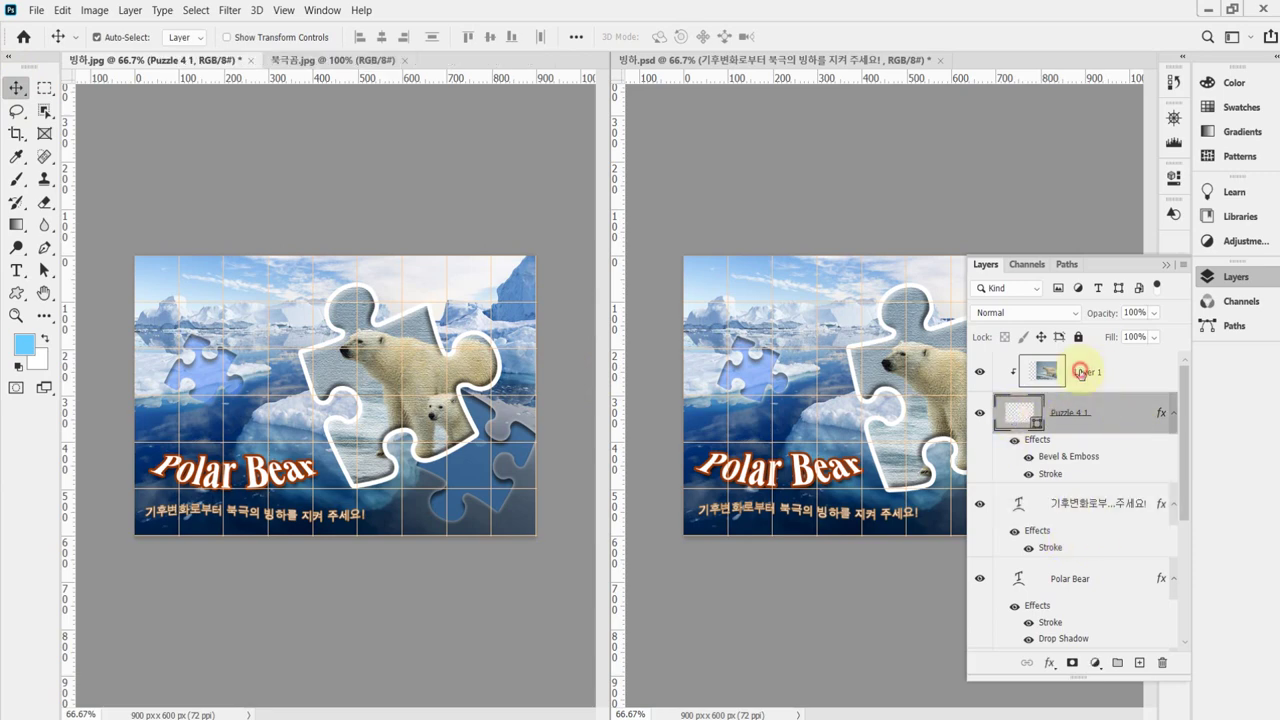
pyautogui.click(1080, 373)
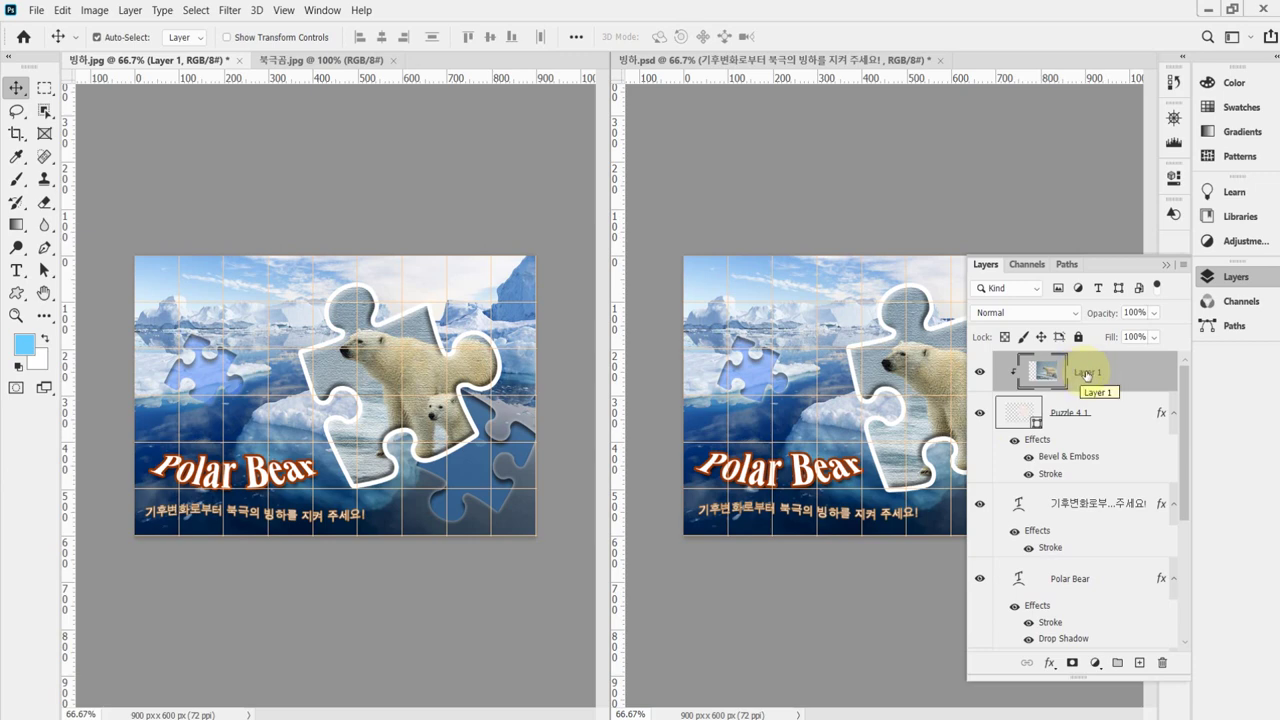